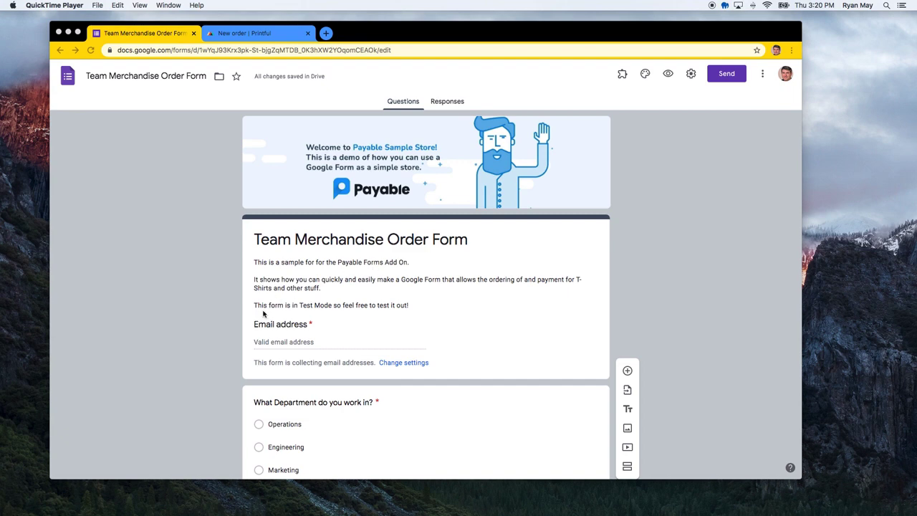
Reopen the Team Merchandise Order Form from the Google Forms home page
{"action": "scroll", "coordinate": [263, 319], "scroll_direction": "down", "scroll_amount": 1}
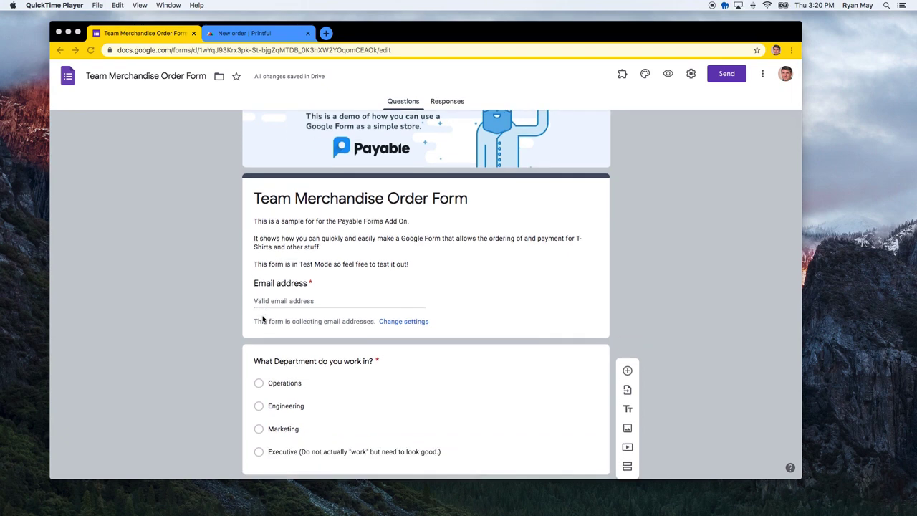
{"action": "scroll", "coordinate": [263, 320], "scroll_direction": "down", "scroll_amount": 1}
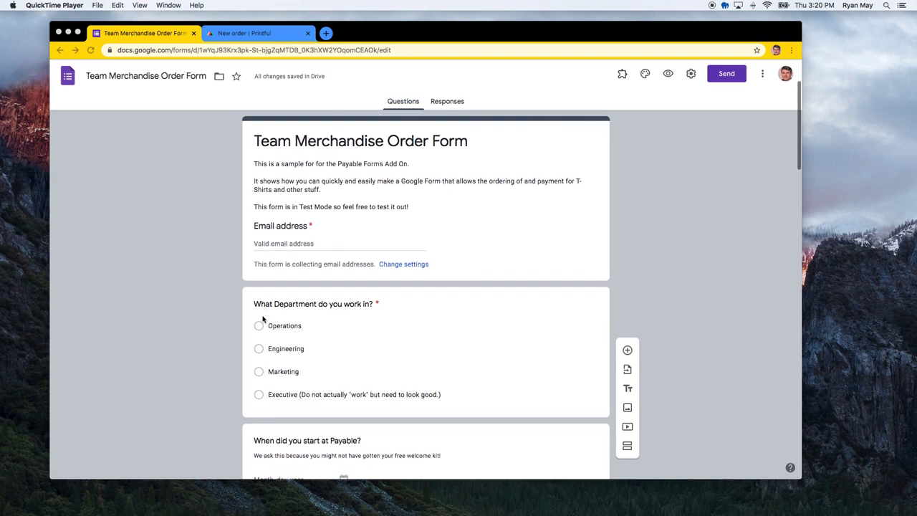
{"action": "scroll", "coordinate": [224, 313], "scroll_direction": "down", "scroll_amount": 2}
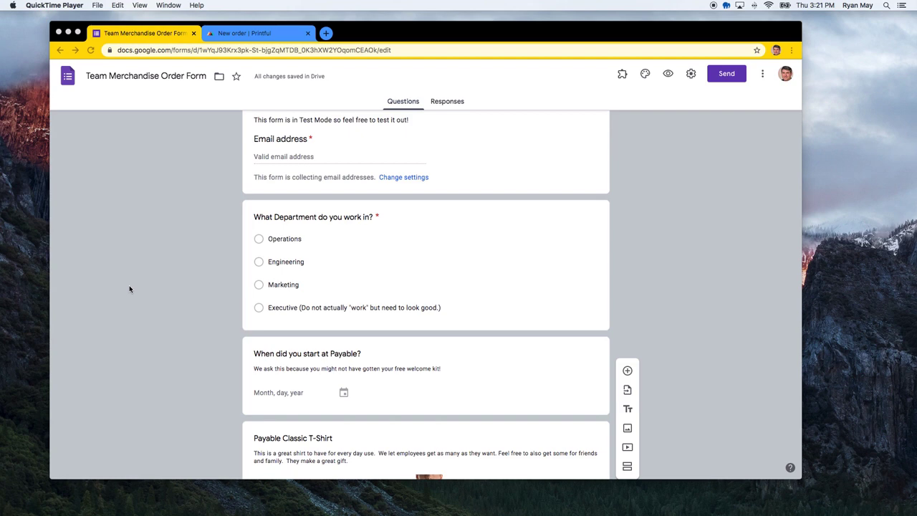
{"action": "scroll", "coordinate": [177, 236], "scroll_direction": "up", "scroll_amount": 5}
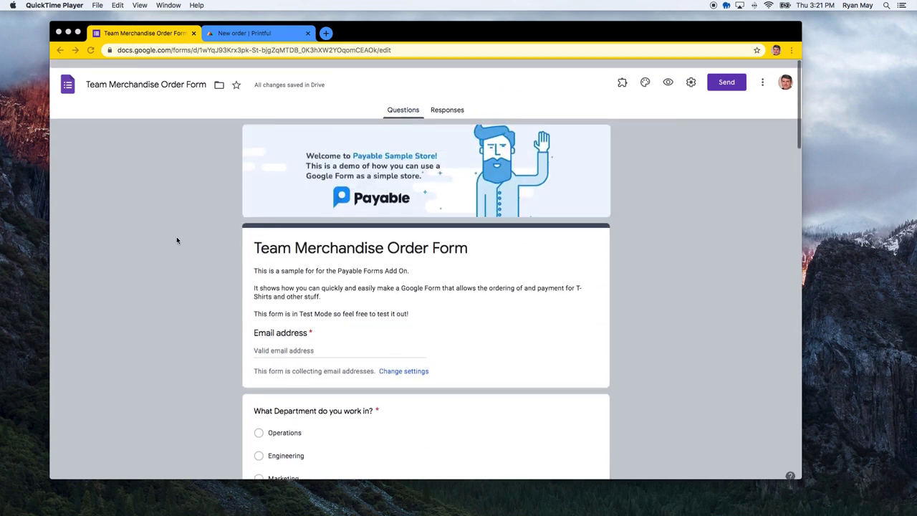
{"action": "left_click", "coordinate": [174, 50]}
{"action": "type", "text": "forms.google.com"}
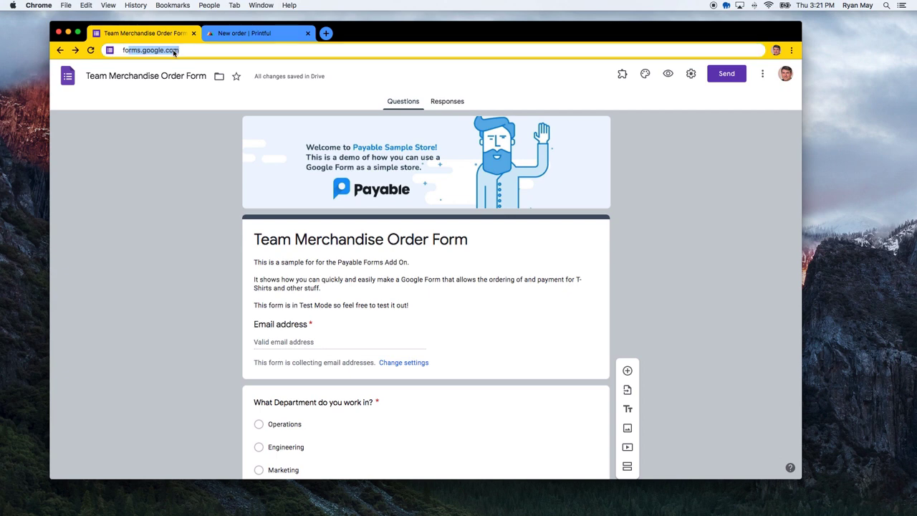
{"action": "key", "text": "Return"}
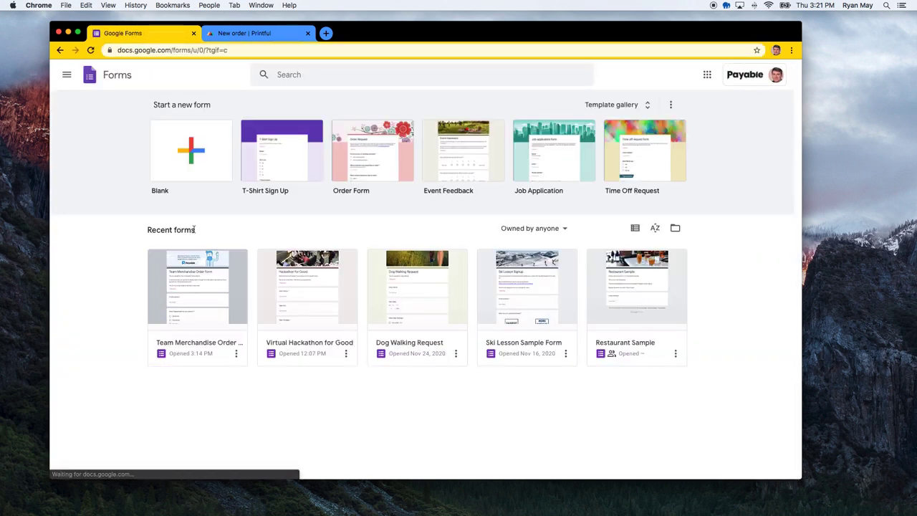
{"action": "left_click", "coordinate": [287, 156]}
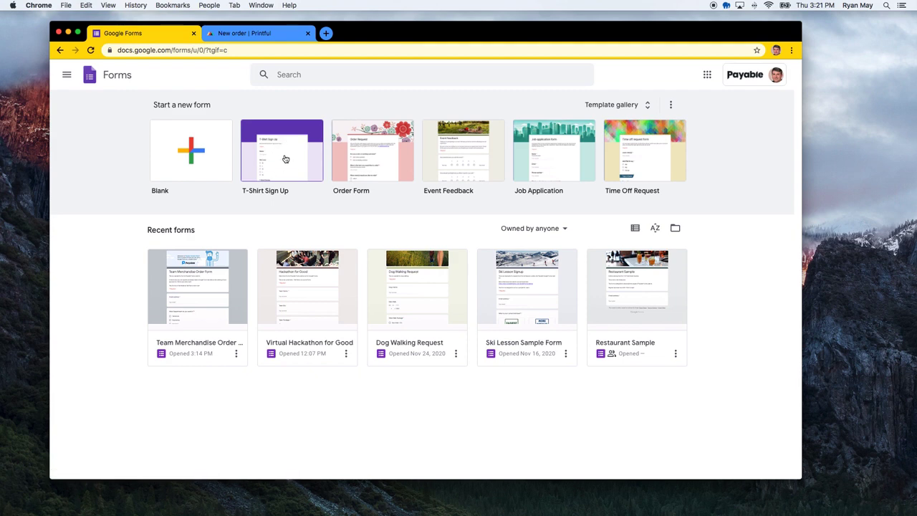
{"action": "left_click", "coordinate": [222, 291]}
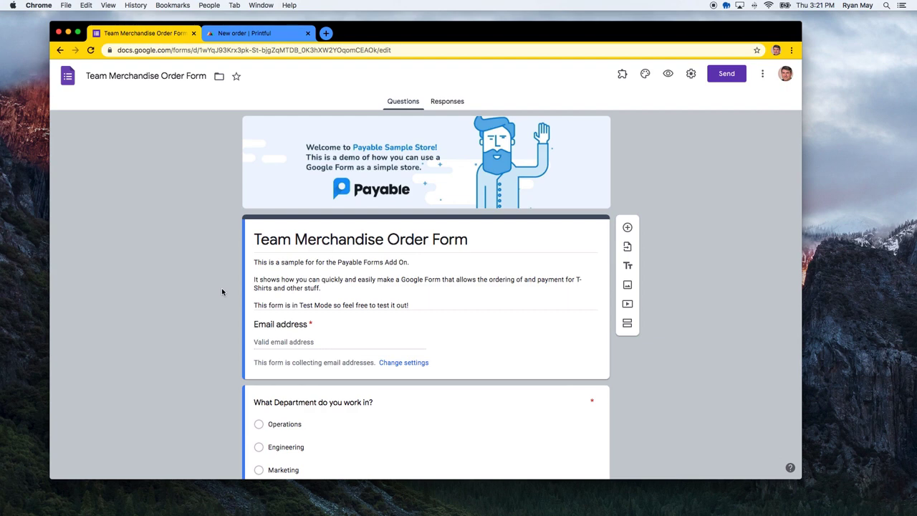
Check the form's title, description and existing questions
{"action": "triple_click", "coordinate": [306, 247]}
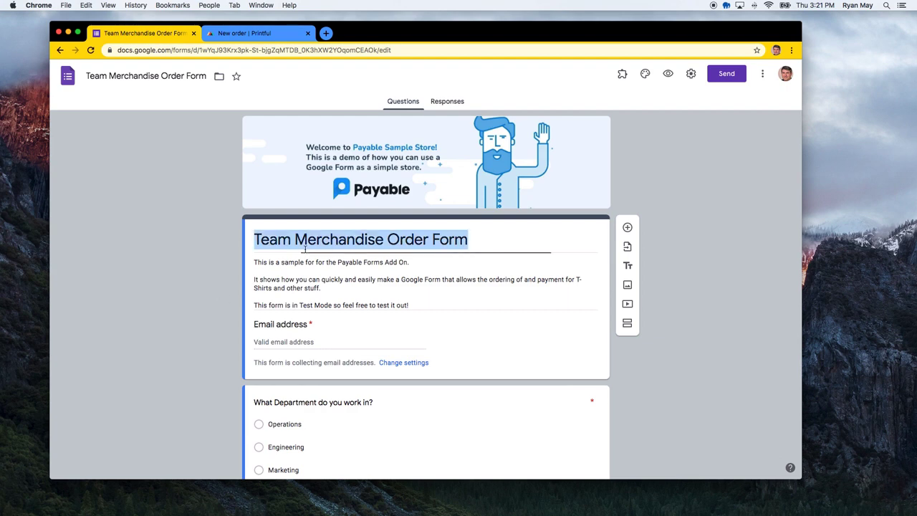
{"action": "triple_click", "coordinate": [304, 274]}
{"action": "scroll", "coordinate": [305, 277], "scroll_direction": "down", "scroll_amount": 1}
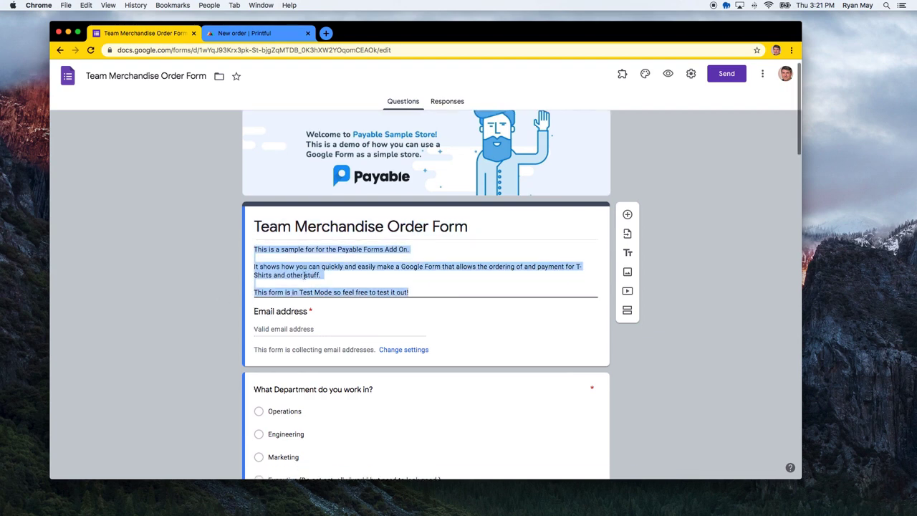
{"action": "scroll", "coordinate": [353, 270], "scroll_direction": "down", "scroll_amount": 1}
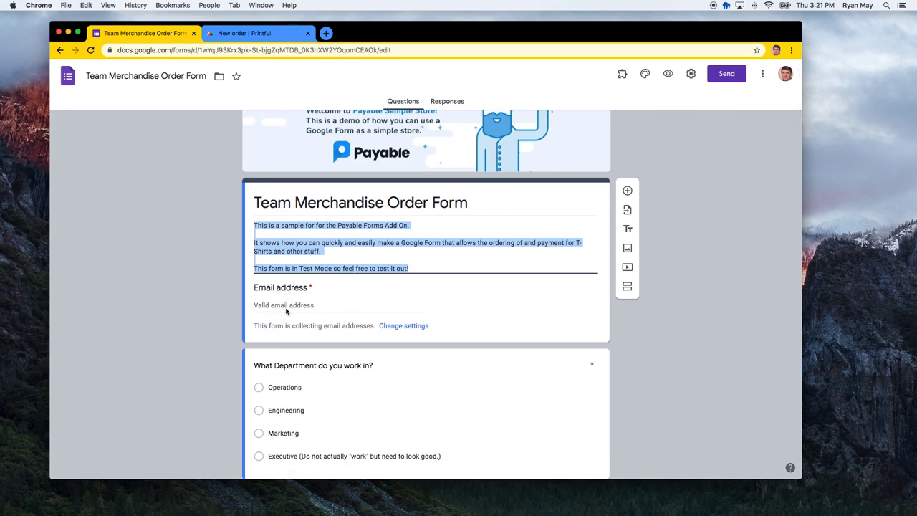
{"action": "scroll", "coordinate": [286, 309], "scroll_direction": "down", "scroll_amount": 1}
{"action": "scroll", "coordinate": [287, 292], "scroll_direction": "down", "scroll_amount": 1}
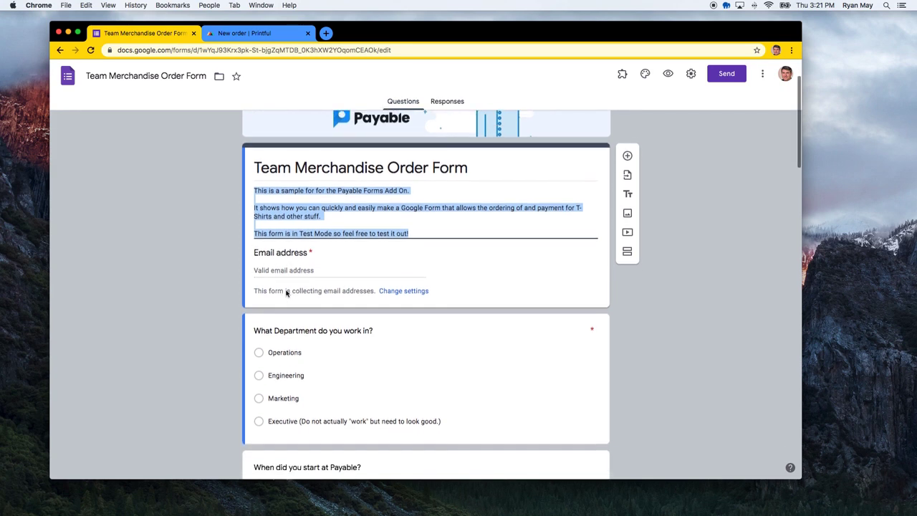
Review the form's settings and save them
{"action": "left_click", "coordinate": [689, 75]}
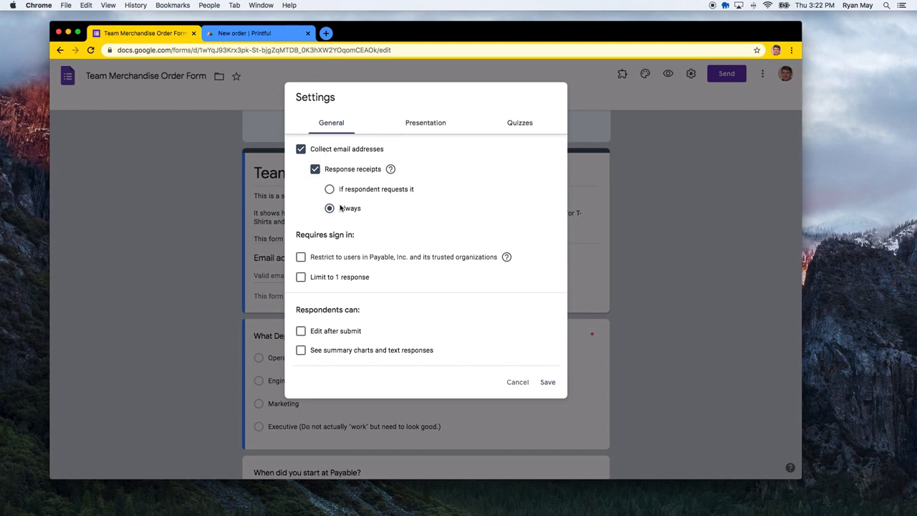
{"action": "scroll", "coordinate": [352, 246], "scroll_direction": "down", "scroll_amount": 2}
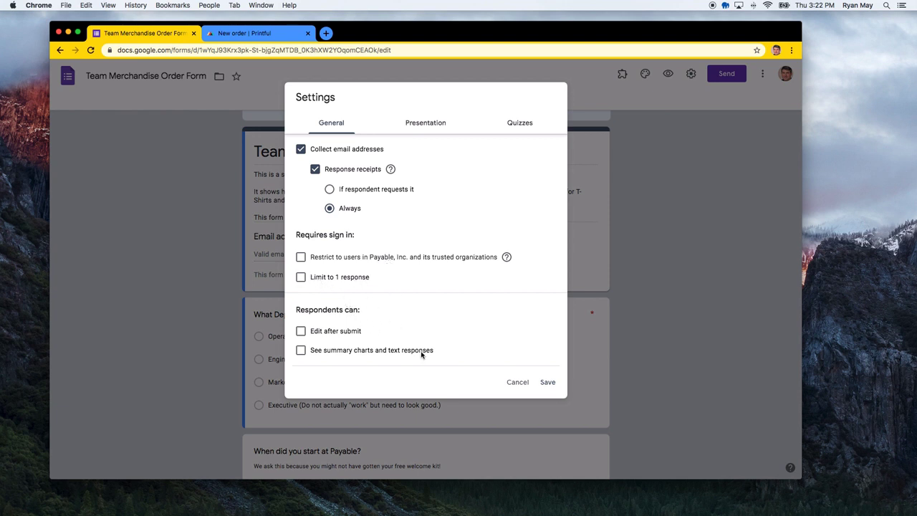
{"action": "left_click", "coordinate": [547, 382]}
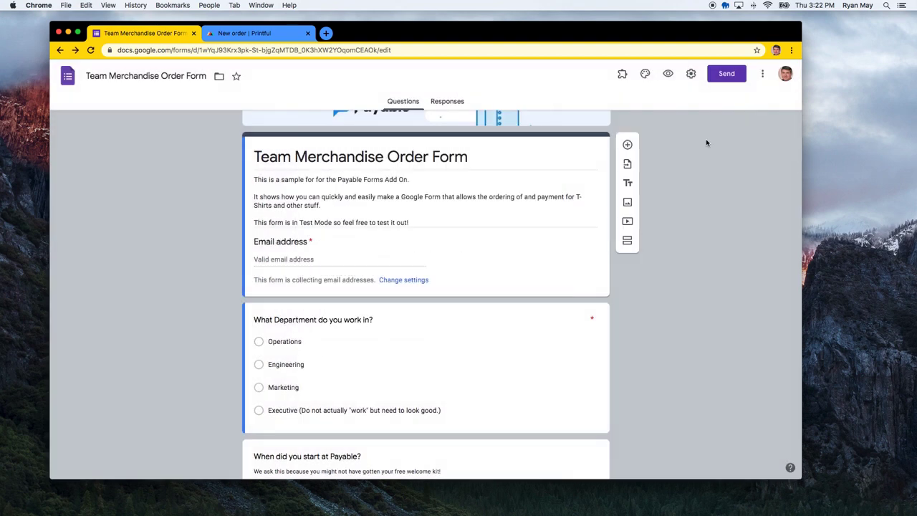
{"action": "scroll", "coordinate": [527, 222], "scroll_direction": "up", "scroll_amount": 2}
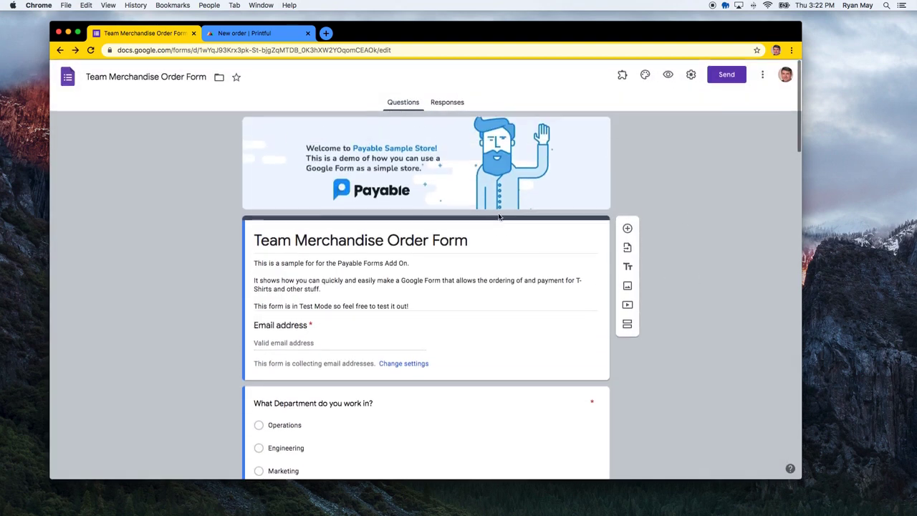
Keep the header image and dark navy theme colour, and set a grey page background
{"action": "left_click", "coordinate": [644, 73]}
{"action": "left_click", "coordinate": [697, 172]}
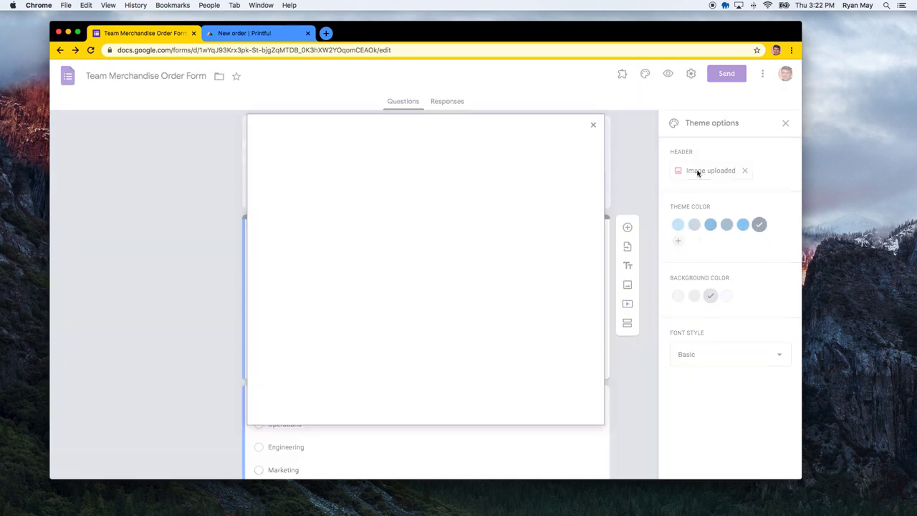
{"action": "left_click", "coordinate": [329, 159]}
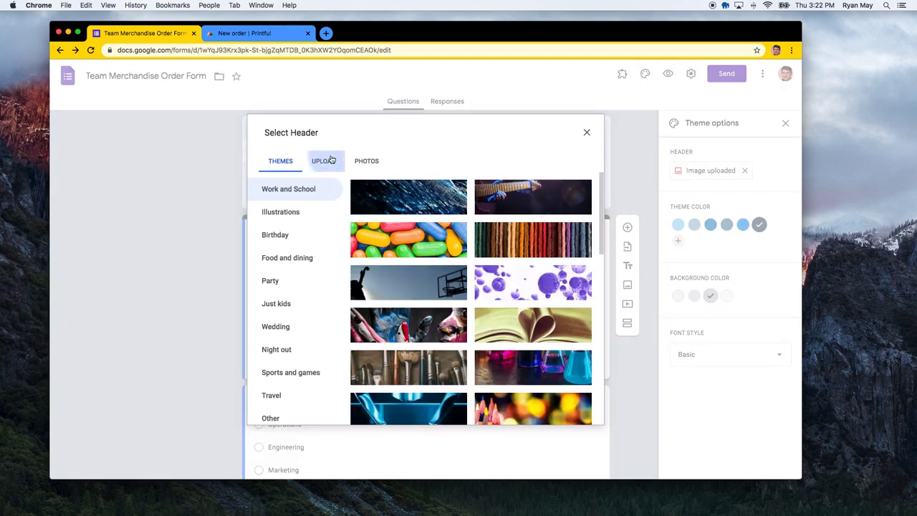
{"action": "left_click", "coordinate": [586, 133]}
{"action": "left_click", "coordinate": [678, 225]}
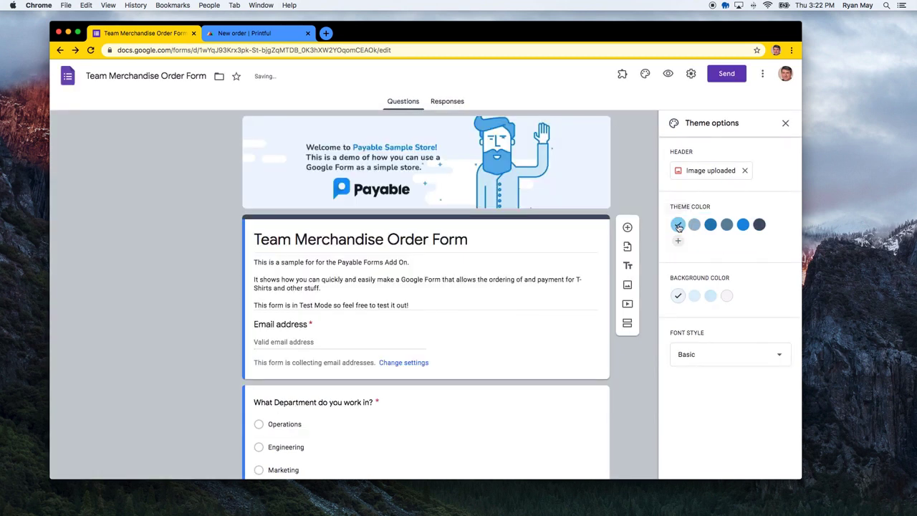
{"action": "left_click", "coordinate": [698, 224]}
{"action": "left_click", "coordinate": [759, 224]}
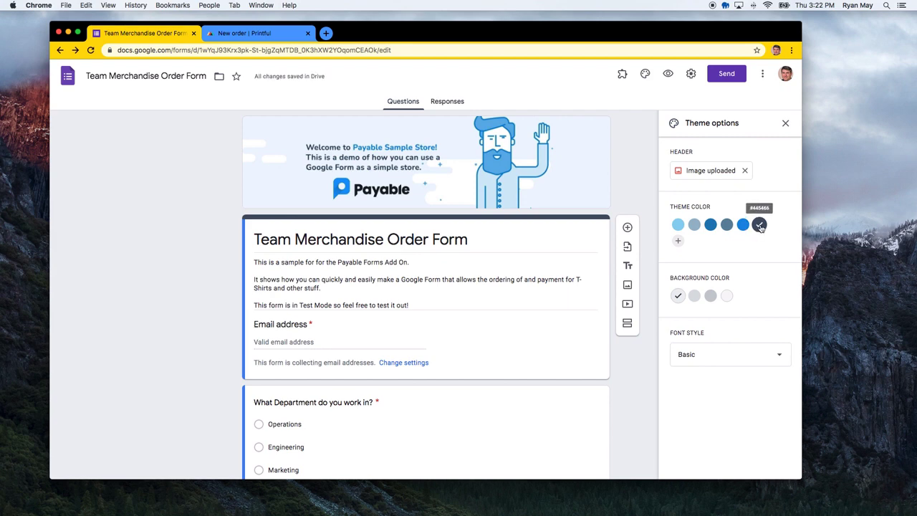
{"action": "left_click", "coordinate": [710, 296]}
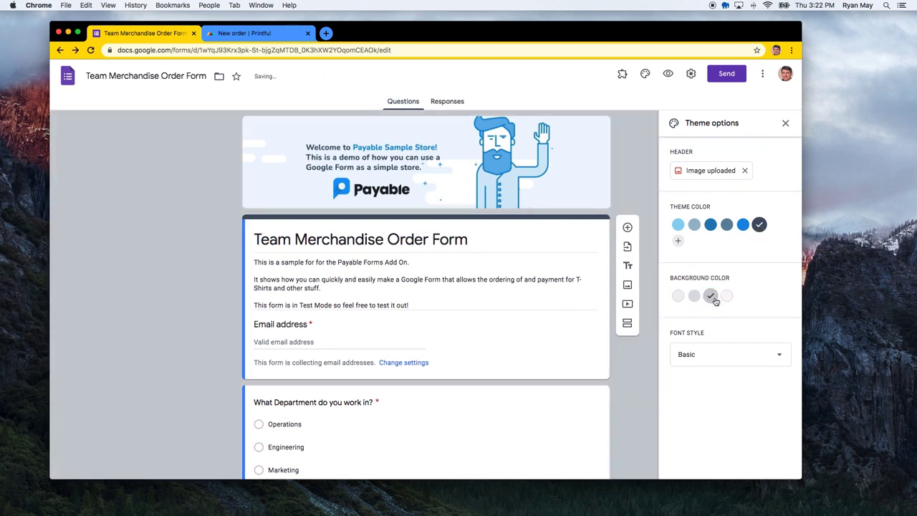
{"action": "left_click", "coordinate": [785, 123]}
{"action": "left_click", "coordinate": [692, 249]}
Add a blank multiple-choice question, inspect its type and options, then delete it
{"action": "scroll", "coordinate": [689, 294], "scroll_direction": "down", "scroll_amount": 5}
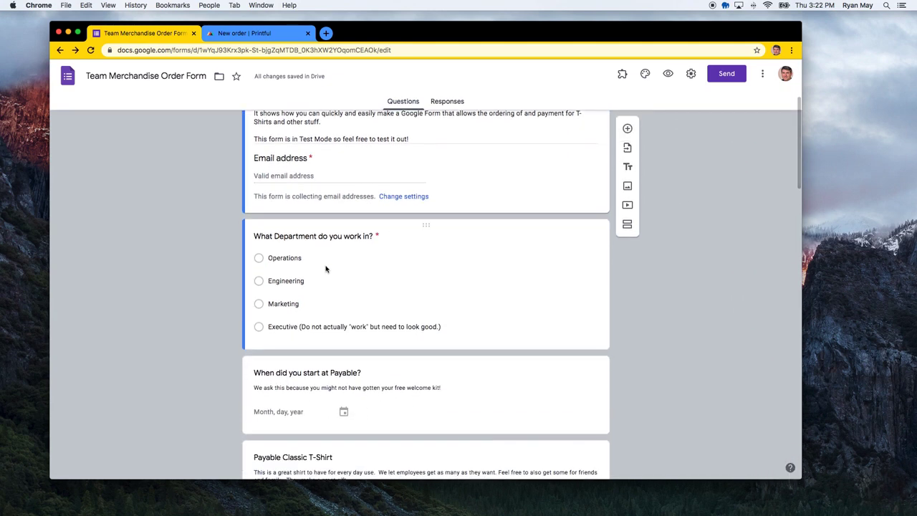
{"action": "scroll", "coordinate": [328, 265], "scroll_direction": "down", "scroll_amount": 1}
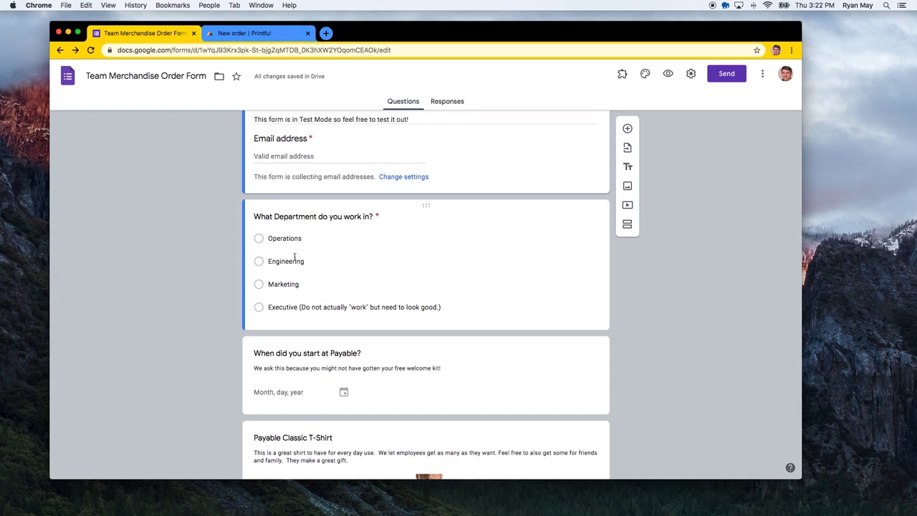
{"action": "scroll", "coordinate": [294, 255], "scroll_direction": "down", "scroll_amount": 1}
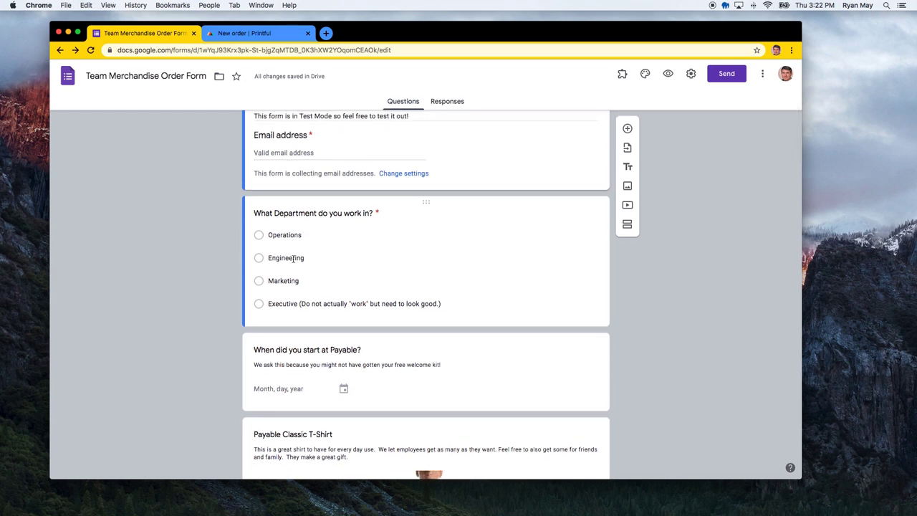
{"action": "scroll", "coordinate": [294, 256], "scroll_direction": "down", "scroll_amount": 1}
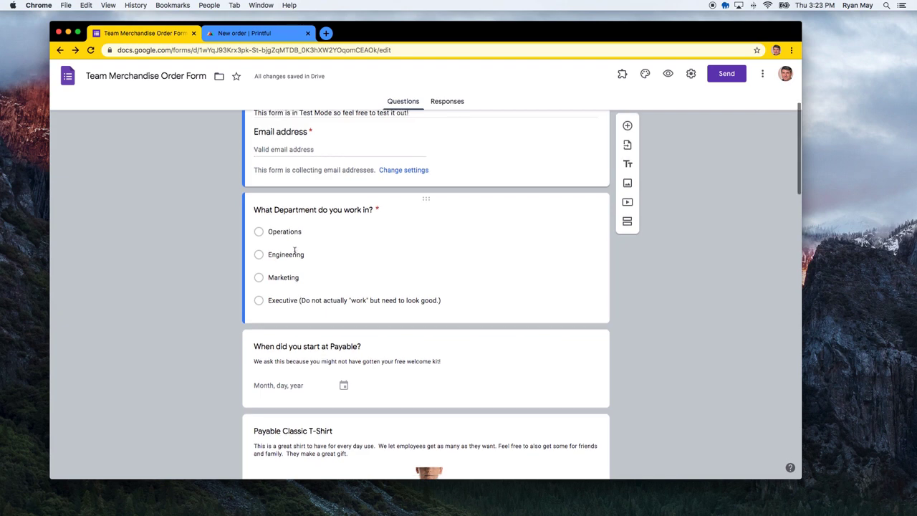
{"action": "left_click", "coordinate": [626, 130]}
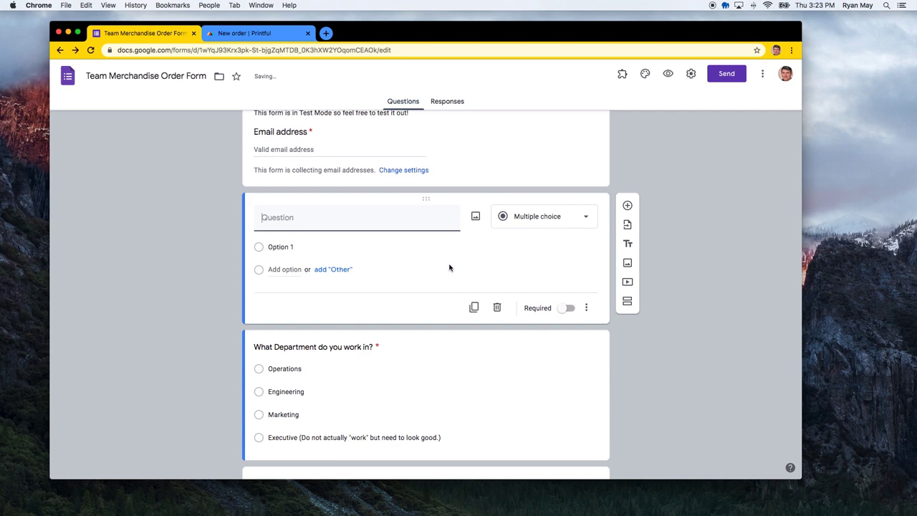
{"action": "left_click", "coordinate": [537, 217]}
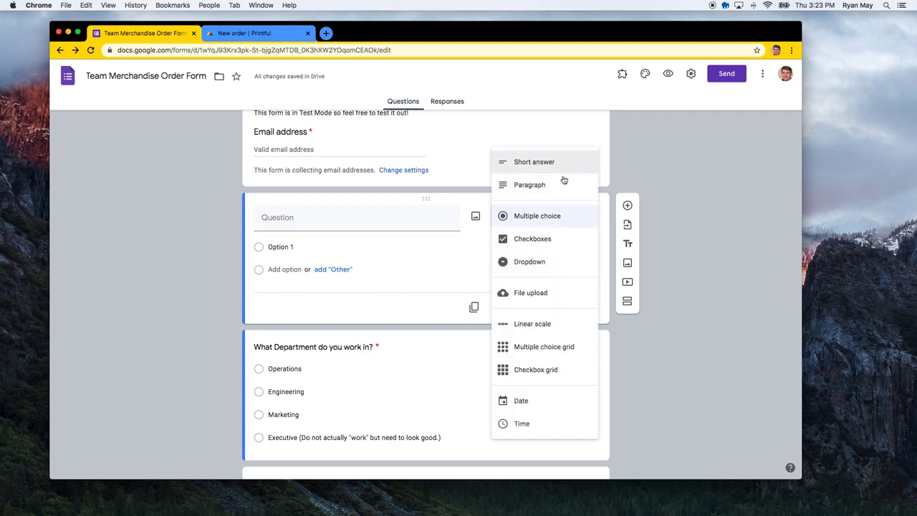
{"action": "left_click", "coordinate": [416, 291]}
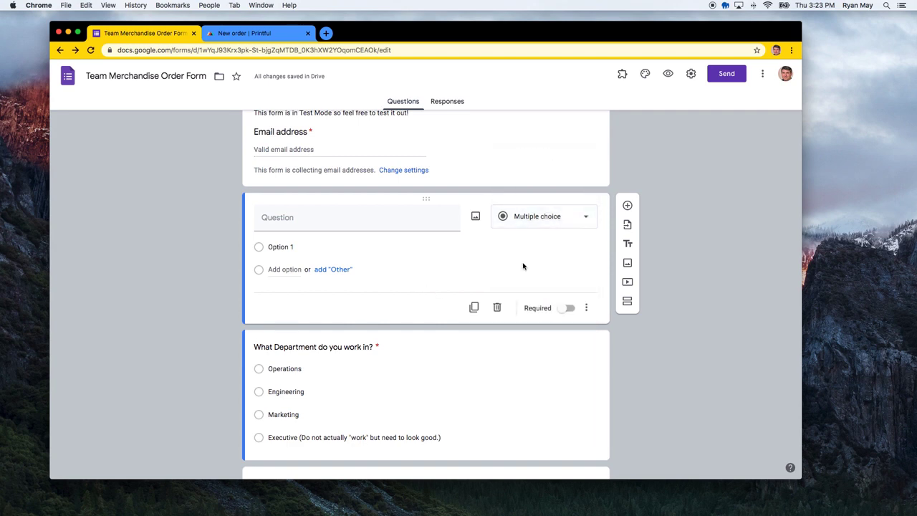
{"action": "left_click", "coordinate": [587, 307]}
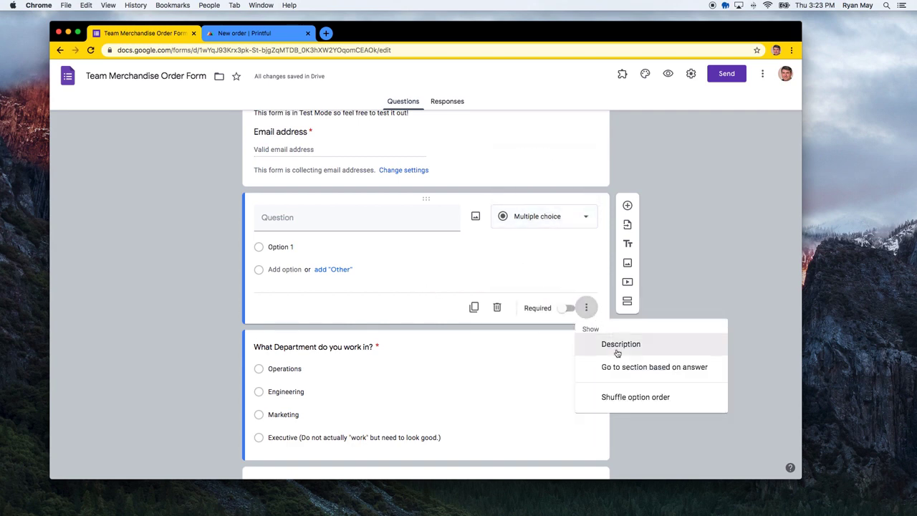
{"action": "left_click", "coordinate": [531, 276]}
{"action": "left_click", "coordinate": [496, 307]}
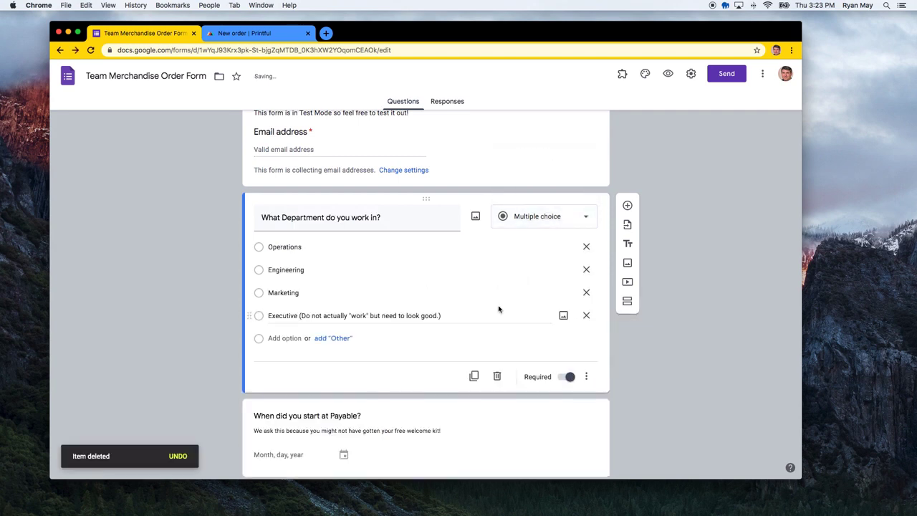
{"action": "scroll", "coordinate": [491, 315], "scroll_direction": "down", "scroll_amount": 3}
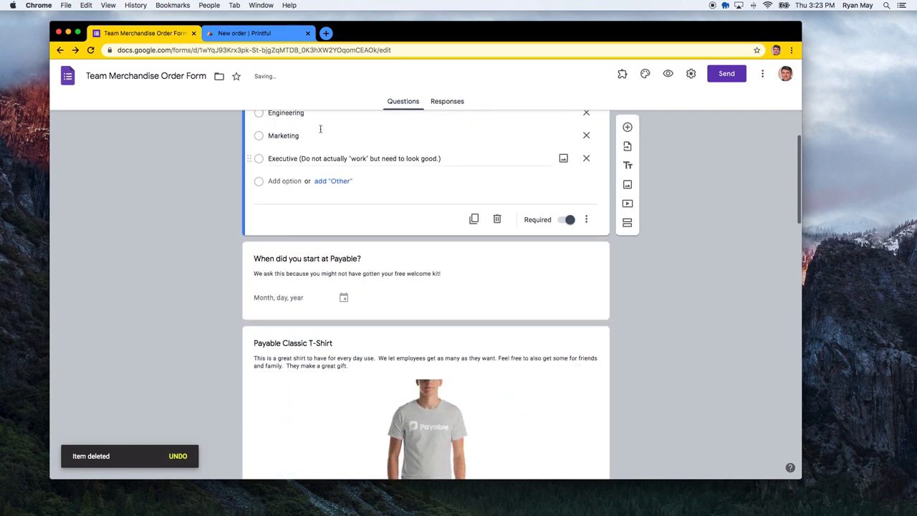
{"action": "scroll", "coordinate": [322, 233], "scroll_direction": "down", "scroll_amount": 3}
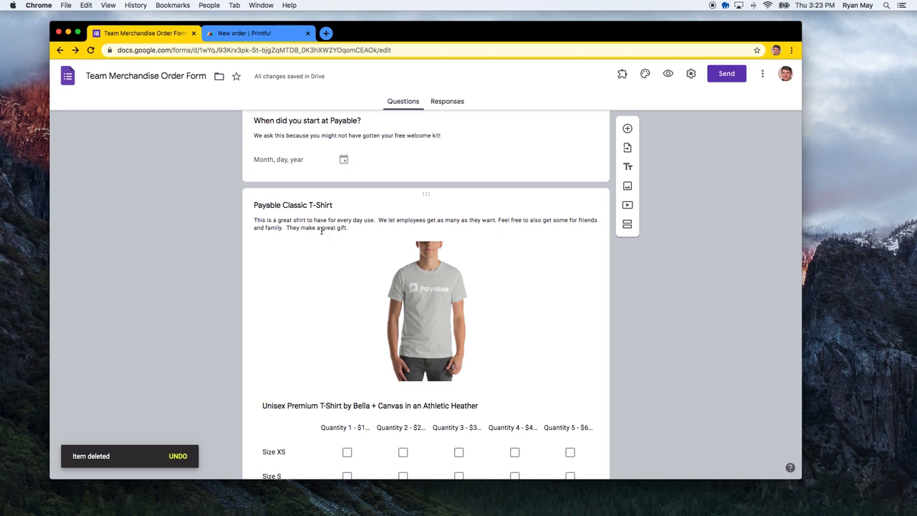
{"action": "scroll", "coordinate": [322, 231], "scroll_direction": "down", "scroll_amount": 4}
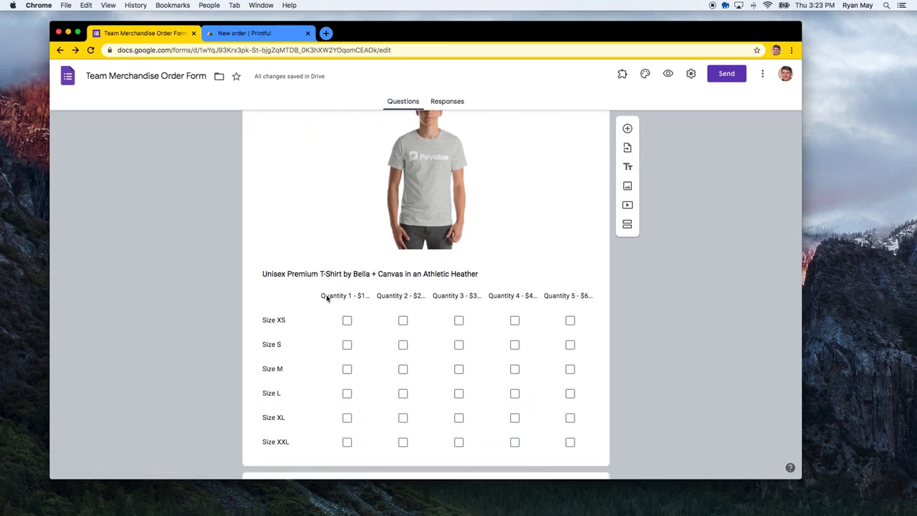
{"action": "left_click", "coordinate": [327, 298]}
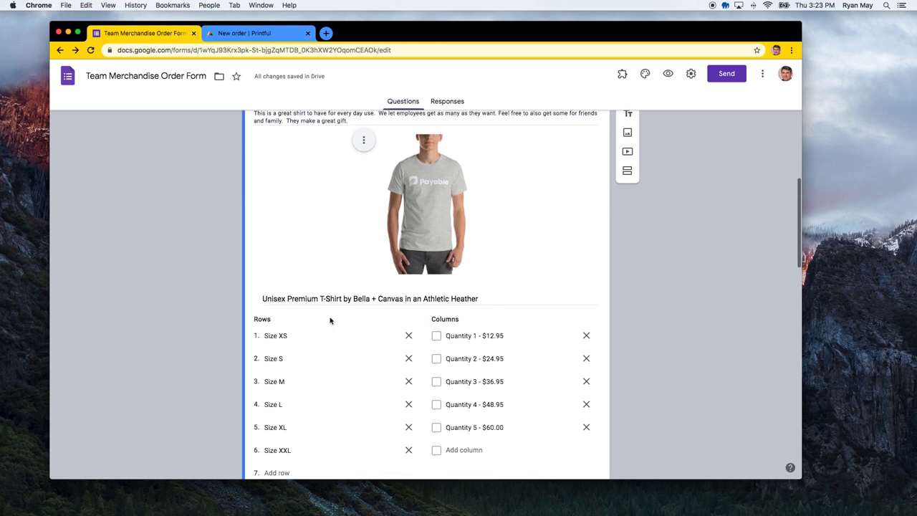
{"action": "triple_click", "coordinate": [346, 228]}
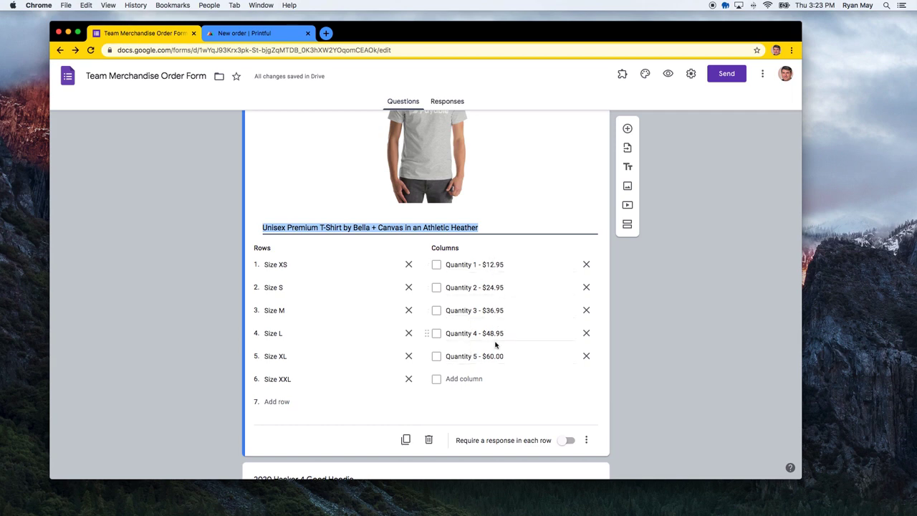
{"action": "left_click", "coordinate": [483, 264]}
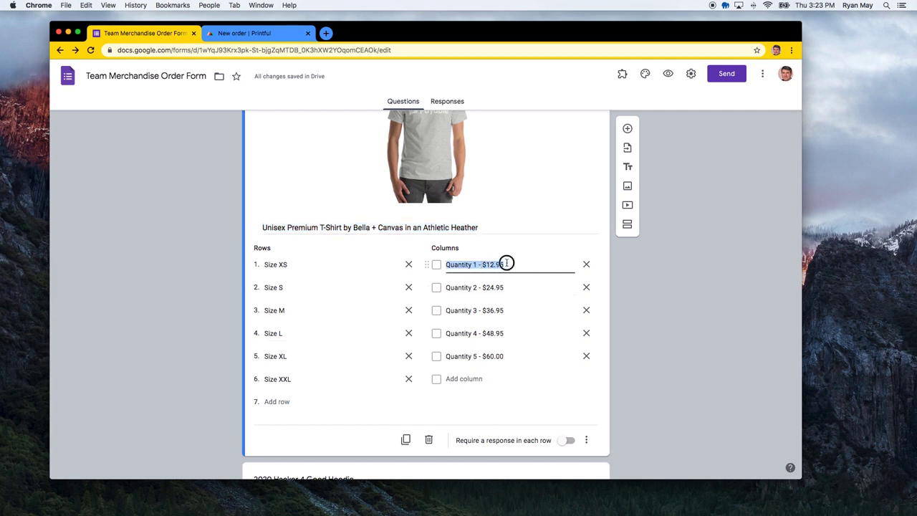
{"action": "left_click", "coordinate": [505, 264]}
{"action": "left_click", "coordinate": [497, 288]}
{"action": "left_click", "coordinate": [499, 311]}
{"action": "left_click", "coordinate": [653, 290]}
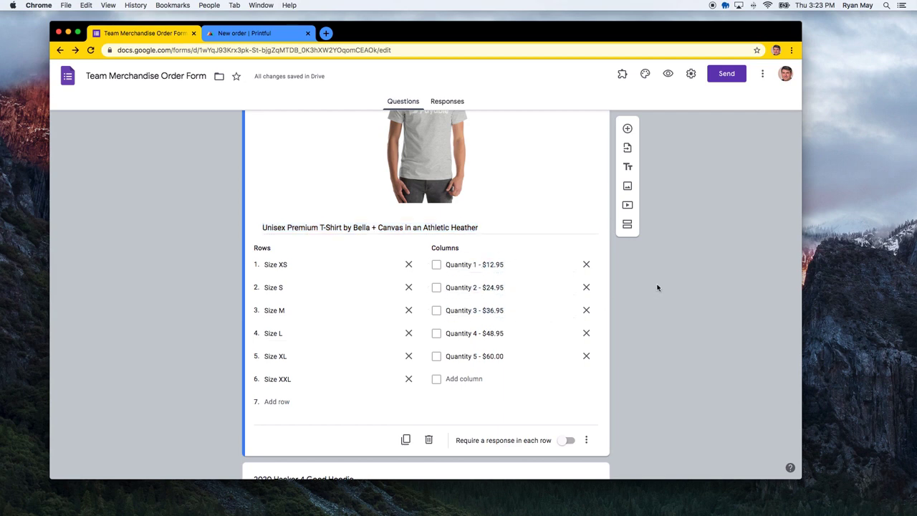
{"action": "scroll", "coordinate": [653, 326], "scroll_direction": "down", "scroll_amount": 1}
{"action": "scroll", "coordinate": [653, 330], "scroll_direction": "down", "scroll_amount": 5}
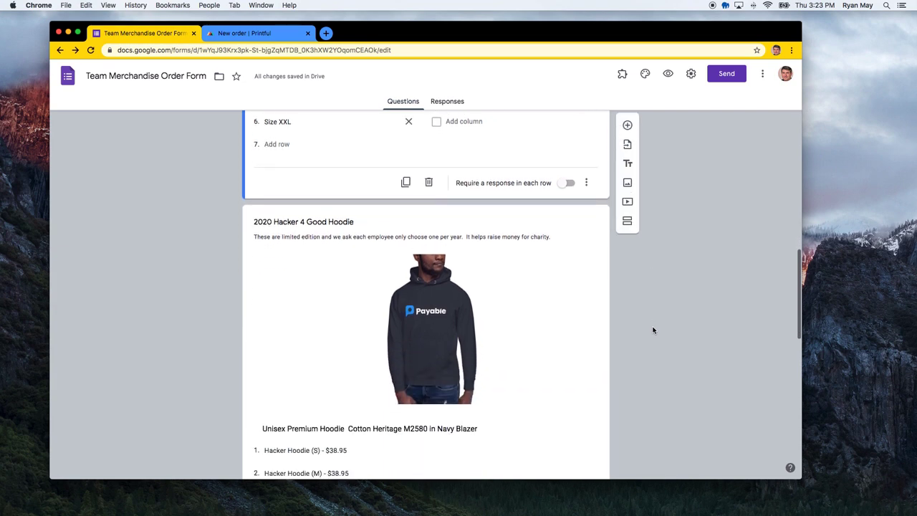
Turn the hoodie question's description off and back on to get an empty field
{"action": "left_click", "coordinate": [501, 243]}
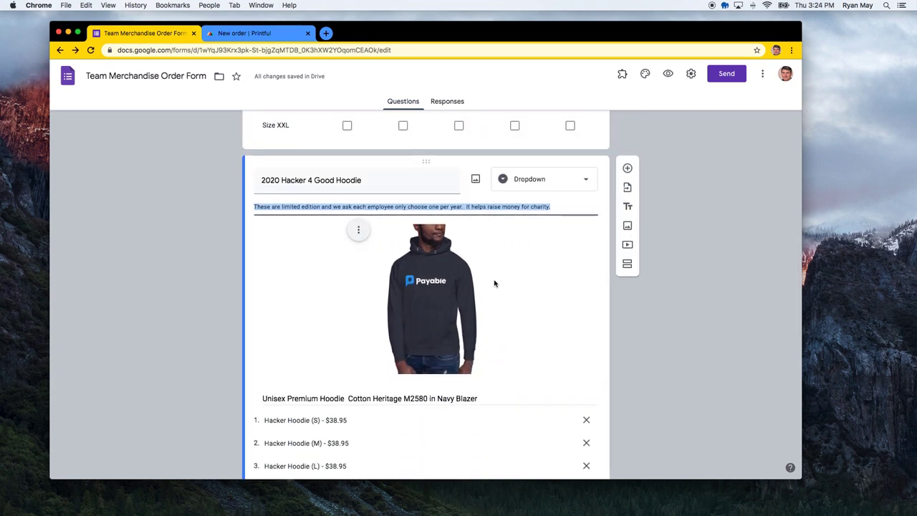
{"action": "scroll", "coordinate": [494, 280], "scroll_direction": "down", "scroll_amount": 4}
{"action": "scroll", "coordinate": [494, 280], "scroll_direction": "up", "scroll_amount": 3}
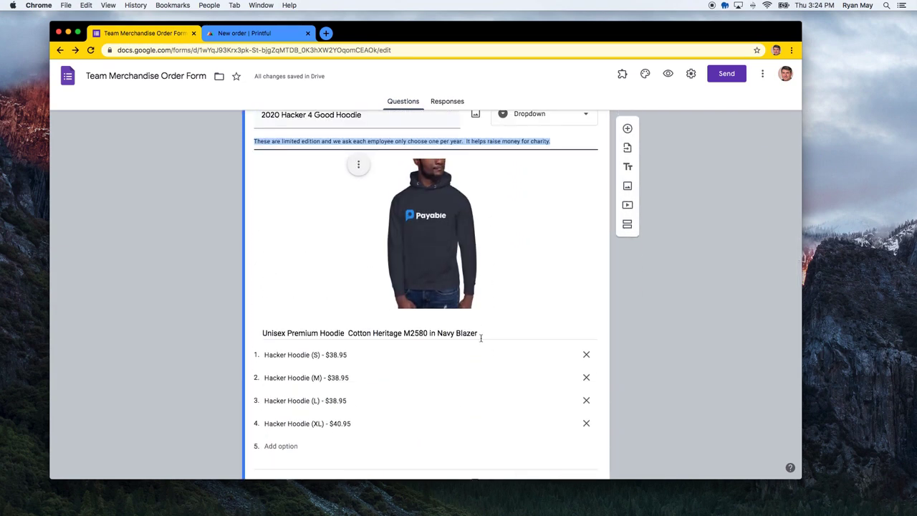
{"action": "scroll", "coordinate": [479, 372], "scroll_direction": "up", "scroll_amount": 1}
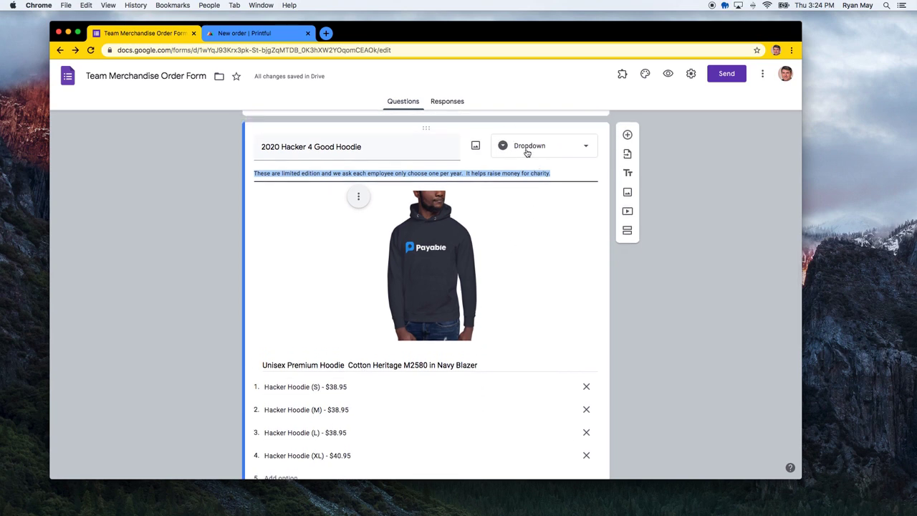
{"action": "scroll", "coordinate": [506, 254], "scroll_direction": "down", "scroll_amount": 2}
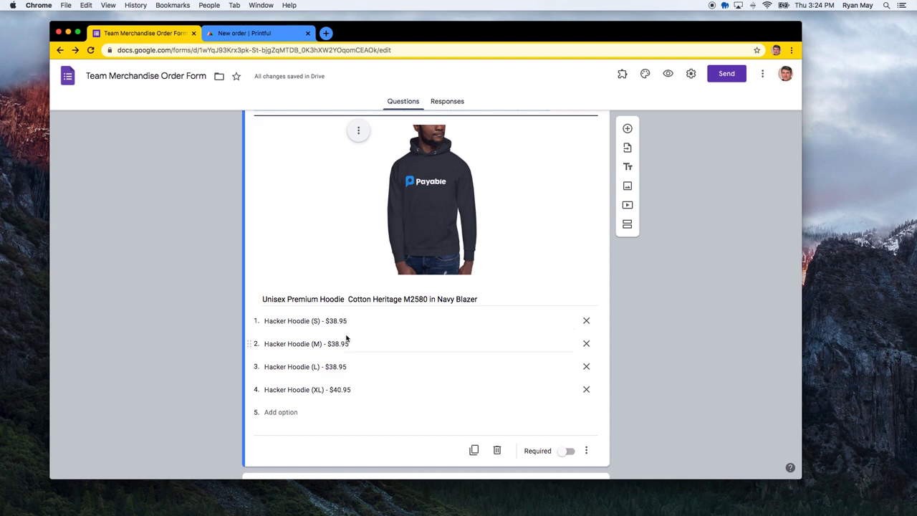
{"action": "scroll", "coordinate": [344, 396], "scroll_direction": "down", "scroll_amount": 1}
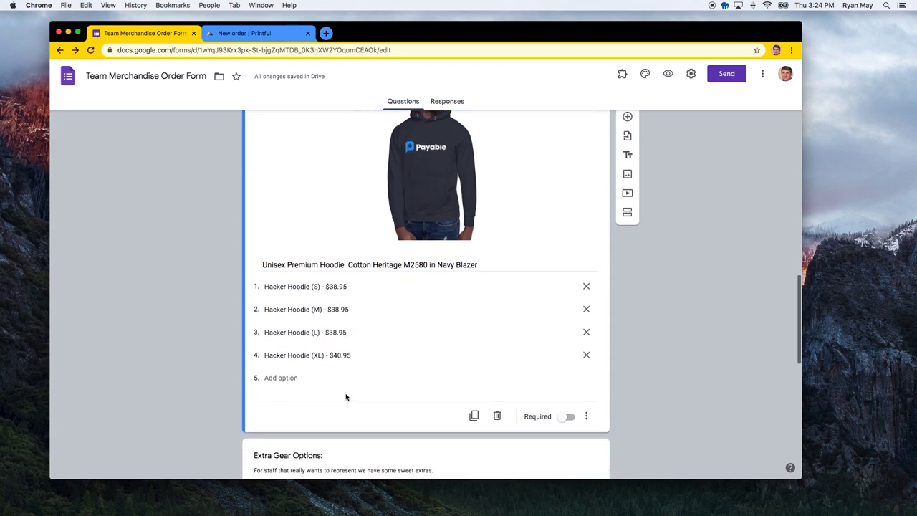
{"action": "left_click", "coordinate": [587, 418]}
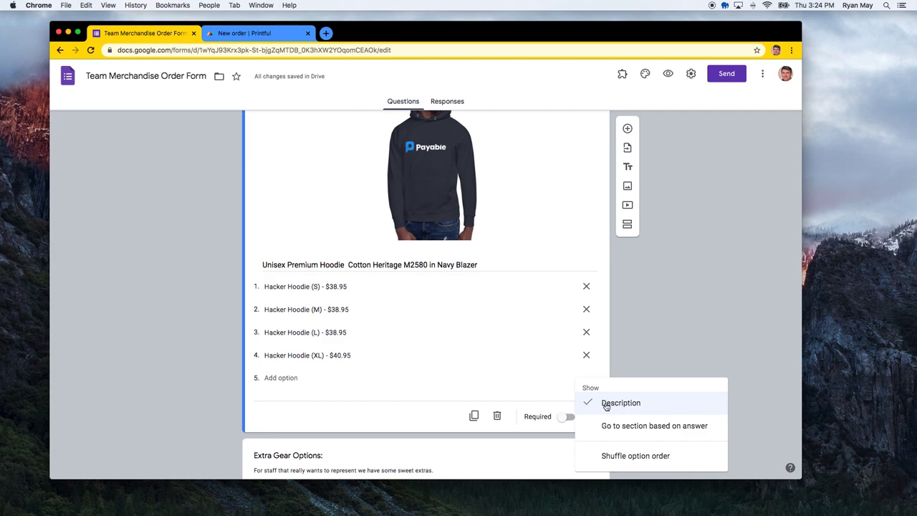
{"action": "left_click", "coordinate": [612, 403]}
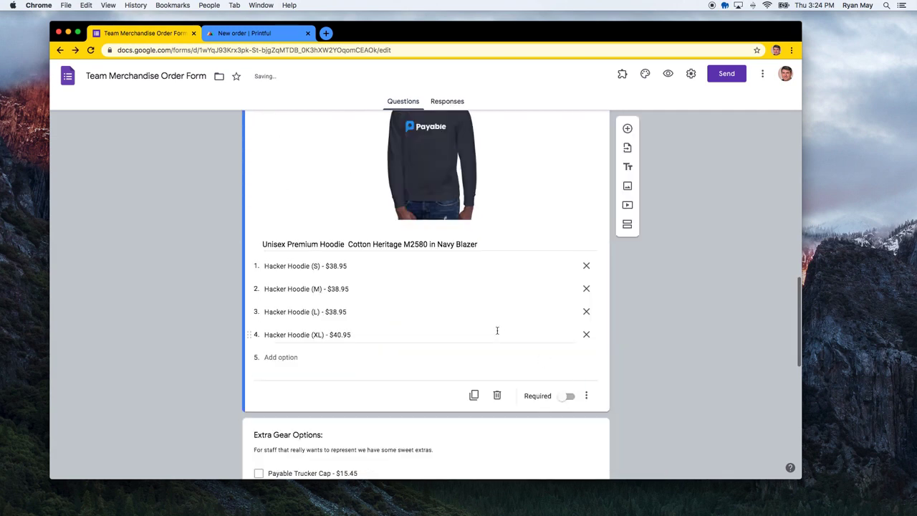
{"action": "scroll", "coordinate": [495, 329], "scroll_direction": "up", "scroll_amount": 3}
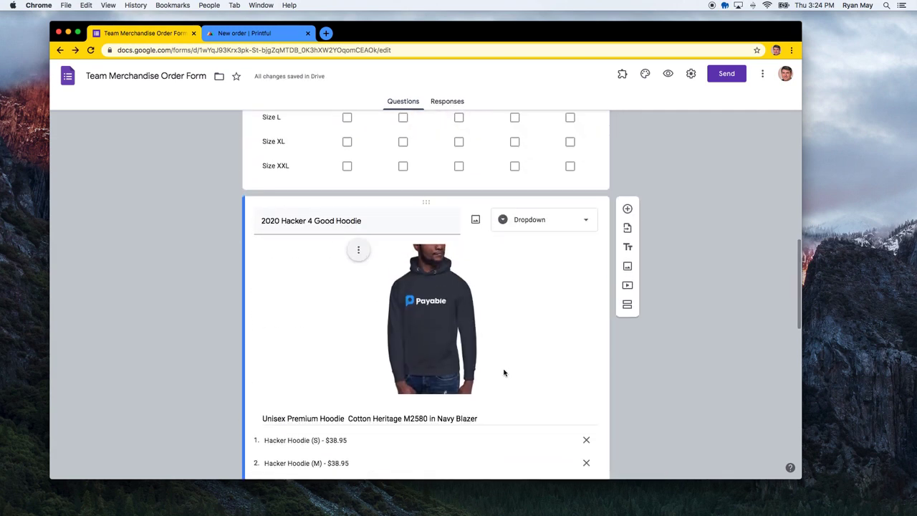
{"action": "scroll", "coordinate": [504, 372], "scroll_direction": "down", "scroll_amount": 5}
{"action": "left_click", "coordinate": [586, 428]}
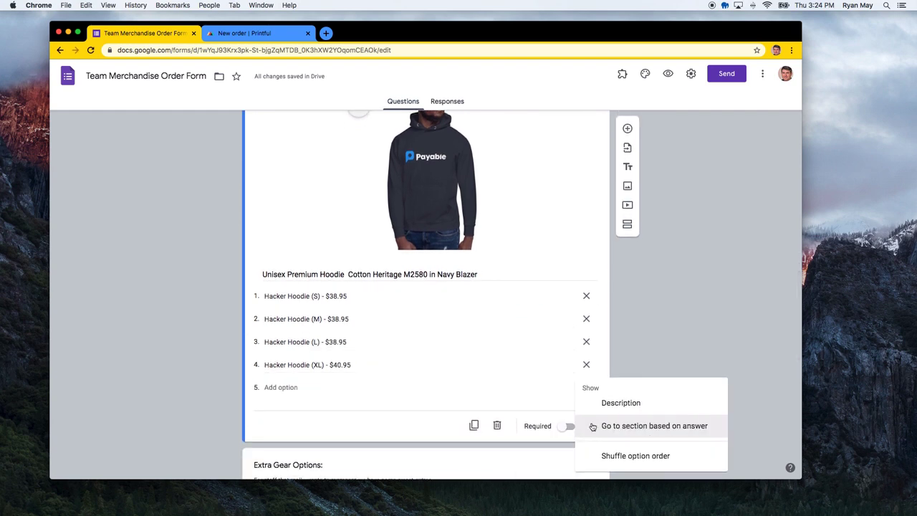
{"action": "left_click", "coordinate": [612, 410]}
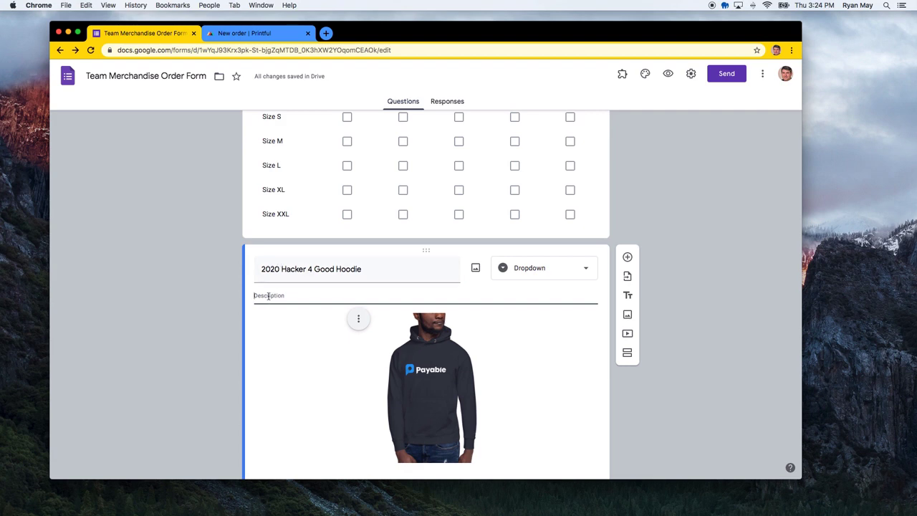
Enter the description: limited to one per employee per year, raising money for charity
{"action": "type", "text": "This hoodie is limited to one per employee and helps raise money for charity."}
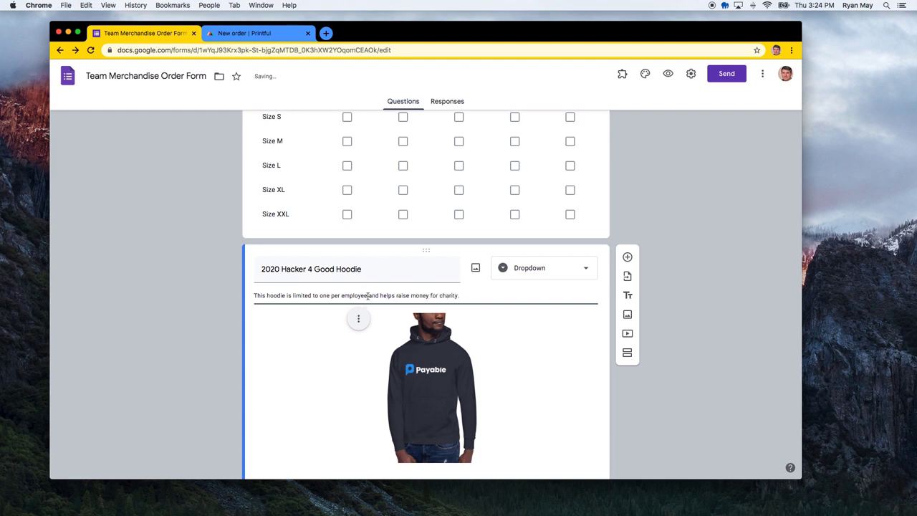
{"action": "type", "text": "per yea"}
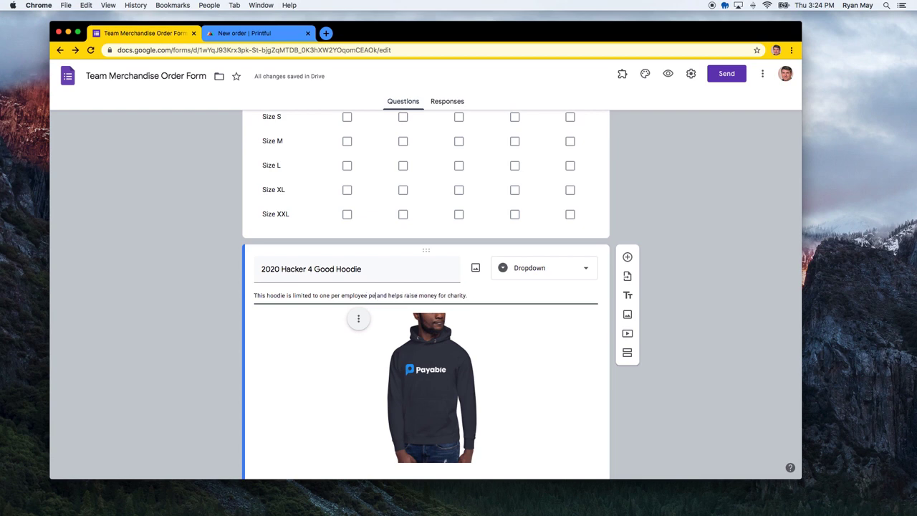
{"action": "type", "text": "r"}
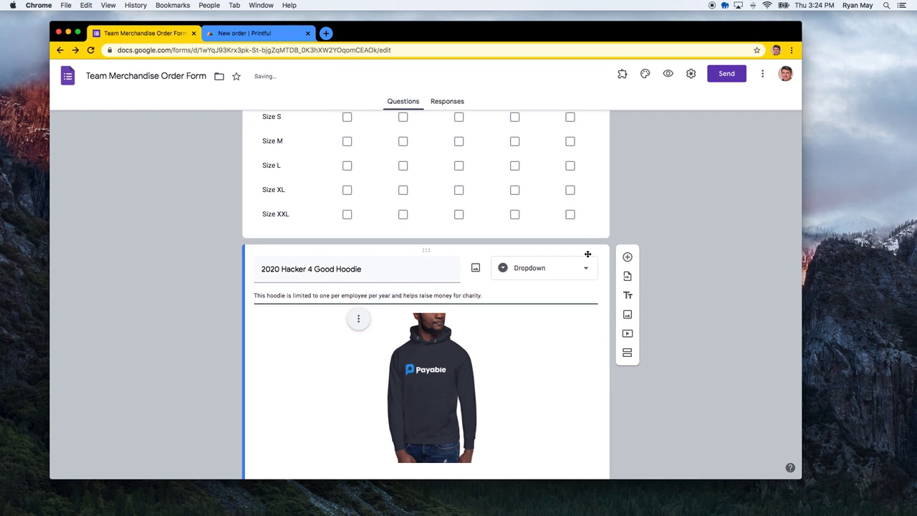
{"action": "left_click", "coordinate": [643, 232]}
{"action": "scroll", "coordinate": [642, 361], "scroll_direction": "down", "scroll_amount": 10}
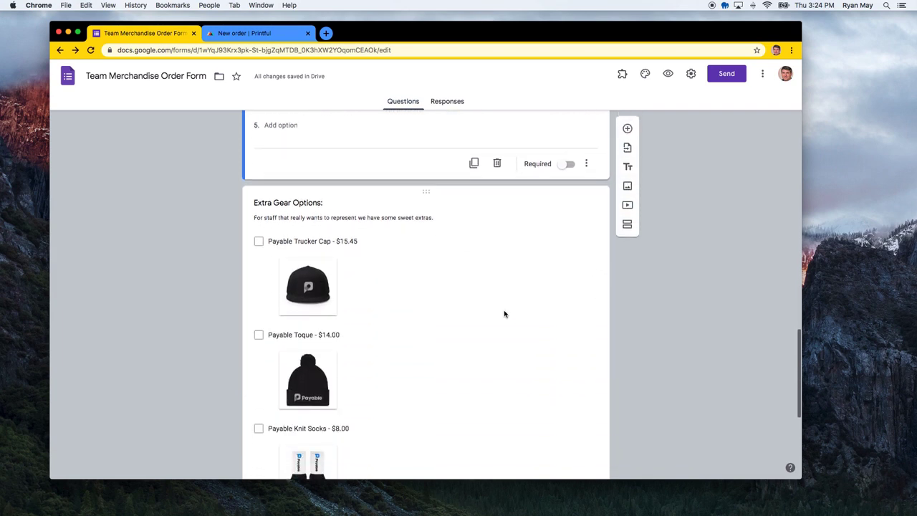
Add 'Another item here' as a fifth Extra Gear option and open Insert image for it
{"action": "left_click", "coordinate": [465, 287]}
{"action": "scroll", "coordinate": [493, 210], "scroll_direction": "up", "scroll_amount": 2}
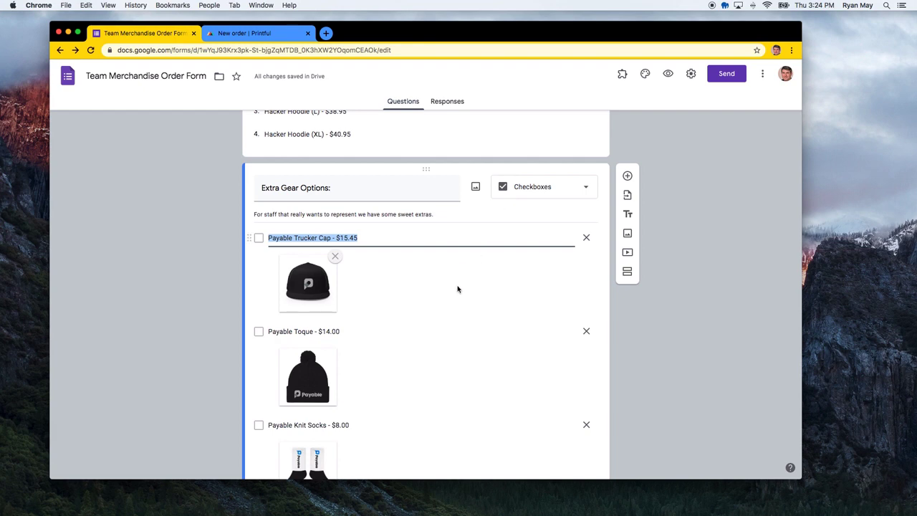
{"action": "scroll", "coordinate": [456, 288], "scroll_direction": "down", "scroll_amount": 2}
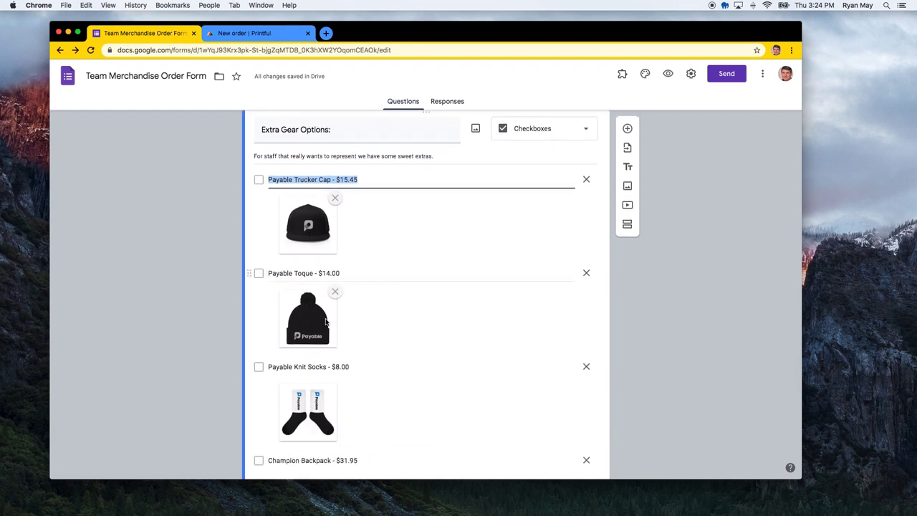
{"action": "scroll", "coordinate": [308, 362], "scroll_direction": "down", "scroll_amount": 5}
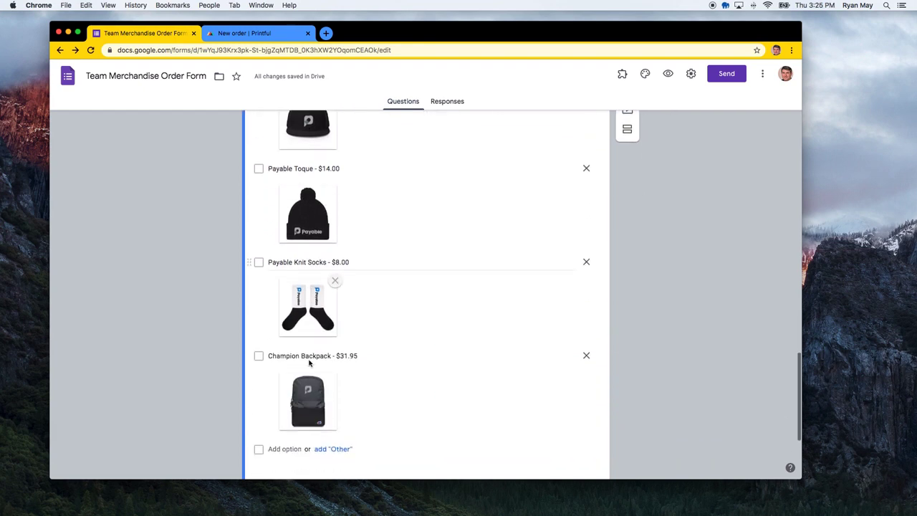
{"action": "left_click", "coordinate": [280, 323]}
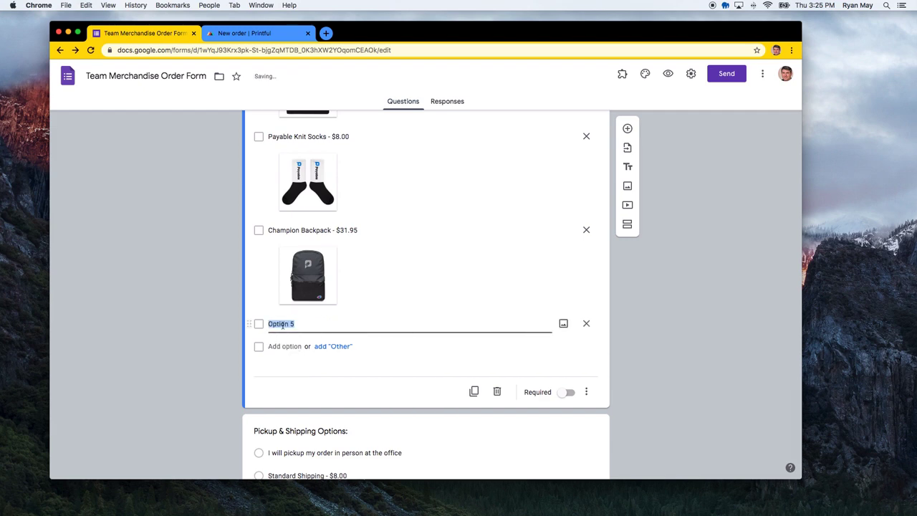
{"action": "type", "text": "Another item here"}
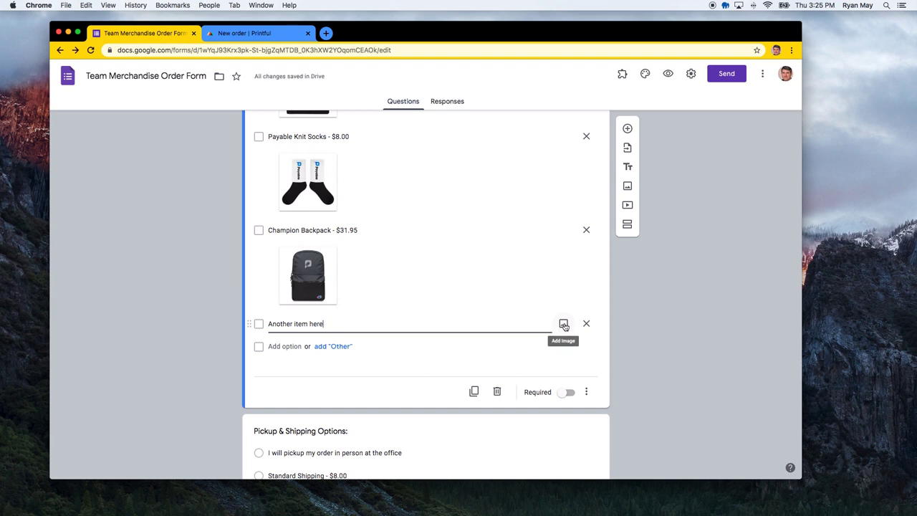
{"action": "left_click", "coordinate": [564, 325]}
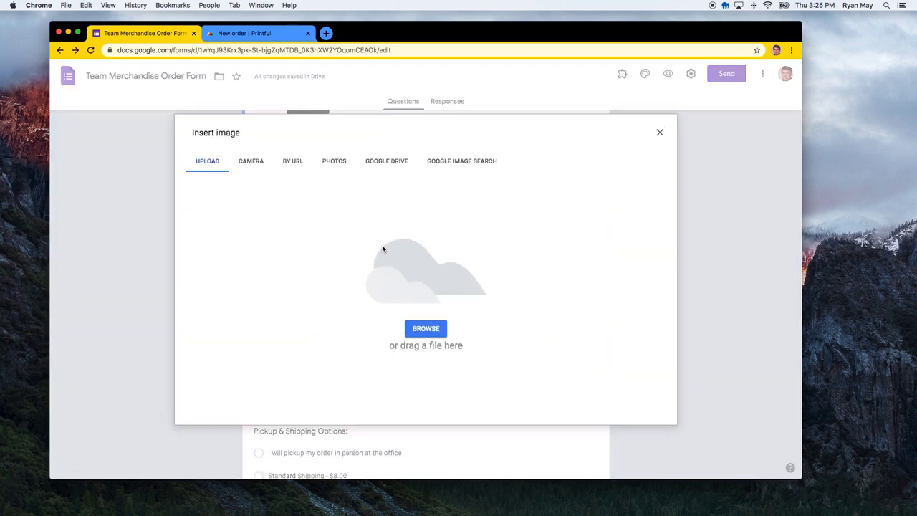
Upload baseballshirt.png from the Desktop as the new option's image
{"action": "left_click", "coordinate": [438, 330]}
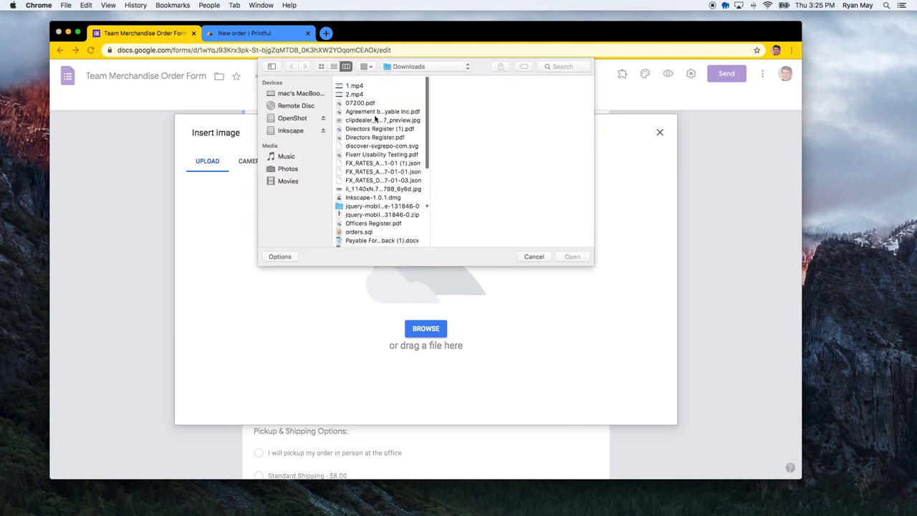
{"action": "left_click", "coordinate": [415, 69]}
{"action": "left_click", "coordinate": [414, 76]}
{"action": "left_click", "coordinate": [537, 91]}
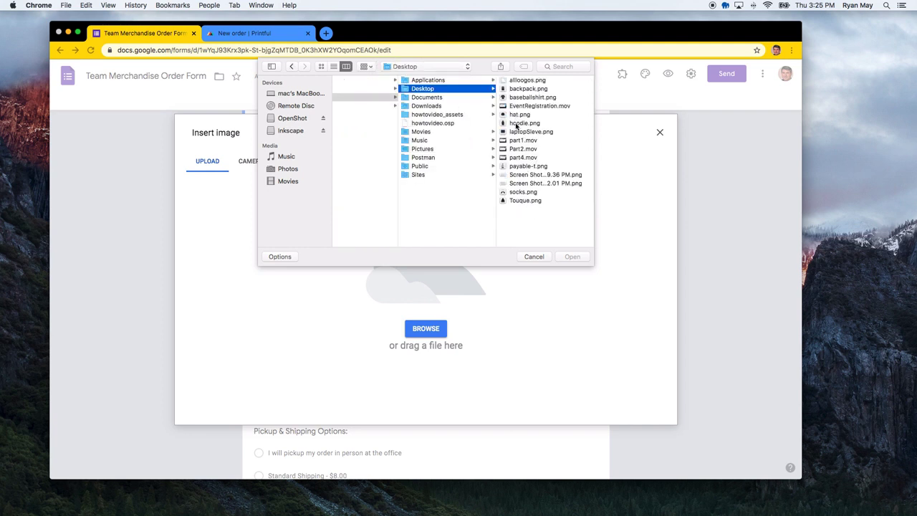
{"action": "left_click", "coordinate": [515, 97]}
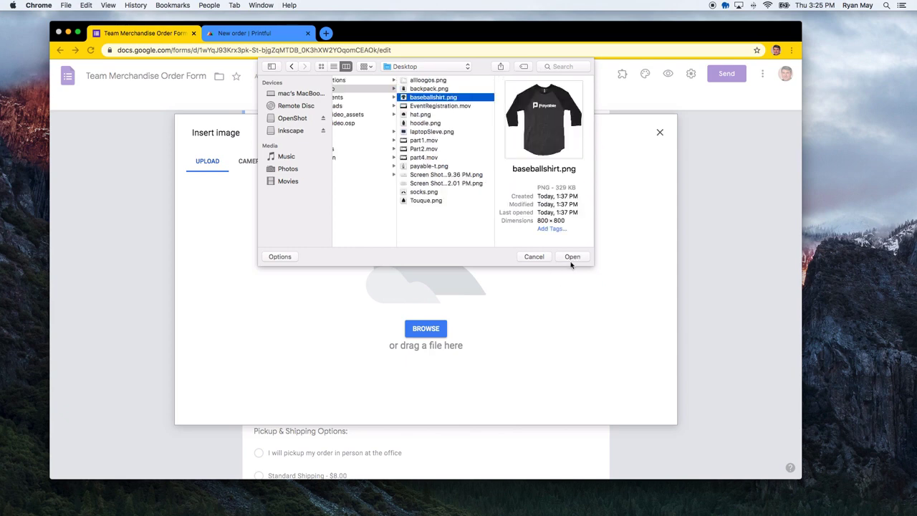
{"action": "left_click", "coordinate": [571, 262]}
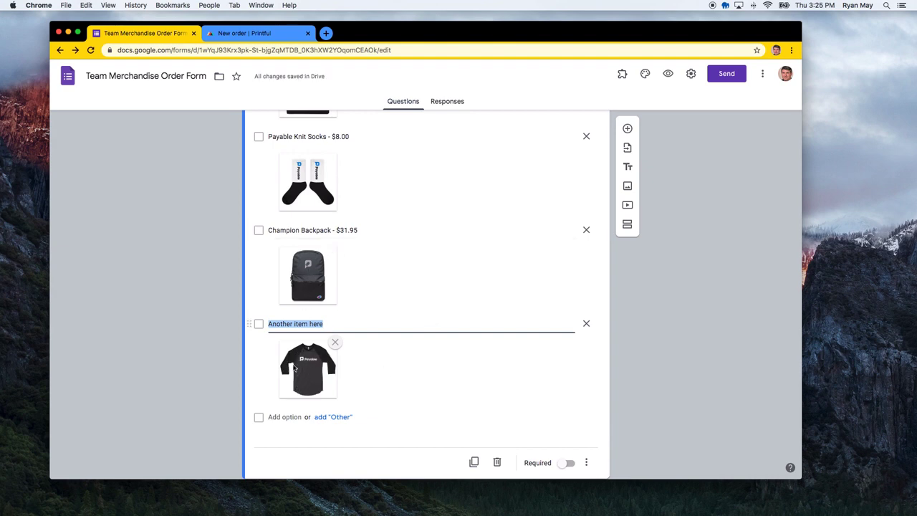
Replace the option text 'Another item here' with 'Baseball T Shirt - $34.00'
{"action": "triple_click", "coordinate": [287, 324]}
{"action": "type", "text": "Baseball T Shirt - $34.00"}
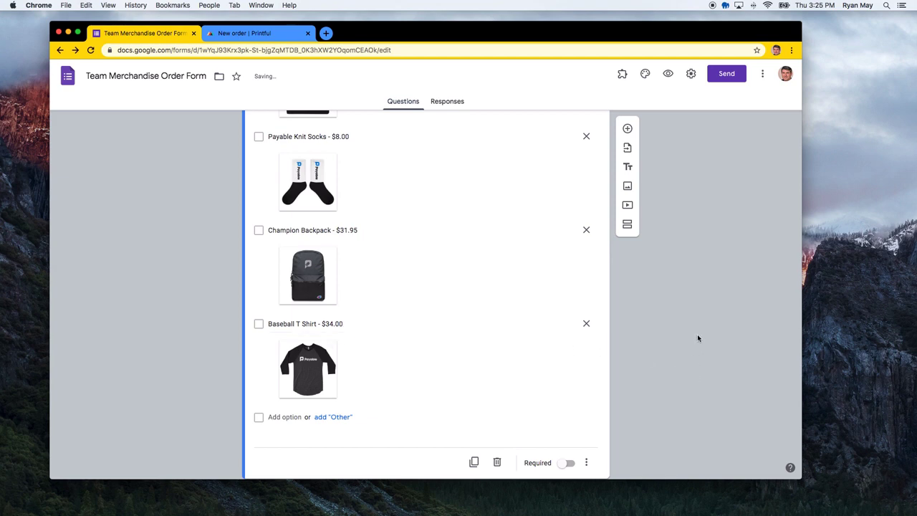
{"action": "scroll", "coordinate": [700, 321], "scroll_direction": "up", "scroll_amount": 8}
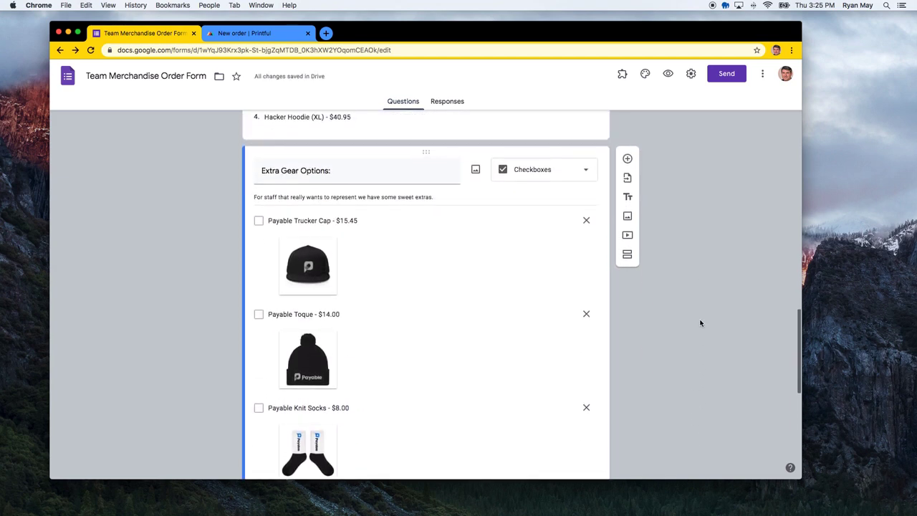
{"action": "scroll", "coordinate": [699, 322], "scroll_direction": "down", "scroll_amount": 12}
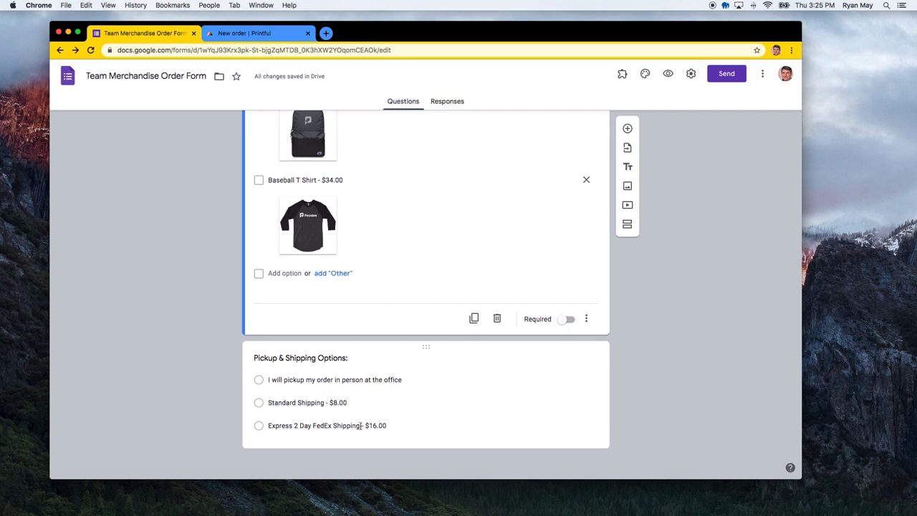
{"action": "scroll", "coordinate": [380, 380], "scroll_direction": "up", "scroll_amount": 20}
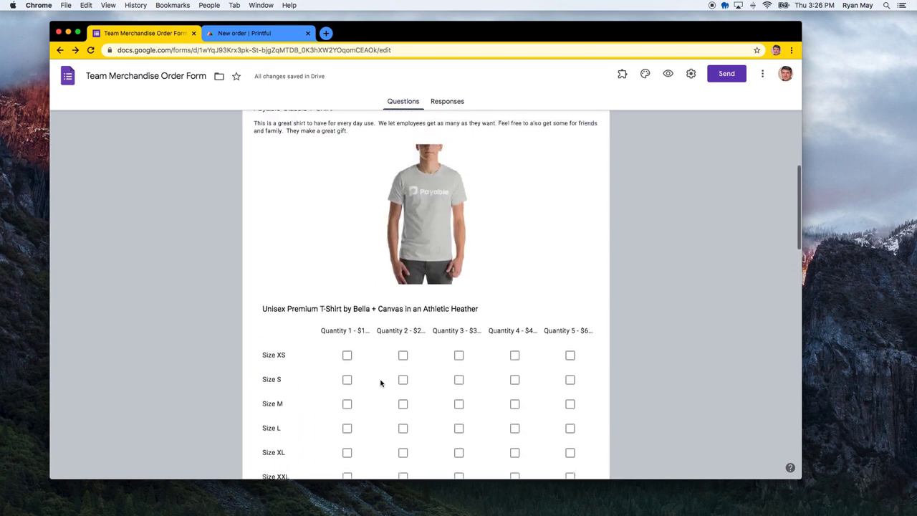
{"action": "scroll", "coordinate": [379, 380], "scroll_direction": "up", "scroll_amount": 10}
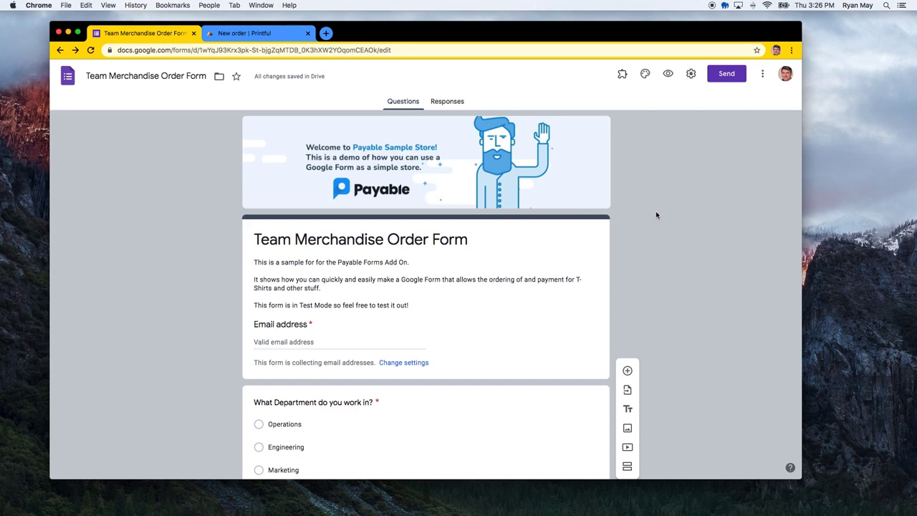
{"action": "scroll", "coordinate": [420, 370], "scroll_direction": "down", "scroll_amount": 15}
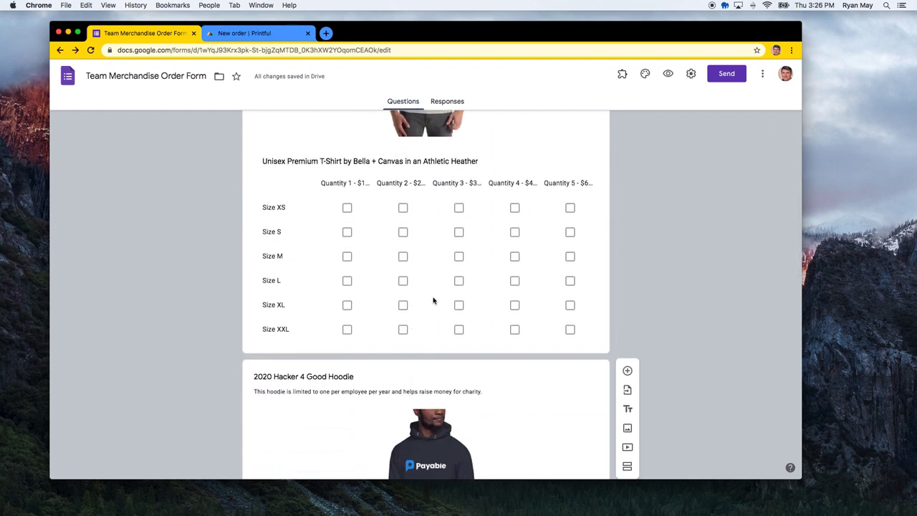
{"action": "scroll", "coordinate": [401, 343], "scroll_direction": "down", "scroll_amount": 4}
{"action": "scroll", "coordinate": [400, 342], "scroll_direction": "down", "scroll_amount": 1}
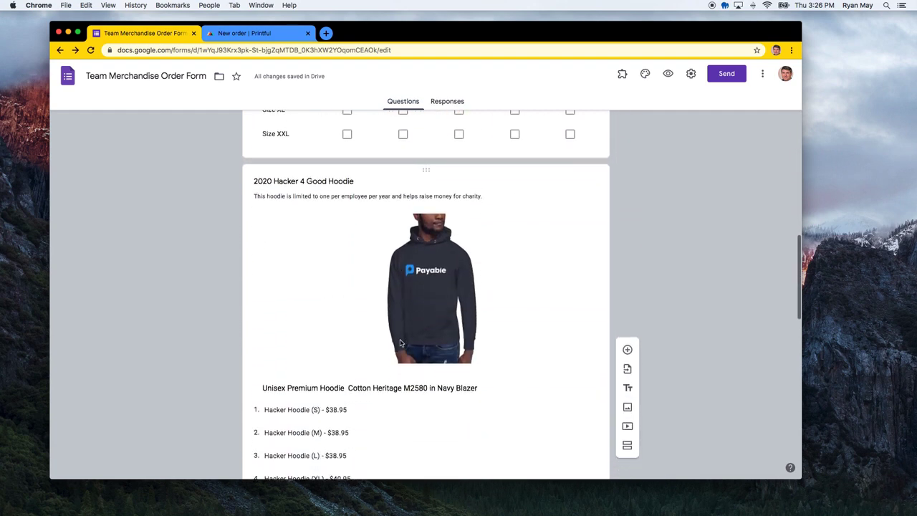
{"action": "scroll", "coordinate": [401, 343], "scroll_direction": "down", "scroll_amount": 1}
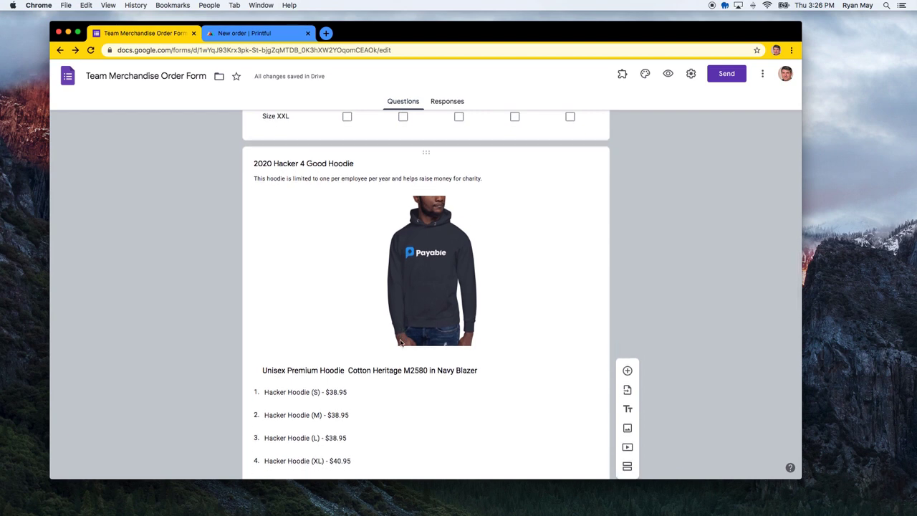
{"action": "scroll", "coordinate": [403, 305], "scroll_direction": "up", "scroll_amount": 20}
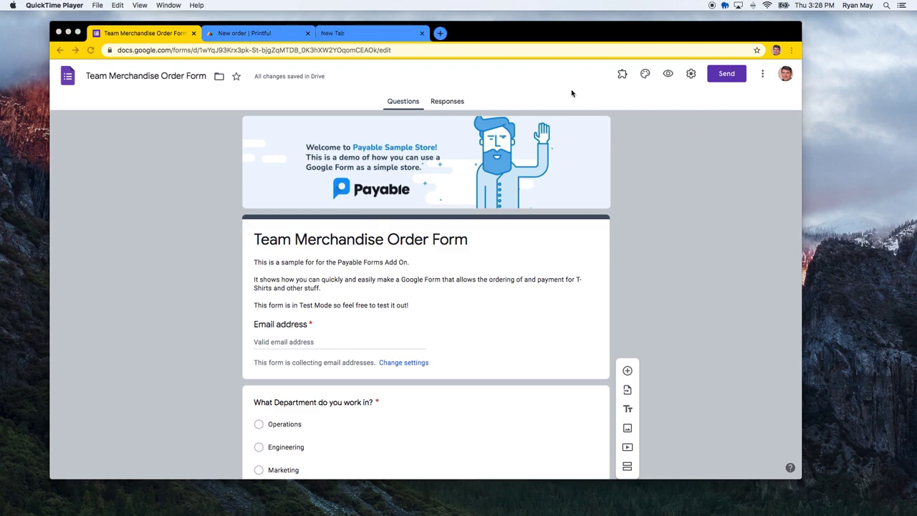
{"action": "left_click", "coordinate": [405, 37]}
Reach the Google Workspace Marketplace site through a web search
{"action": "left_click", "coordinate": [364, 50]}
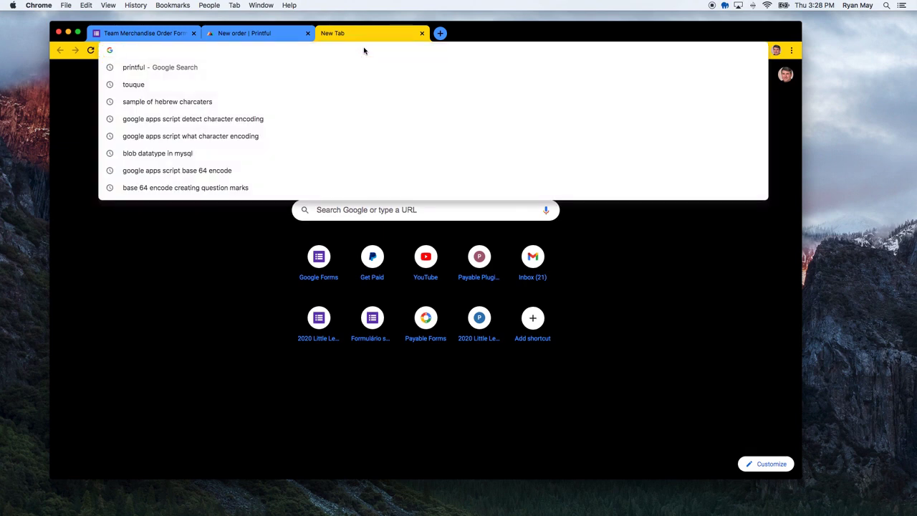
{"action": "type", "text": "google wor"}
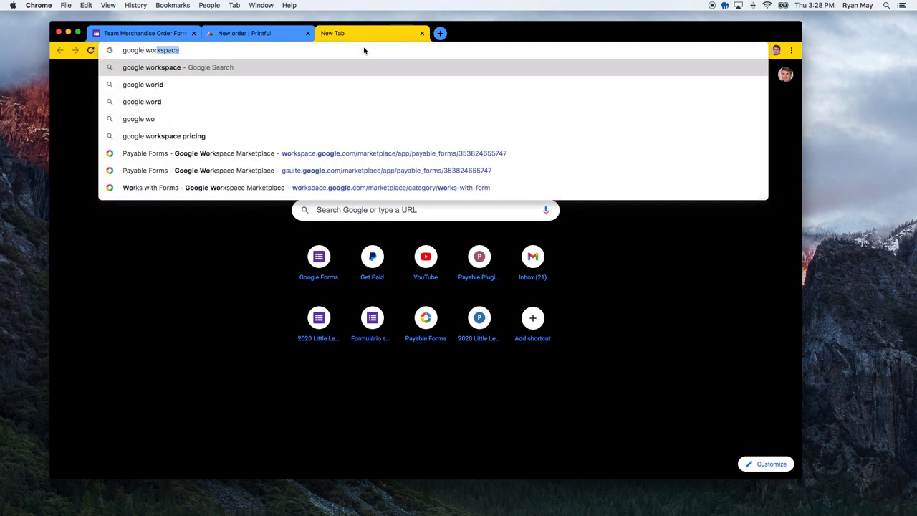
{"action": "type", "text": "kspace marketplac"}
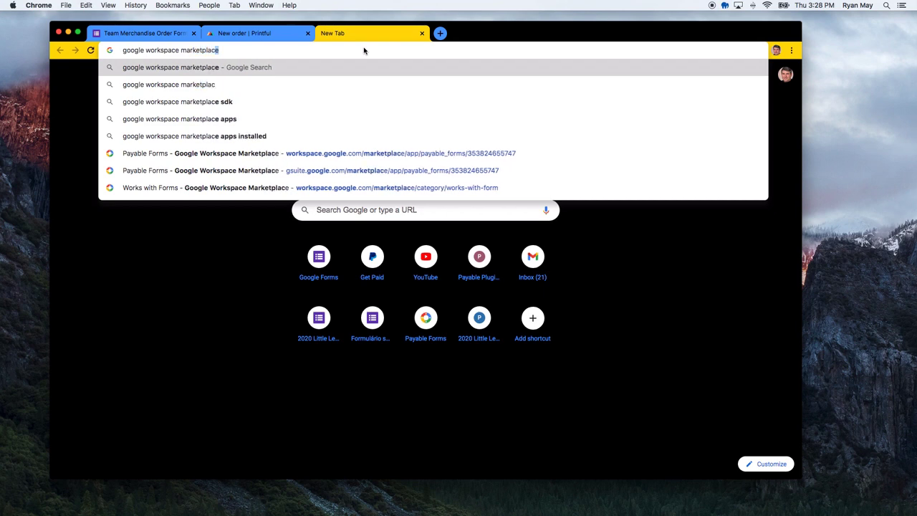
{"action": "key", "text": "Return"}
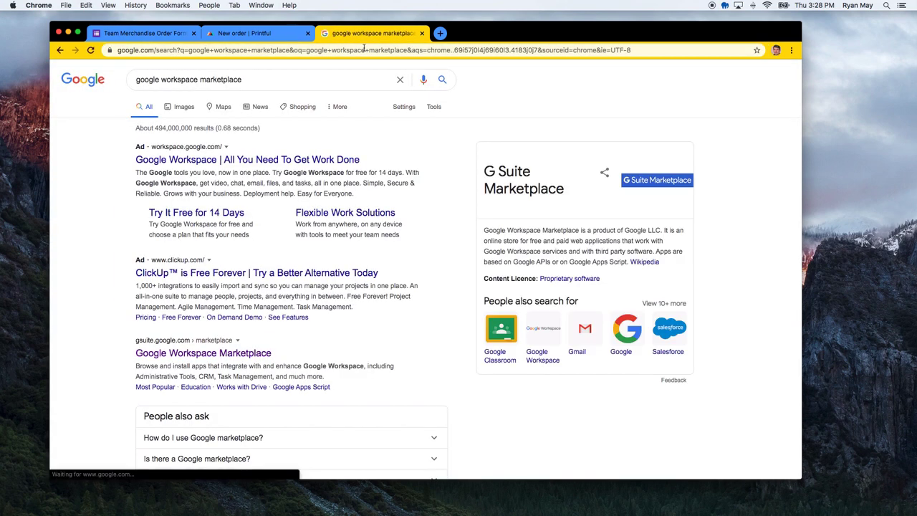
{"action": "left_click", "coordinate": [205, 354]}
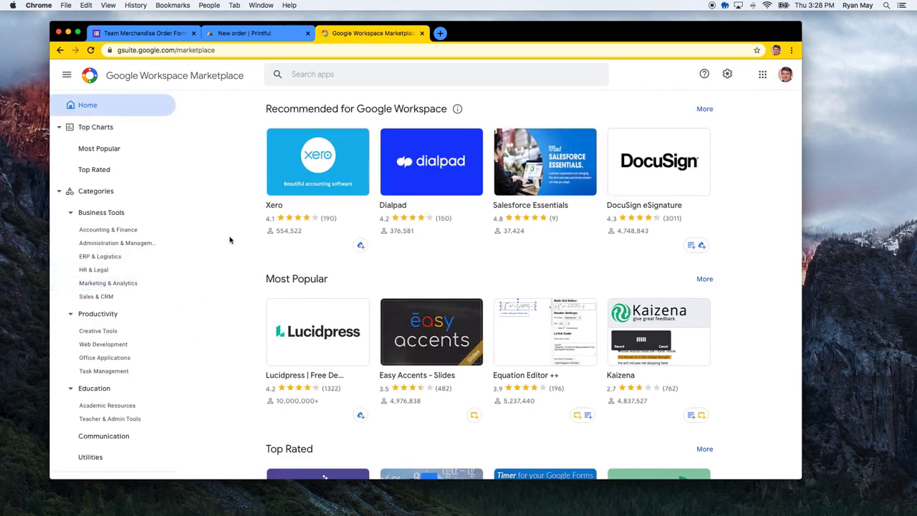
Search the Marketplace for 'payable' to get Payable Forms, then return to the order form tab
{"action": "left_click", "coordinate": [306, 79]}
{"action": "type", "text": "payable forms"}
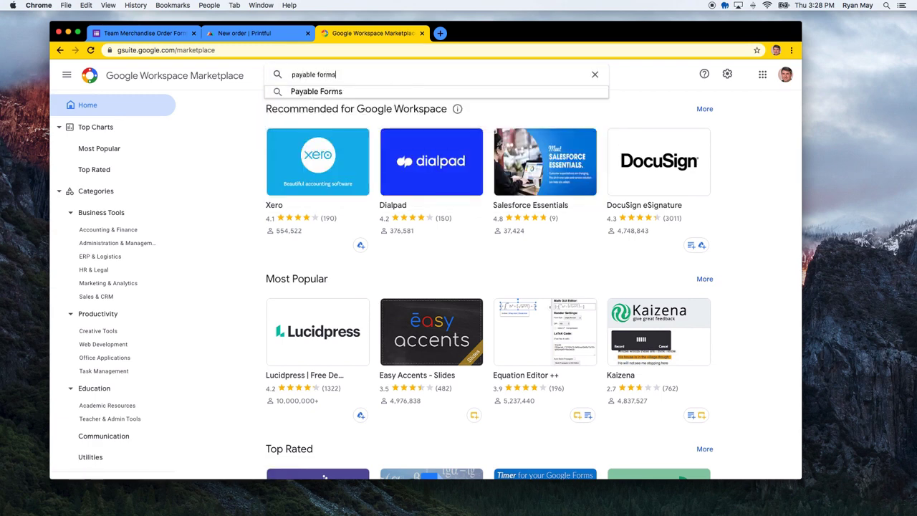
{"action": "key", "text": "Return"}
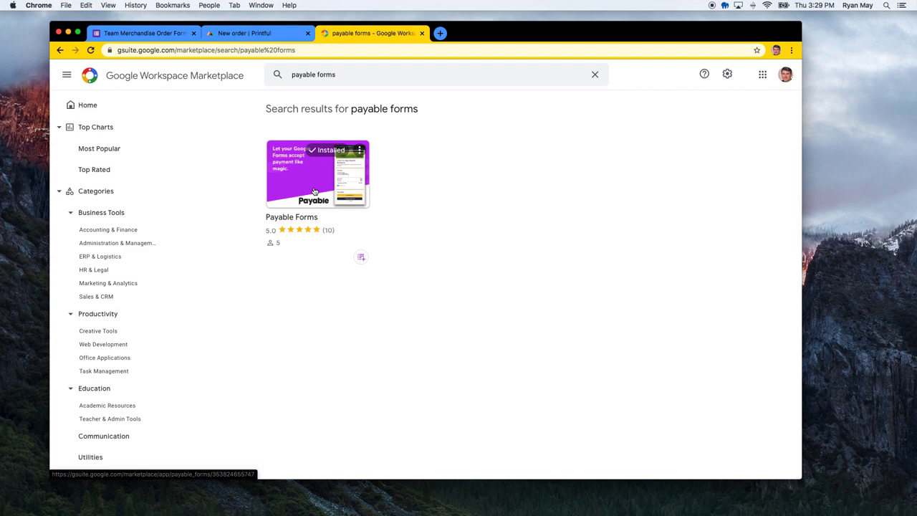
{"action": "left_click", "coordinate": [245, 34]}
Launch Payable Forms' Make this Form Payable and tick Auto-Configure Form and Sheet
{"action": "left_click", "coordinate": [136, 33]}
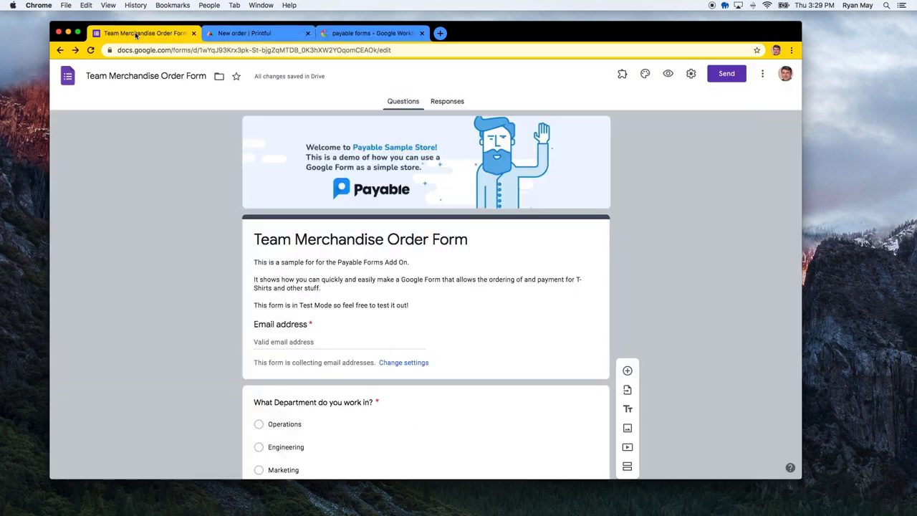
{"action": "left_click", "coordinate": [621, 74]}
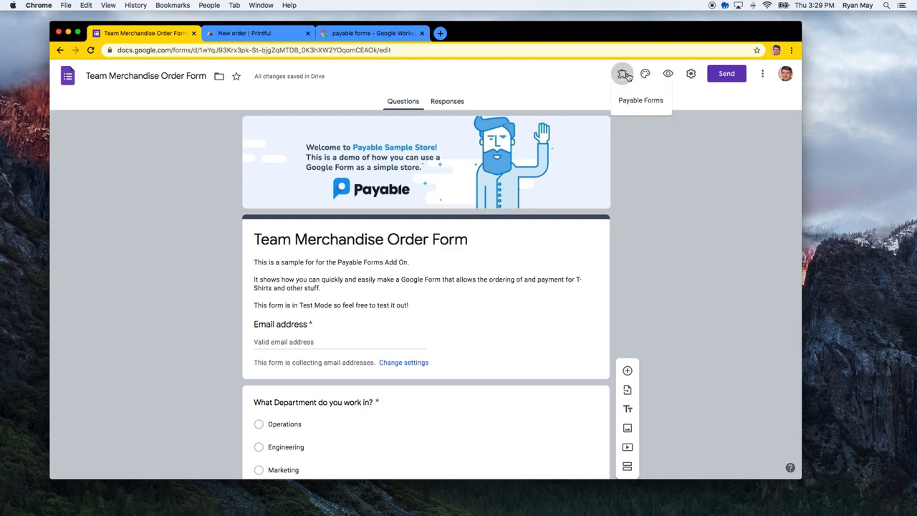
{"action": "left_click", "coordinate": [643, 103]}
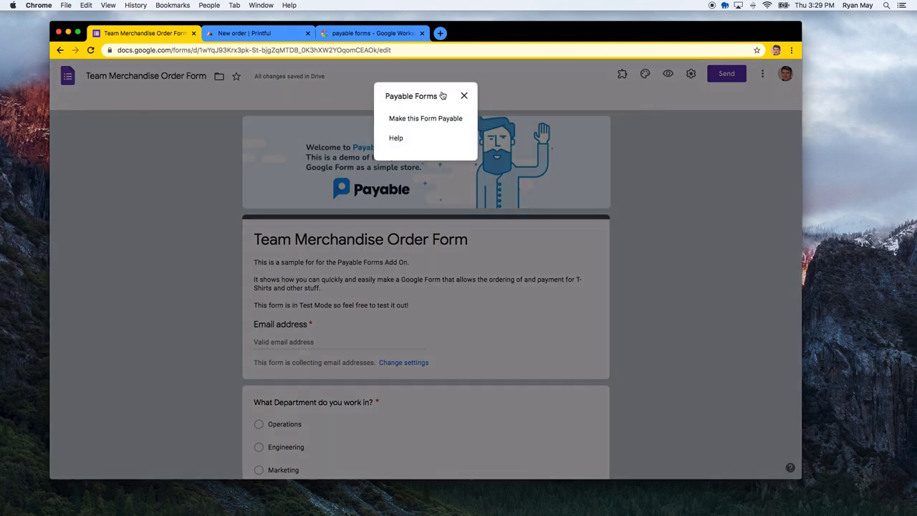
{"action": "left_click", "coordinate": [434, 120]}
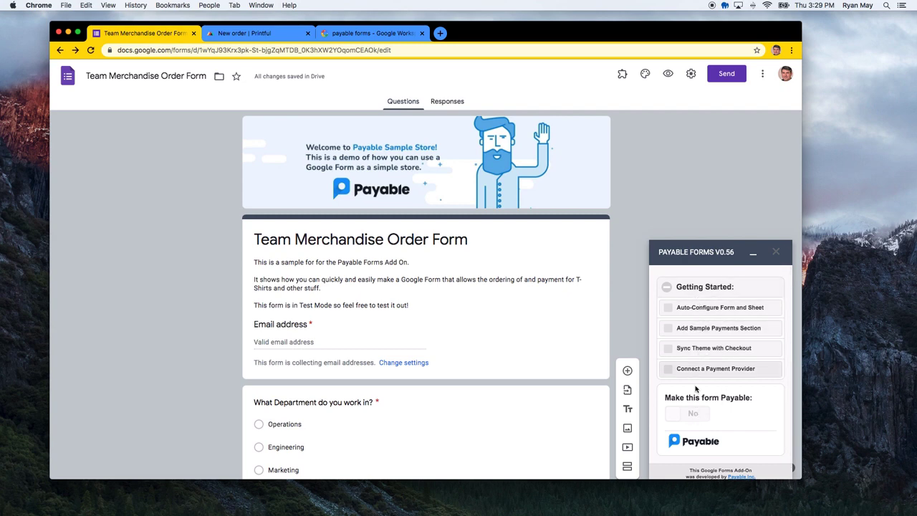
{"action": "left_click", "coordinate": [700, 312]}
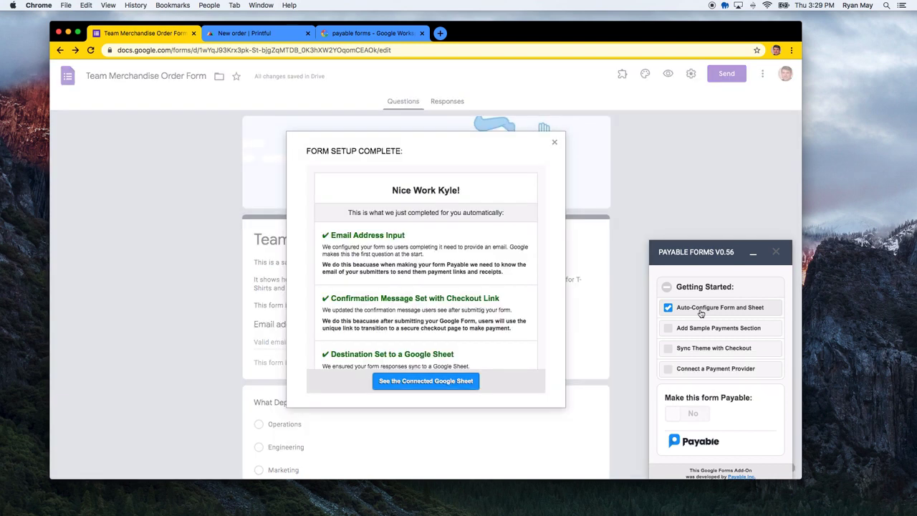
Read the Form Setup Complete summary and open the connected responses Google Sheet
{"action": "scroll", "coordinate": [387, 285], "scroll_direction": "down", "scroll_amount": 2}
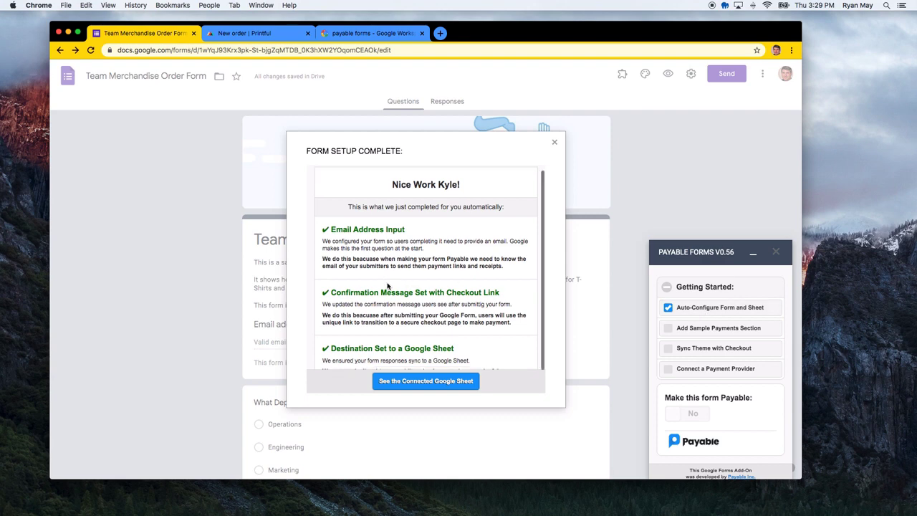
{"action": "scroll", "coordinate": [419, 297], "scroll_direction": "down", "scroll_amount": 1}
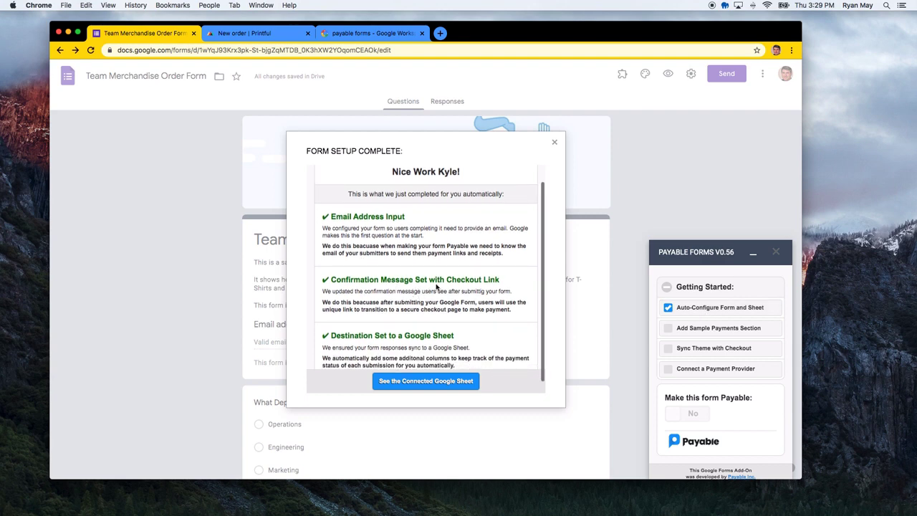
{"action": "scroll", "coordinate": [446, 289], "scroll_direction": "down", "scroll_amount": 2}
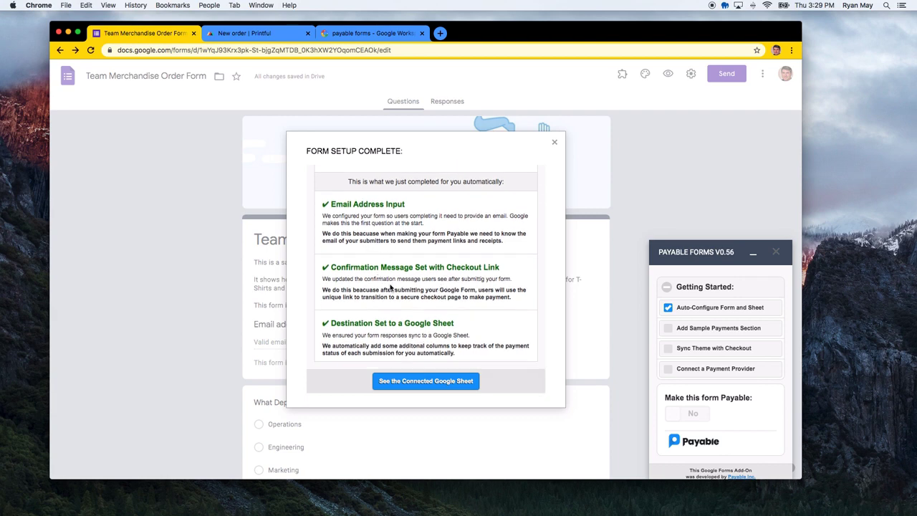
{"action": "left_click", "coordinate": [417, 383]}
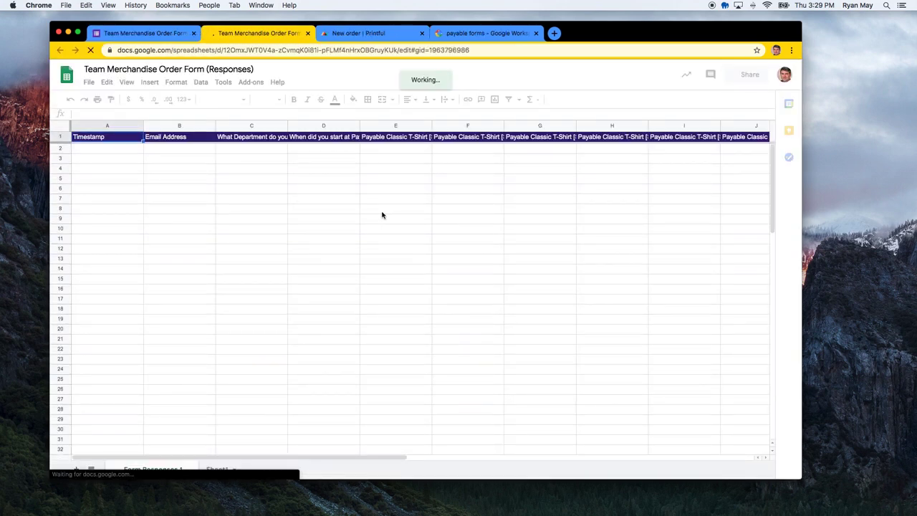
Scroll the Form Responses 1 sheet right to reveal the Payable columns
{"action": "left_click", "coordinate": [146, 33]}
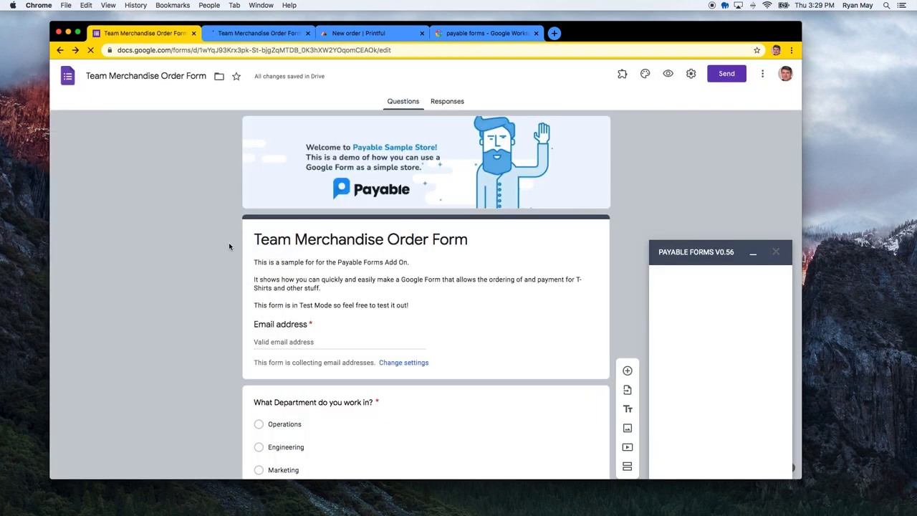
{"action": "left_click", "coordinate": [234, 33]}
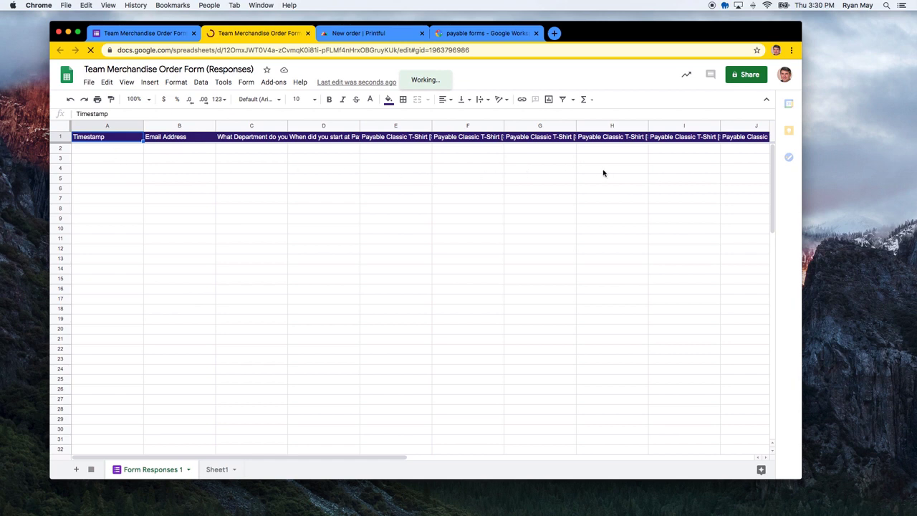
{"action": "scroll", "coordinate": [371, 443], "scroll_direction": "right", "scroll_amount": 4}
{"action": "left_click_drag", "start_coordinate": [395, 449], "coordinate": [609, 429]}
{"action": "left_click_drag", "start_coordinate": [534, 458], "coordinate": [739, 457]}
Review the Payable Order ID, Total, Status, Payment Method, Transaction ID and Last Updated columns
{"action": "left_click", "coordinate": [470, 298]}
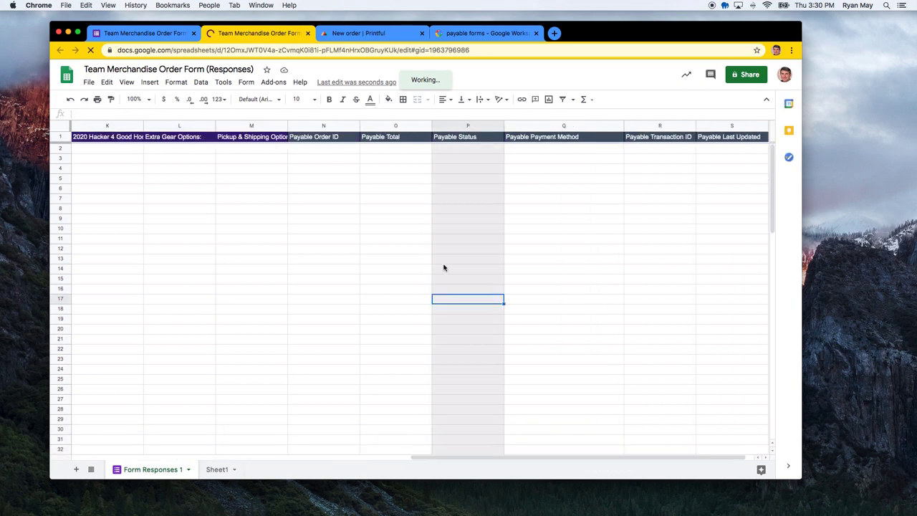
{"action": "left_click", "coordinate": [318, 160]}
{"action": "left_click", "coordinate": [393, 177]}
{"action": "left_click", "coordinate": [460, 181]}
{"action": "left_click", "coordinate": [569, 184]}
{"action": "left_click", "coordinate": [638, 182]}
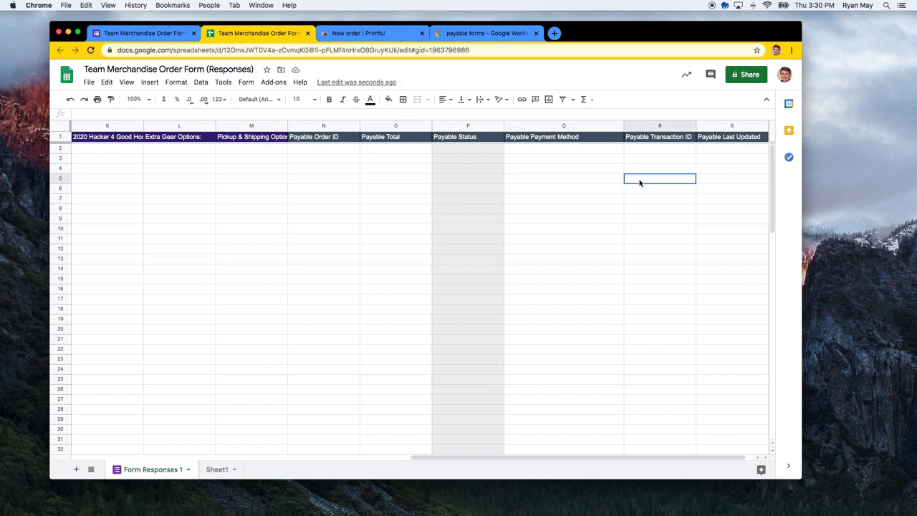
{"action": "left_click", "coordinate": [698, 171]}
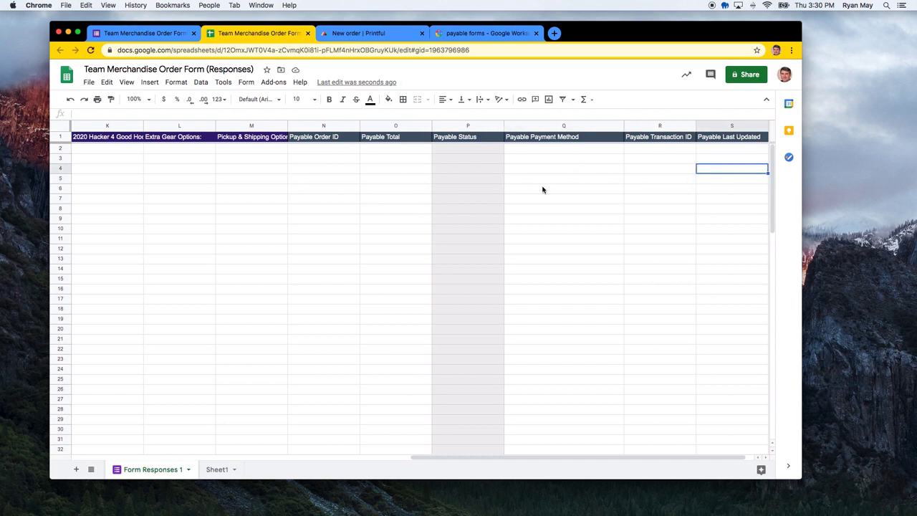
{"action": "left_click", "coordinate": [160, 34]}
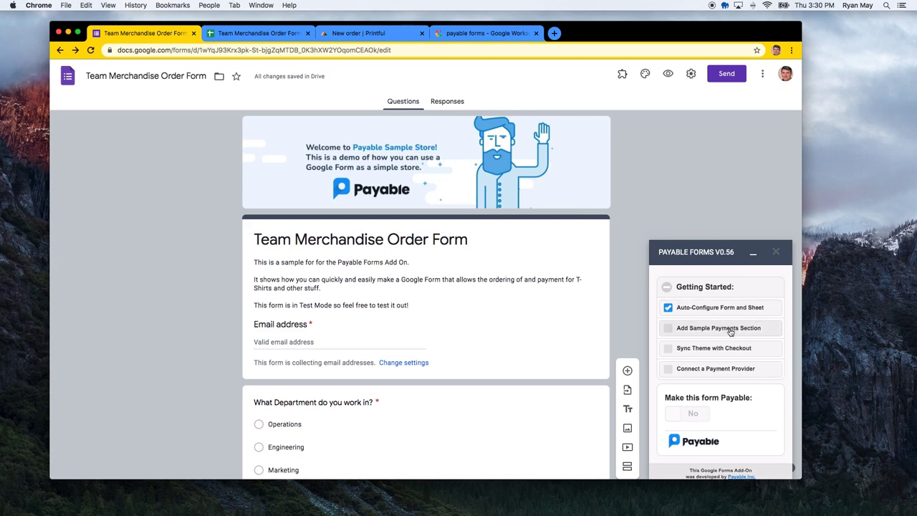
Enable Sync Theme with Checkout and preview the checkout page's $403.70 CAD sample order
{"action": "scroll", "coordinate": [329, 344], "scroll_direction": "down", "scroll_amount": 10}
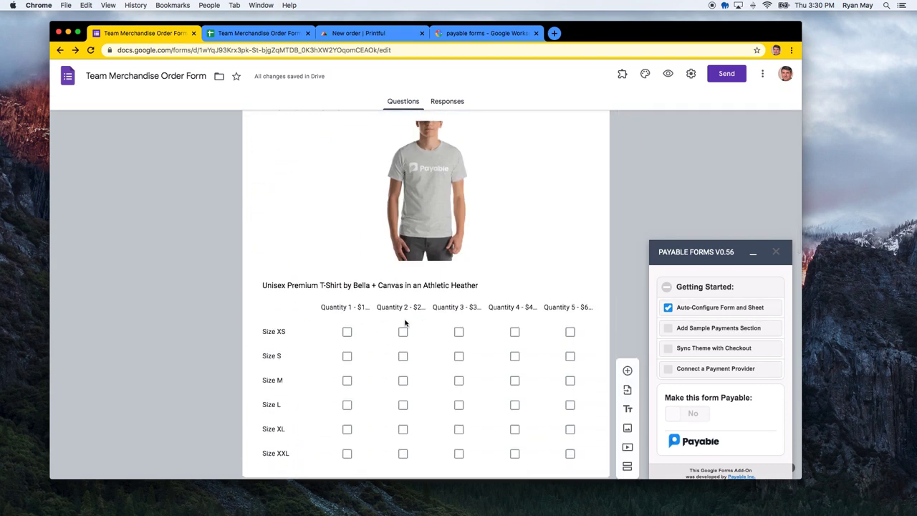
{"action": "scroll", "coordinate": [411, 286], "scroll_direction": "up", "scroll_amount": 10}
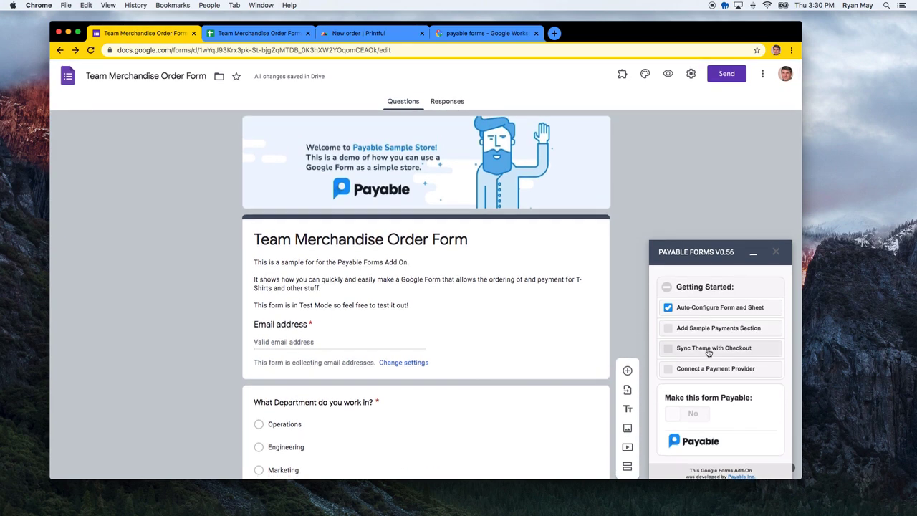
{"action": "left_click", "coordinate": [708, 349]}
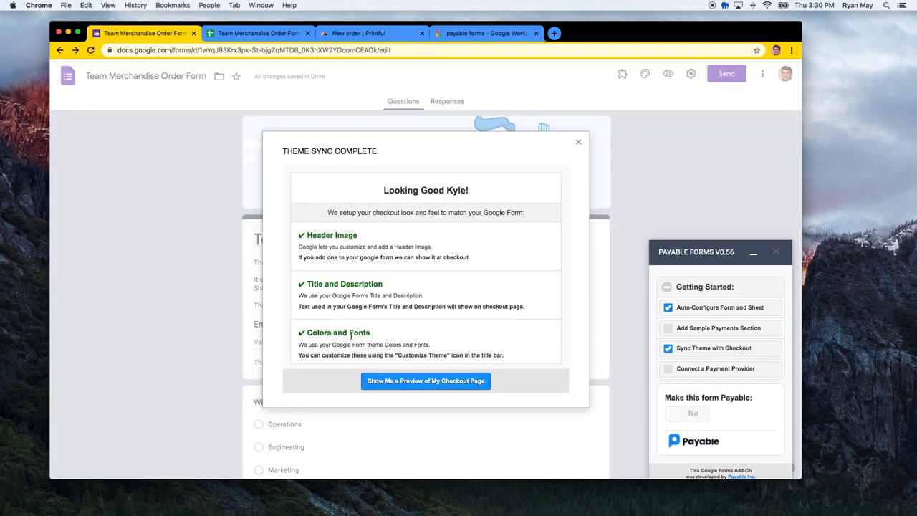
{"action": "left_click", "coordinate": [409, 386]}
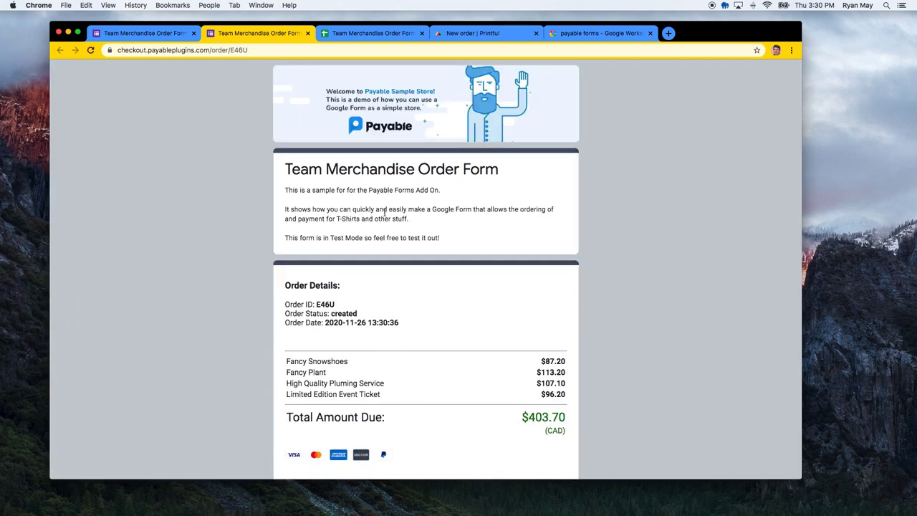
Review the sandbox checkout preview's four-item order totalling $403.70 CAD, then close it
{"action": "scroll", "coordinate": [385, 213], "scroll_direction": "down", "scroll_amount": 1}
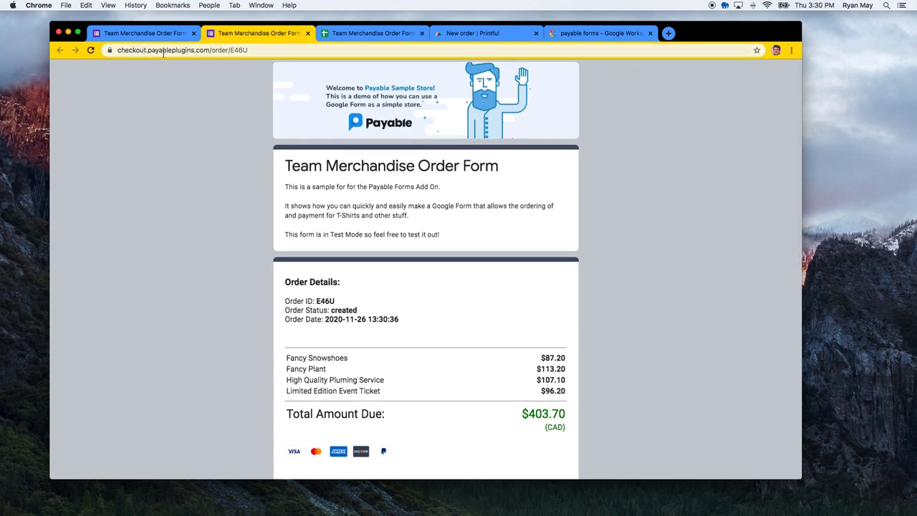
{"action": "scroll", "coordinate": [312, 244], "scroll_direction": "down", "scroll_amount": 3}
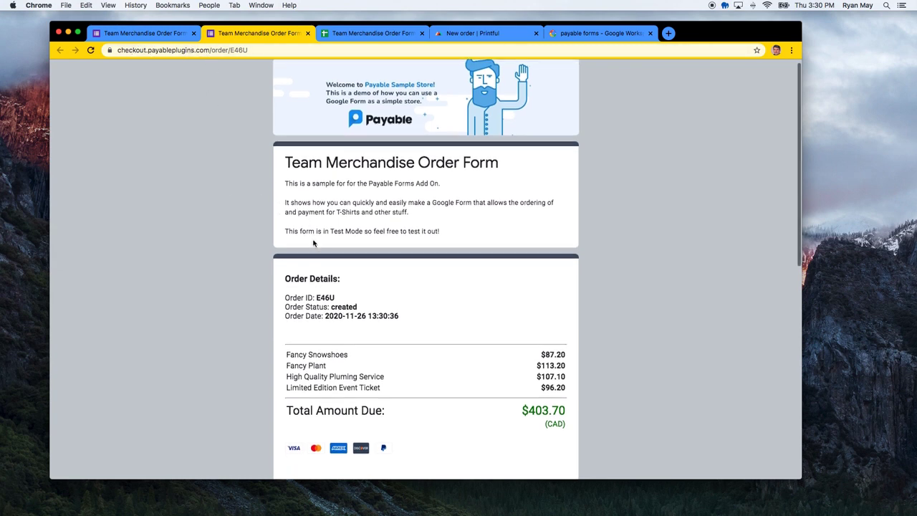
{"action": "scroll", "coordinate": [355, 236], "scroll_direction": "down", "scroll_amount": 10}
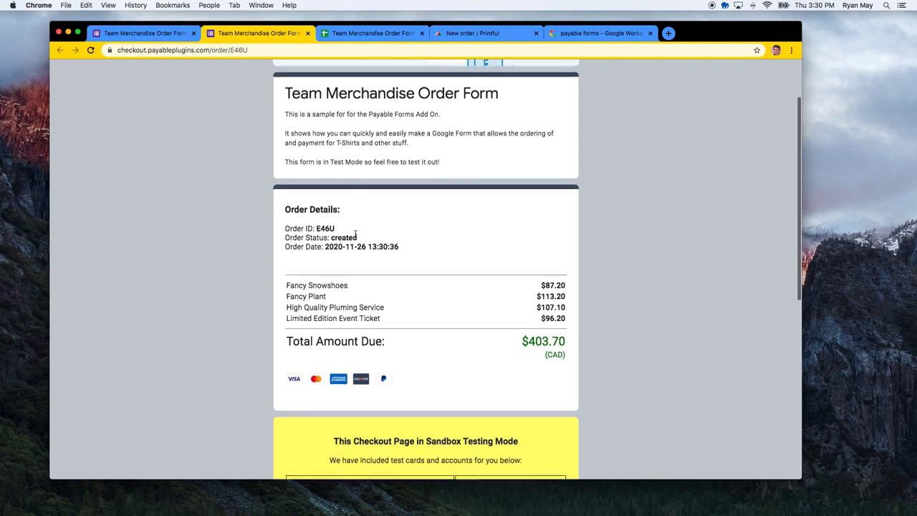
{"action": "scroll", "coordinate": [356, 236], "scroll_direction": "up", "scroll_amount": 10}
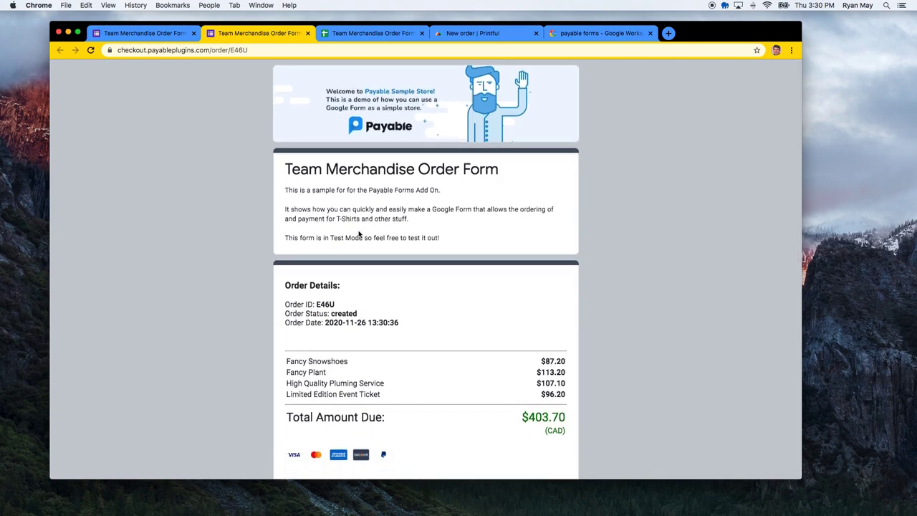
{"action": "scroll", "coordinate": [463, 233], "scroll_direction": "down", "scroll_amount": 2}
{"action": "scroll", "coordinate": [463, 233], "scroll_direction": "up", "scroll_amount": 2}
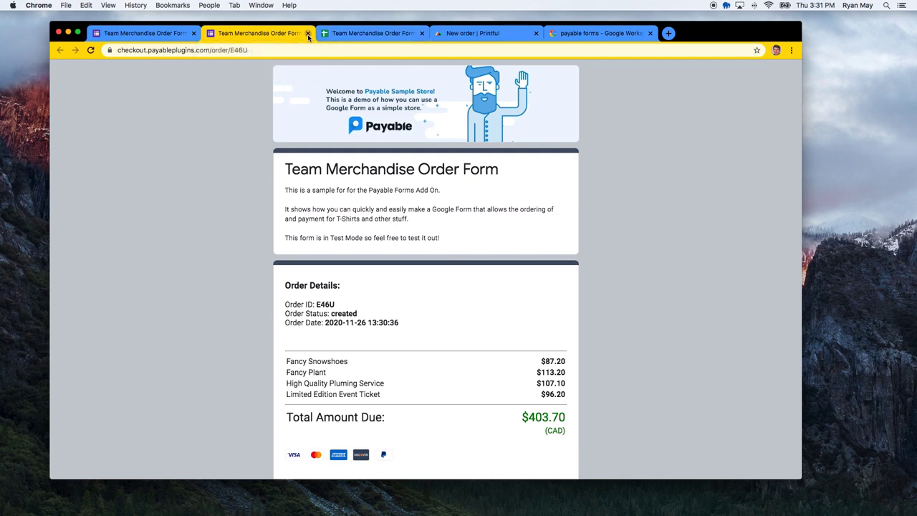
{"action": "left_click", "coordinate": [308, 34]}
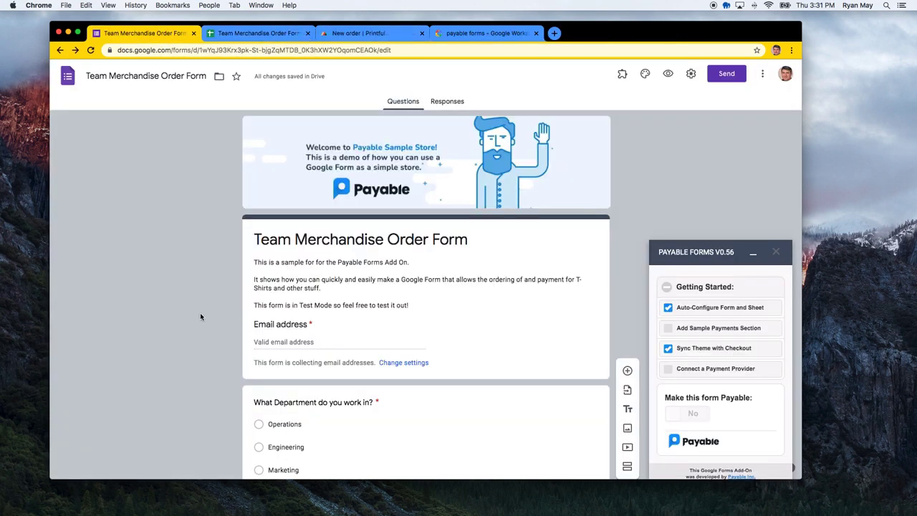
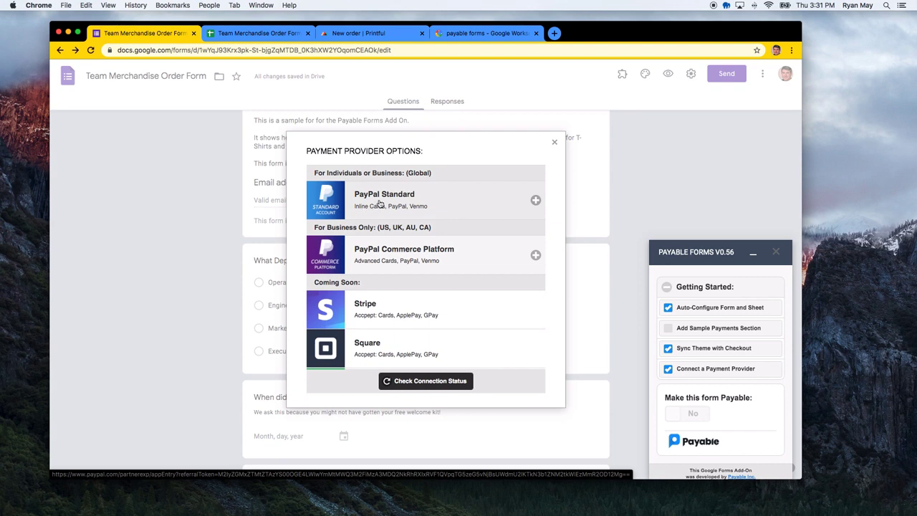
Start PayPal Standard setup, enter the account email and log in to PayPal
{"action": "left_click", "coordinate": [379, 204]}
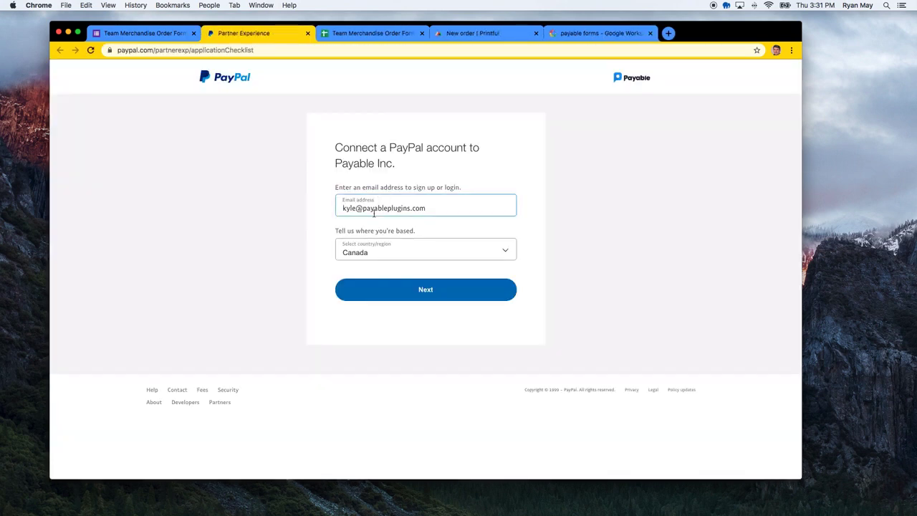
{"action": "triple_click", "coordinate": [373, 210]}
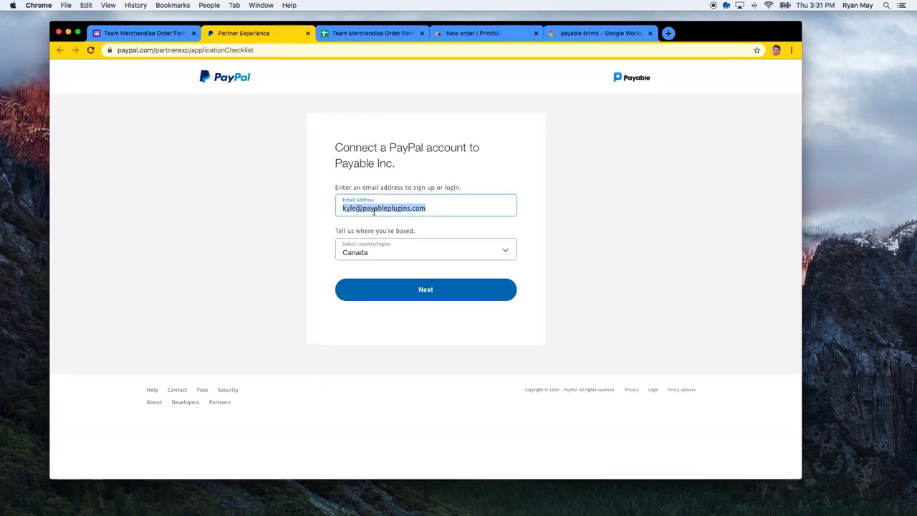
{"action": "type", "text": "pa"}
{"action": "key", "text": "Down"}
{"action": "key", "text": "Return"}
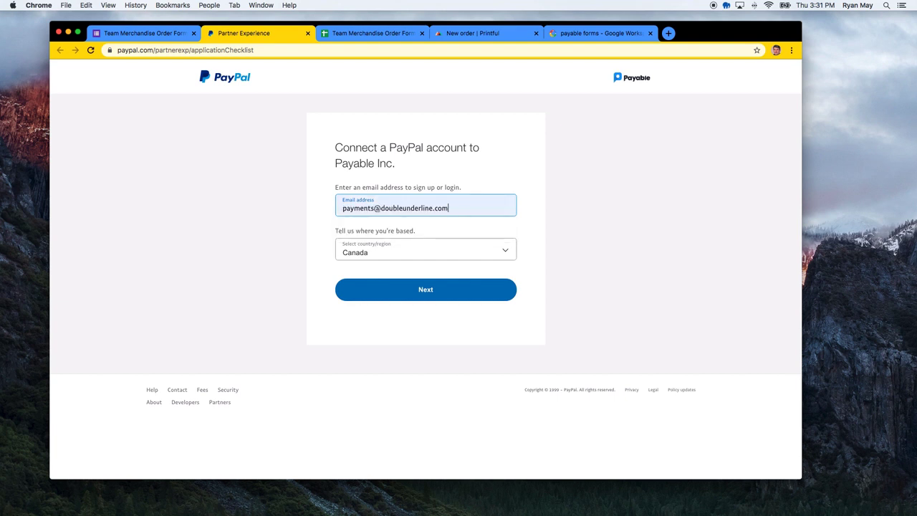
{"action": "left_click", "coordinate": [389, 286]}
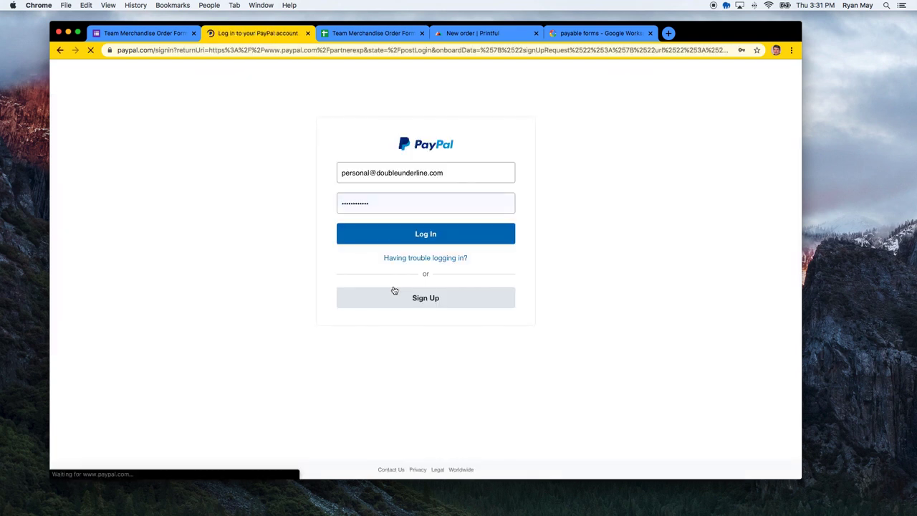
{"action": "left_click", "coordinate": [394, 233]}
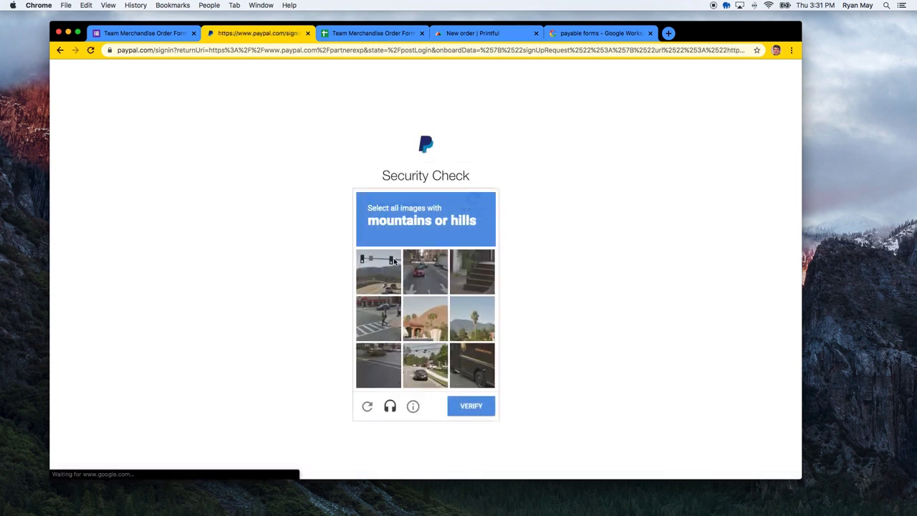
Pass the image security check, choose personal use, and close the setup confirmation
{"action": "left_click", "coordinate": [432, 338]}
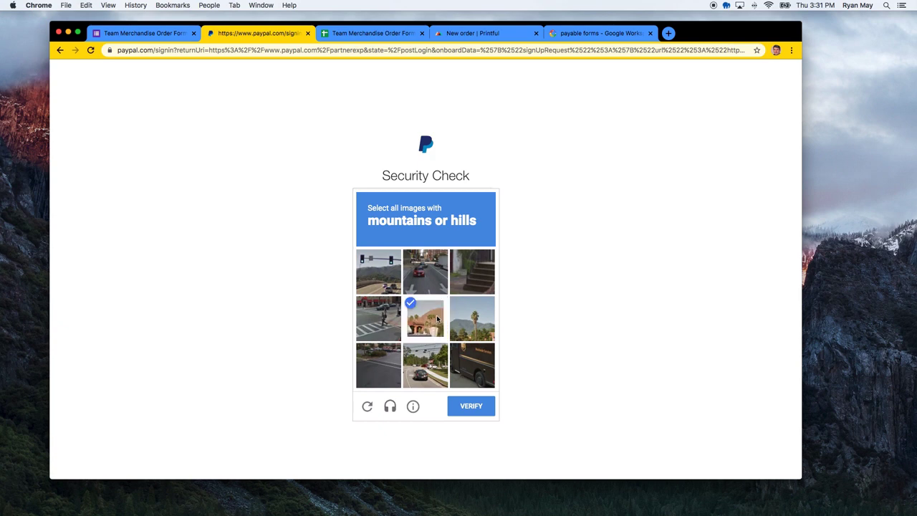
{"action": "left_click", "coordinate": [473, 321]}
{"action": "left_click", "coordinate": [373, 282]}
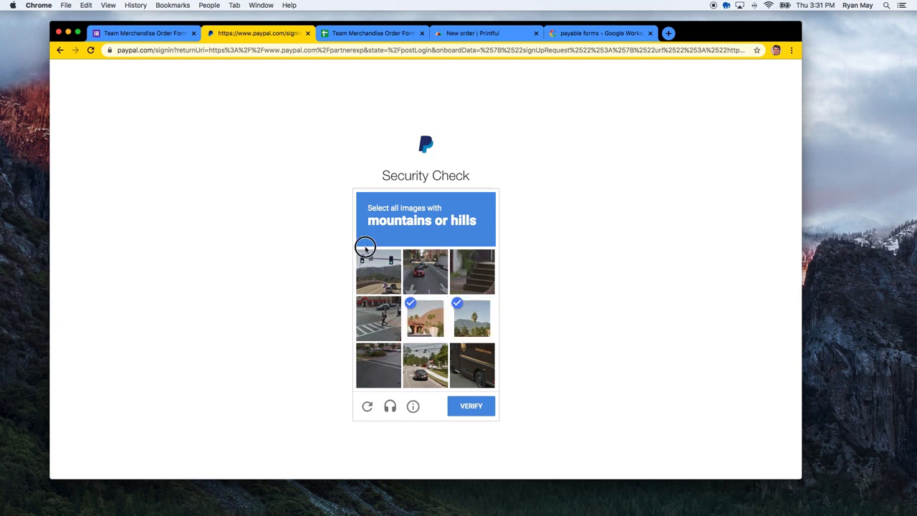
{"action": "left_click", "coordinate": [471, 407]}
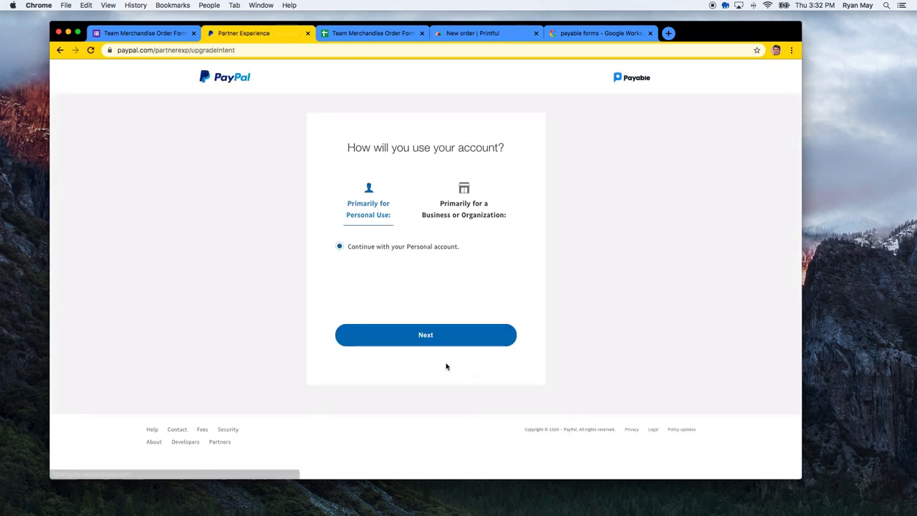
{"action": "left_click", "coordinate": [443, 343]}
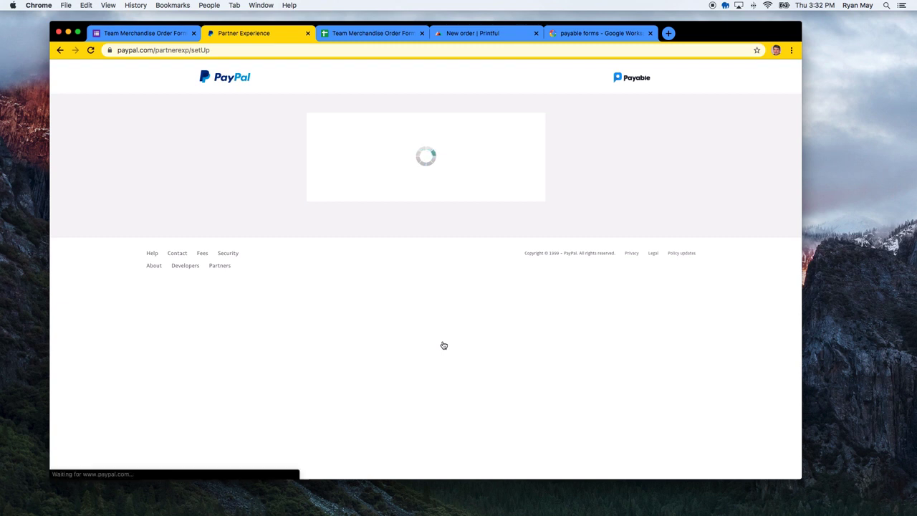
{"action": "left_click", "coordinate": [425, 284]}
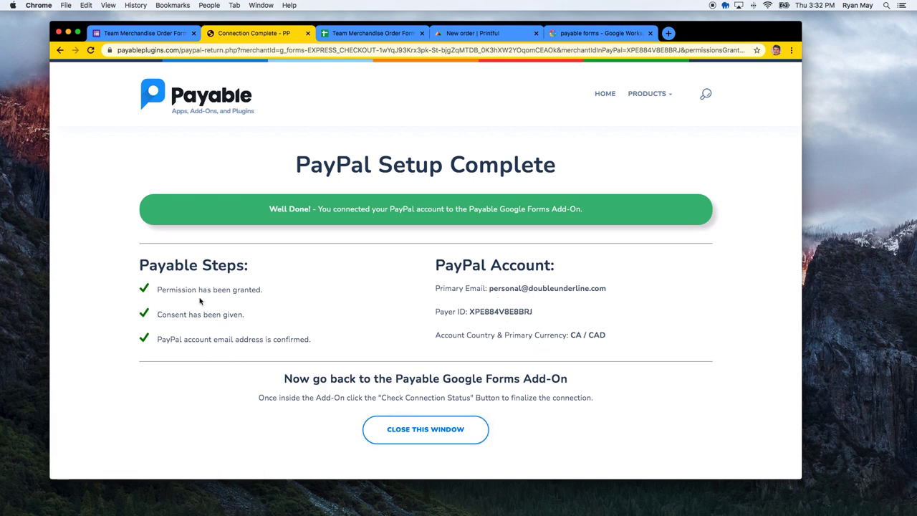
{"action": "left_click", "coordinate": [428, 434]}
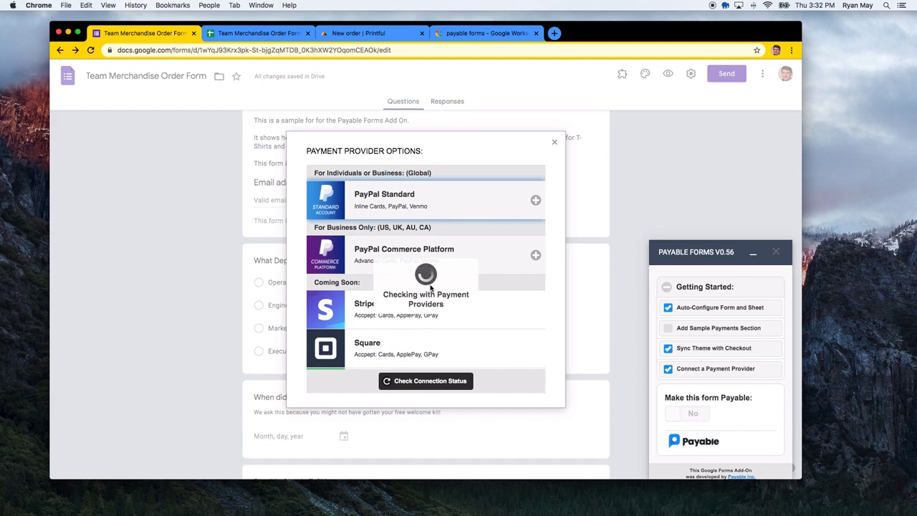
Close the provider options, set Make this form Payable to Yes, and open the live test form
{"action": "left_click", "coordinate": [554, 142]}
{"action": "scroll", "coordinate": [716, 358], "scroll_direction": "down", "scroll_amount": 1}
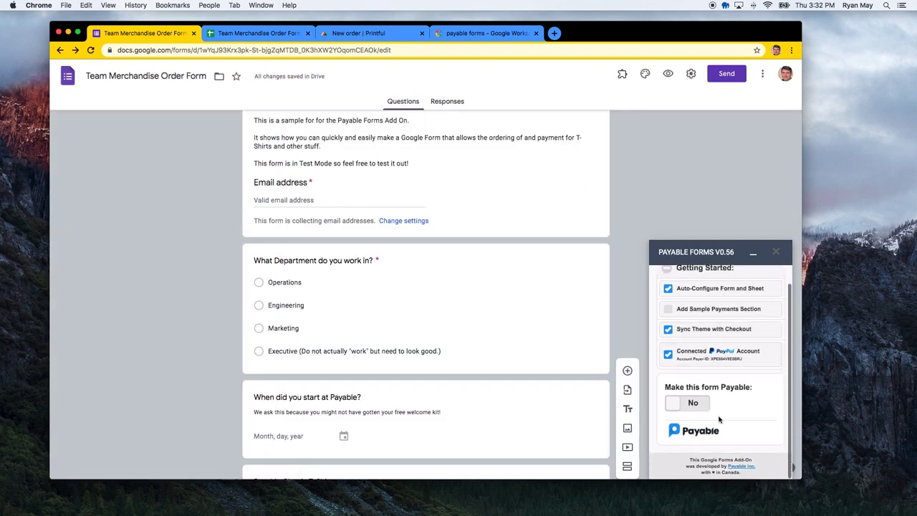
{"action": "left_click", "coordinate": [691, 403]}
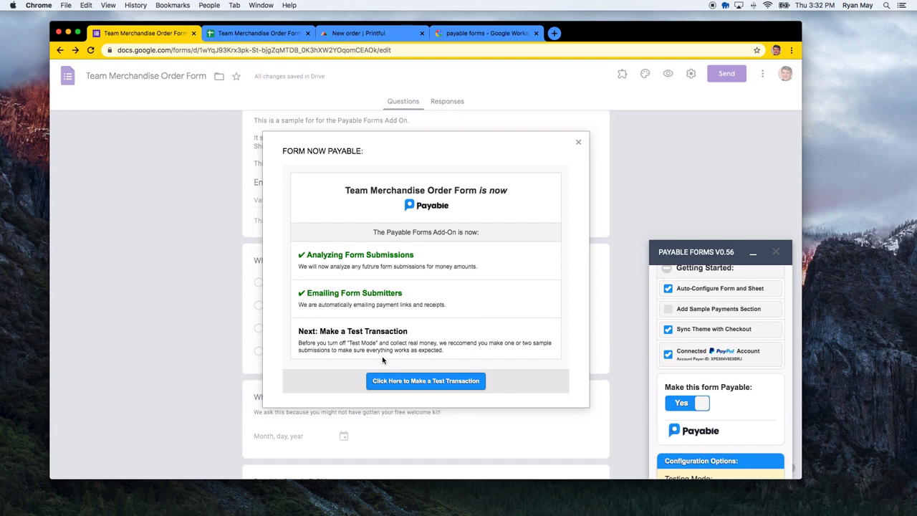
{"action": "scroll", "coordinate": [727, 382], "scroll_direction": "down", "scroll_amount": 3}
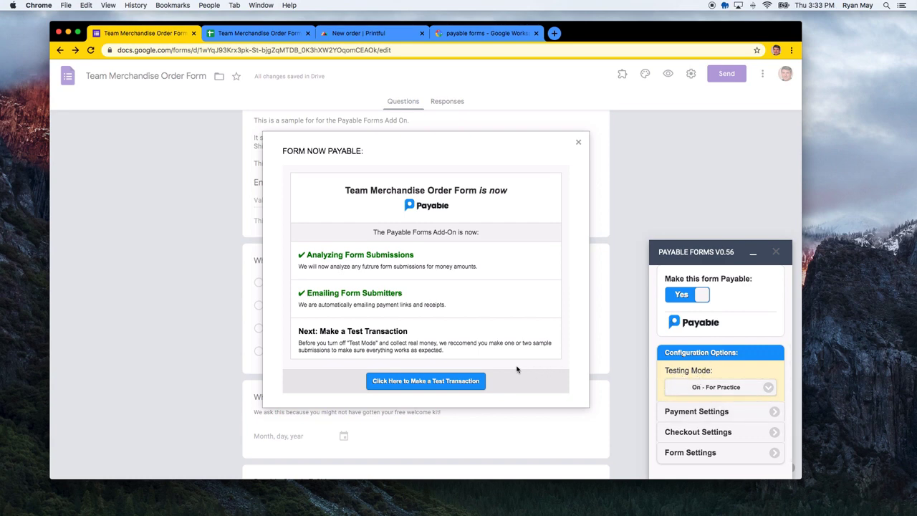
{"action": "left_click", "coordinate": [425, 381]}
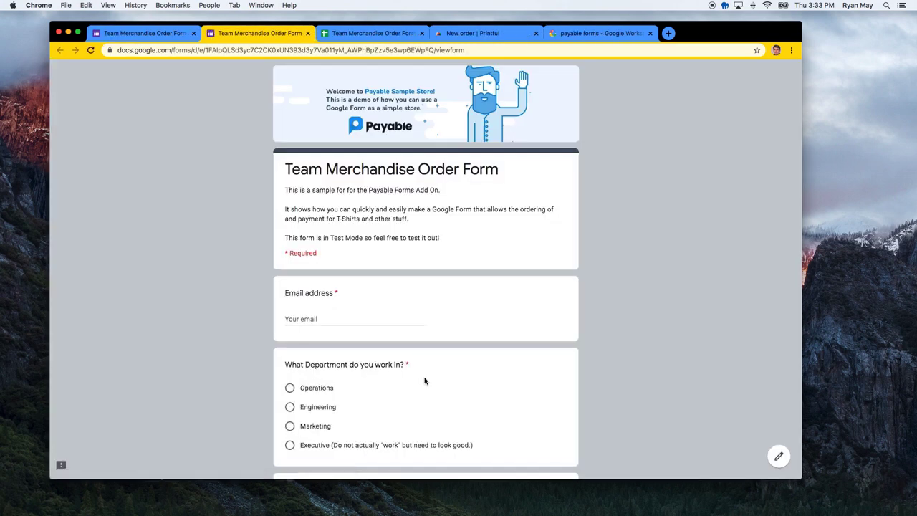
Enter the test email, choose Engineering as department, and set start date November 1, 2020
{"action": "scroll", "coordinate": [425, 311], "scroll_direction": "down", "scroll_amount": 1}
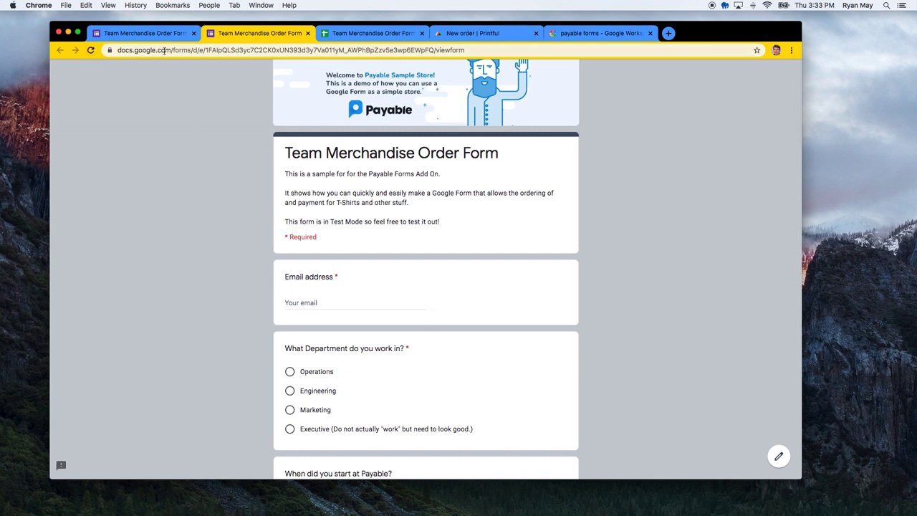
{"action": "scroll", "coordinate": [233, 215], "scroll_direction": "down", "scroll_amount": 1}
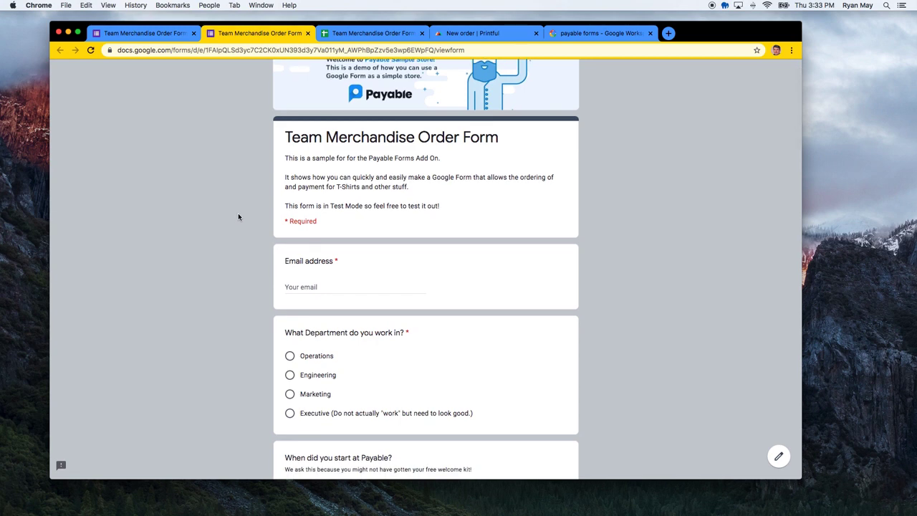
{"action": "scroll", "coordinate": [244, 222], "scroll_direction": "down", "scroll_amount": 2}
{"action": "left_click", "coordinate": [303, 254]}
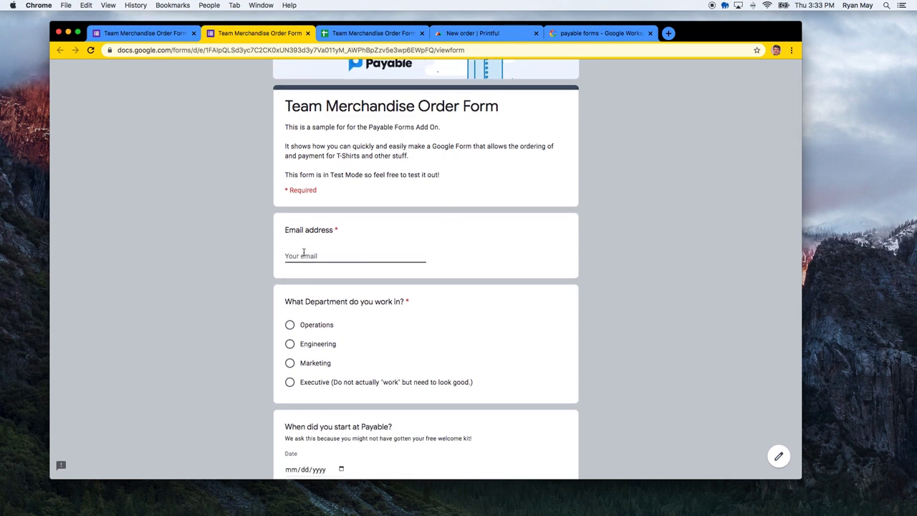
{"action": "scroll", "coordinate": [330, 301], "scroll_direction": "down", "scroll_amount": 2}
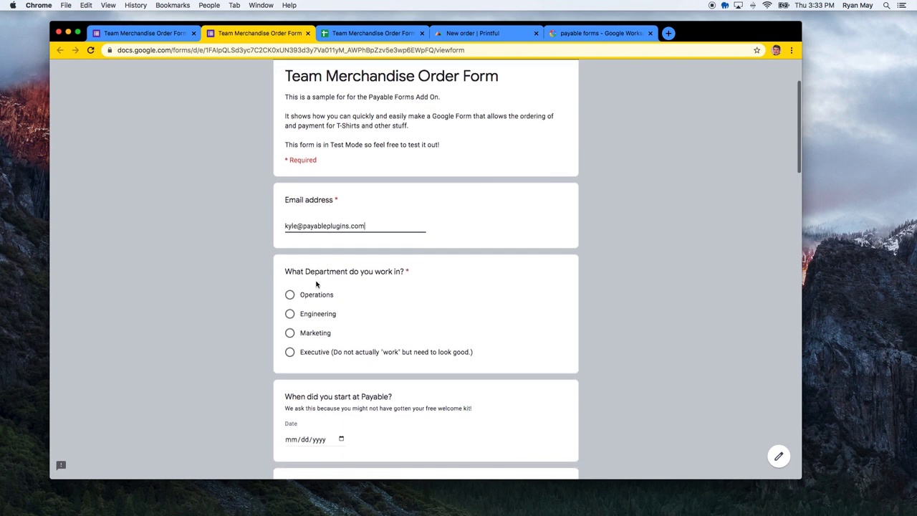
{"action": "left_click", "coordinate": [331, 308]}
{"action": "scroll", "coordinate": [342, 312], "scroll_direction": "down", "scroll_amount": 1}
{"action": "scroll", "coordinate": [343, 311], "scroll_direction": "down", "scroll_amount": 3}
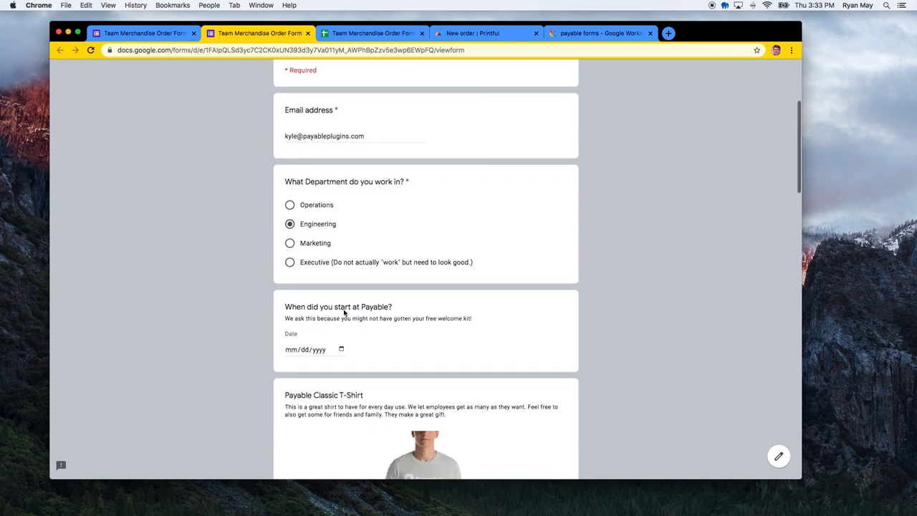
{"action": "left_click", "coordinate": [342, 296]}
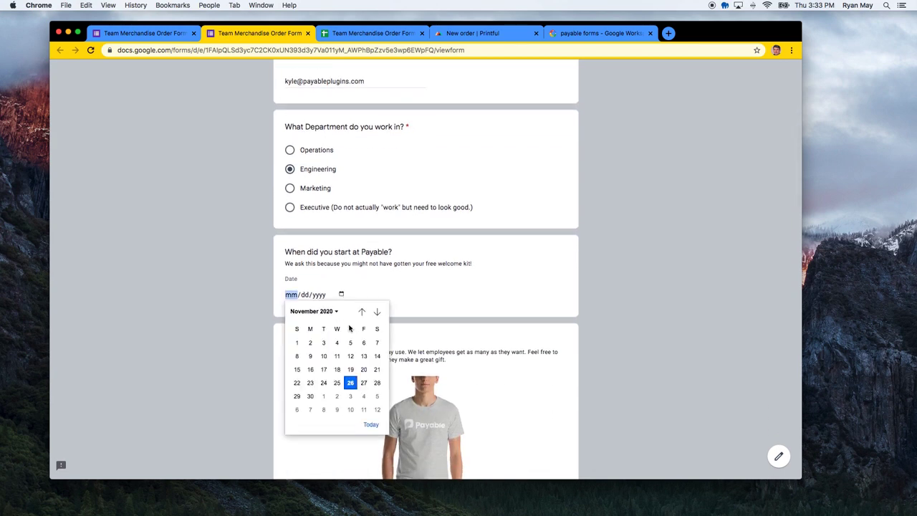
{"action": "left_click", "coordinate": [298, 343]}
{"action": "left_click", "coordinate": [457, 303]}
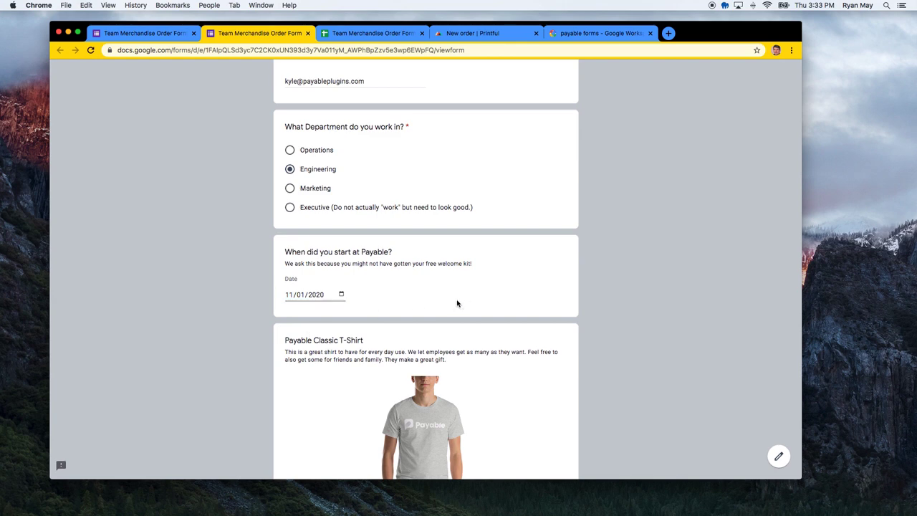
Order Classic T-shirts: Size M quantity 3, Size XL quantity 1, Size S quantity 1
{"action": "scroll", "coordinate": [457, 302], "scroll_direction": "down", "scroll_amount": 5}
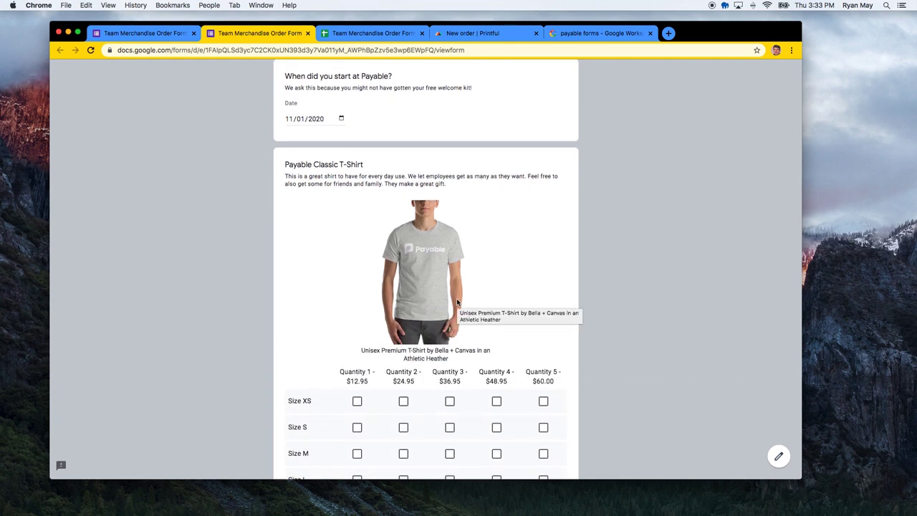
{"action": "scroll", "coordinate": [457, 302], "scroll_direction": "down", "scroll_amount": 3}
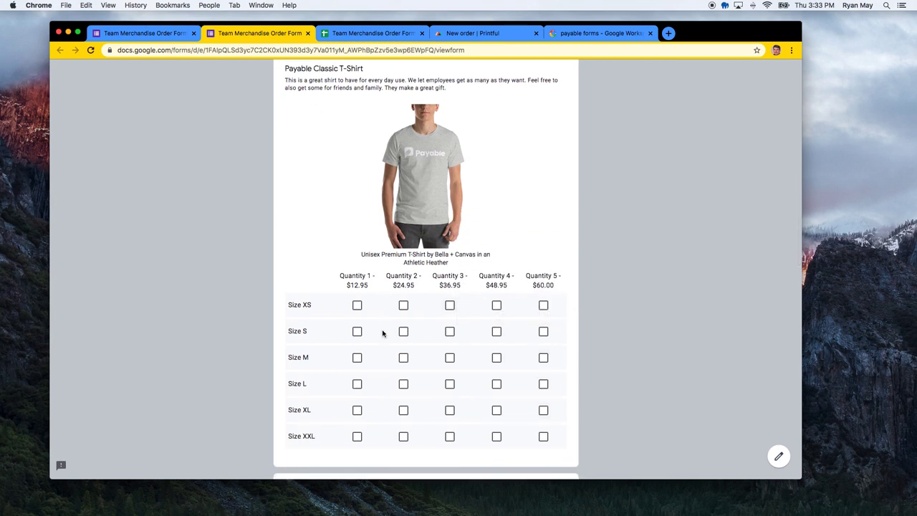
{"action": "scroll", "coordinate": [395, 387], "scroll_direction": "down", "scroll_amount": 1}
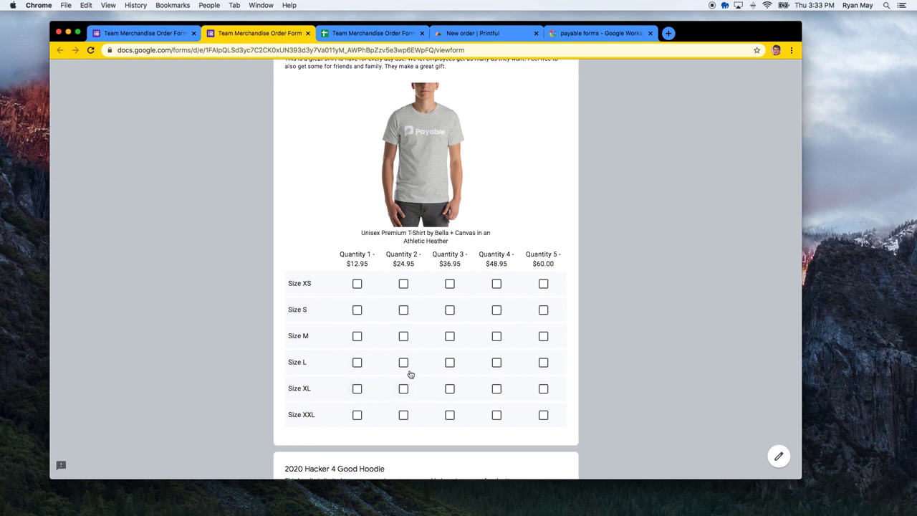
{"action": "left_click", "coordinate": [450, 337]}
{"action": "scroll", "coordinate": [427, 407], "scroll_direction": "down", "scroll_amount": 1}
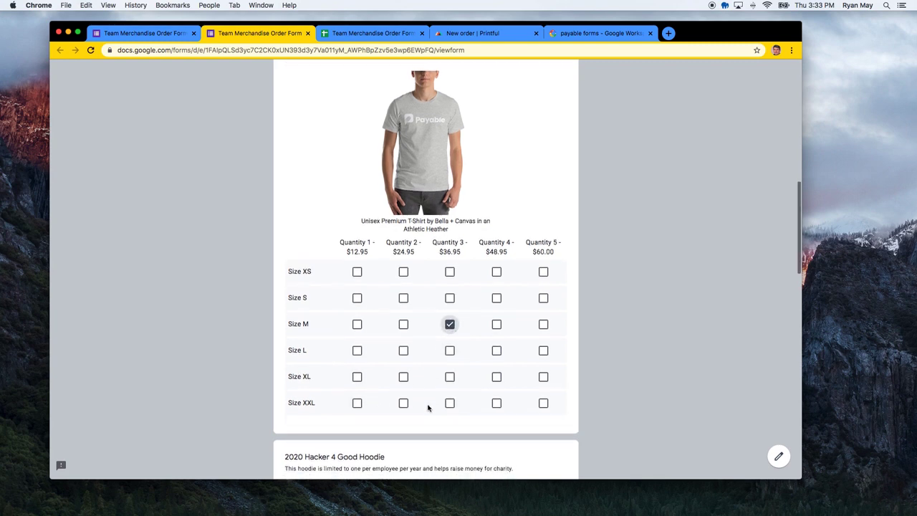
{"action": "left_click", "coordinate": [357, 377]}
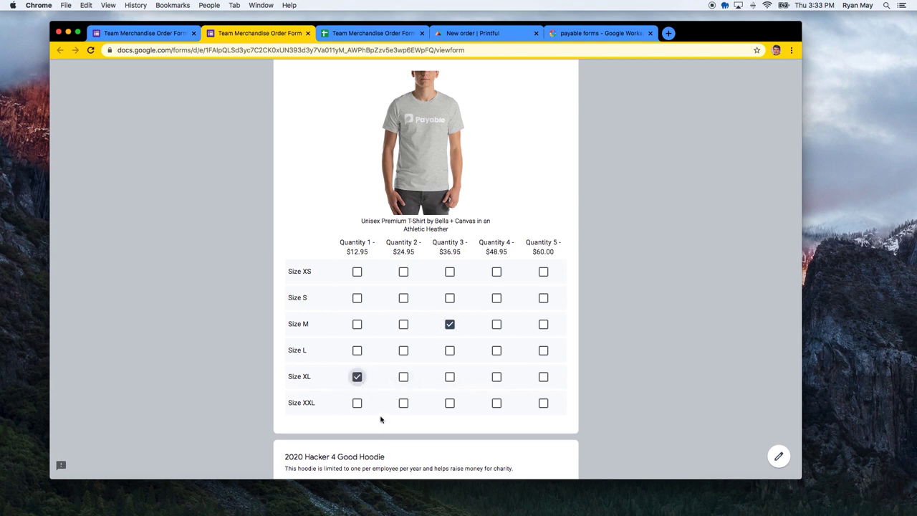
{"action": "left_click", "coordinate": [357, 298]}
Choose the Hacker Hoodie in size M at $38.95
{"action": "scroll", "coordinate": [387, 422], "scroll_direction": "down", "scroll_amount": 8}
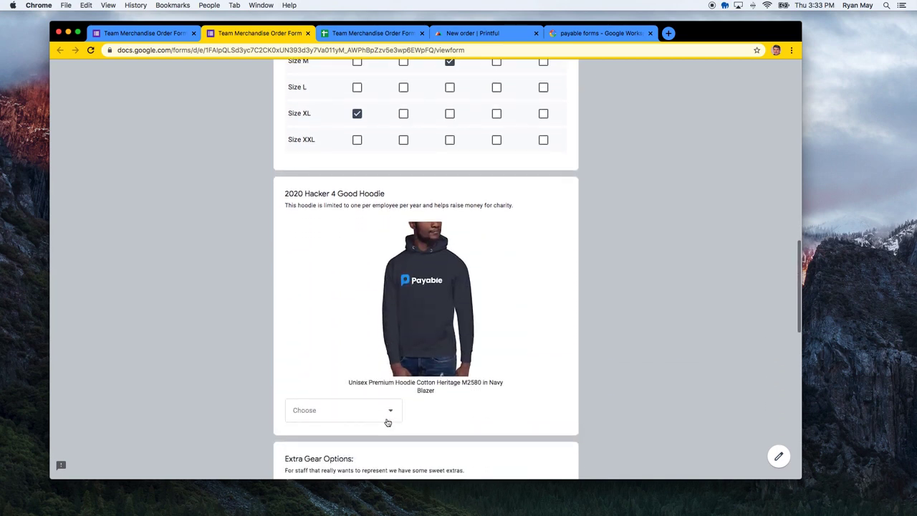
{"action": "scroll", "coordinate": [388, 423], "scroll_direction": "down", "scroll_amount": 1}
{"action": "left_click", "coordinate": [376, 384]}
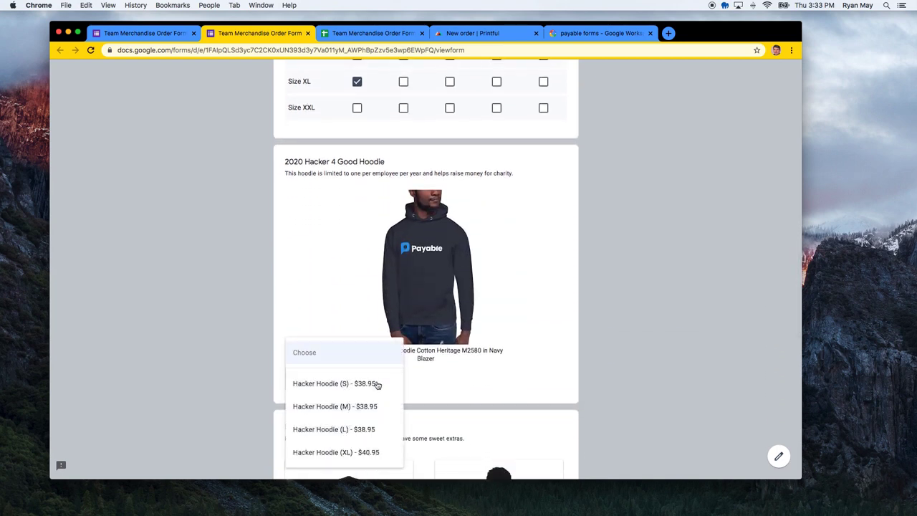
{"action": "left_click", "coordinate": [375, 406]}
{"action": "scroll", "coordinate": [468, 396], "scroll_direction": "down", "scroll_amount": 11}
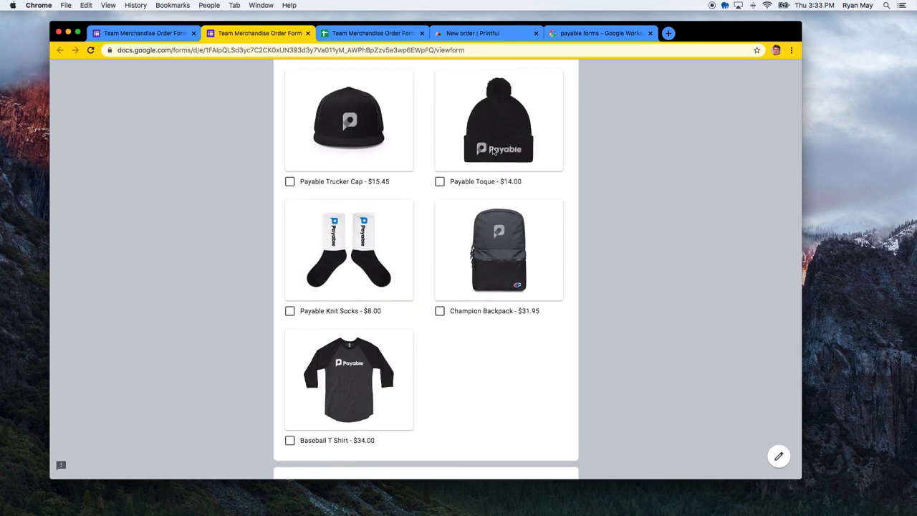
{"action": "scroll", "coordinate": [401, 286], "scroll_direction": "up", "scroll_amount": 5}
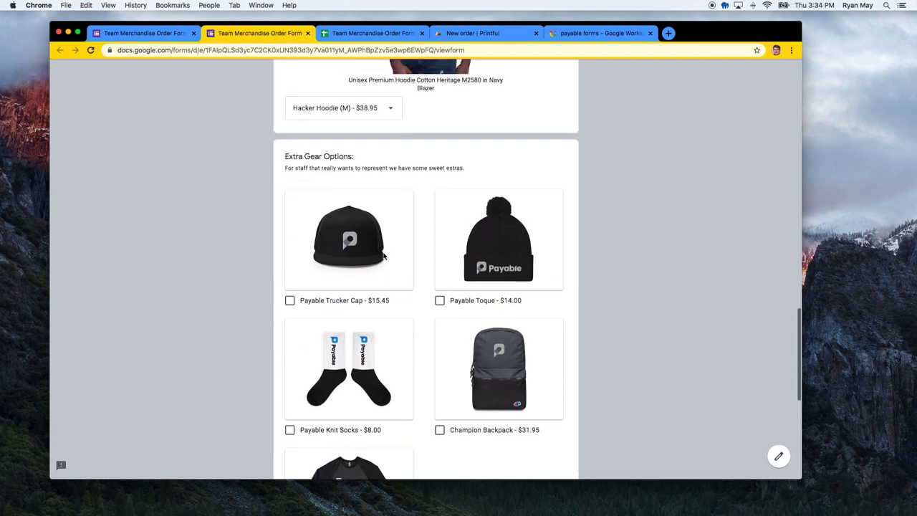
{"action": "scroll", "coordinate": [429, 320], "scroll_direction": "down", "scroll_amount": 3}
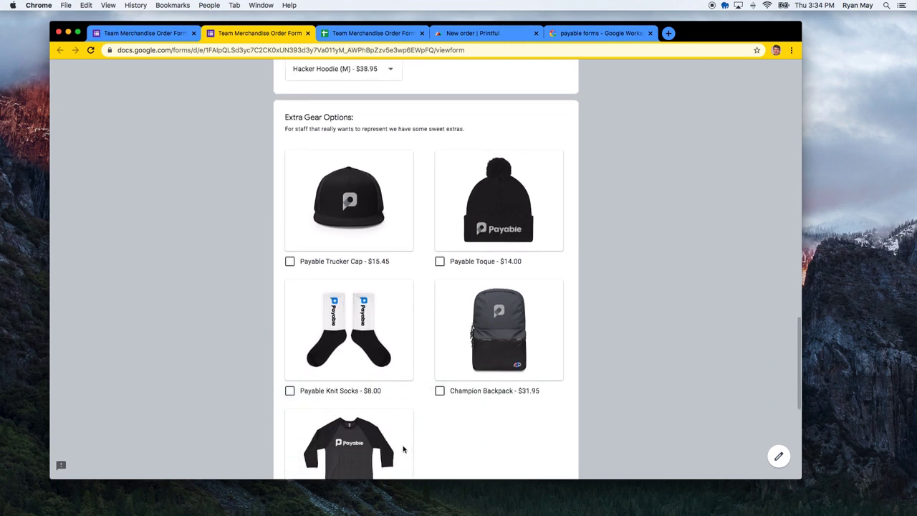
Add the Payable Trucker Cap, Toque, Knit Socks and Champion Backpack extras
{"action": "left_click", "coordinate": [352, 209]}
{"action": "left_click", "coordinate": [455, 208]}
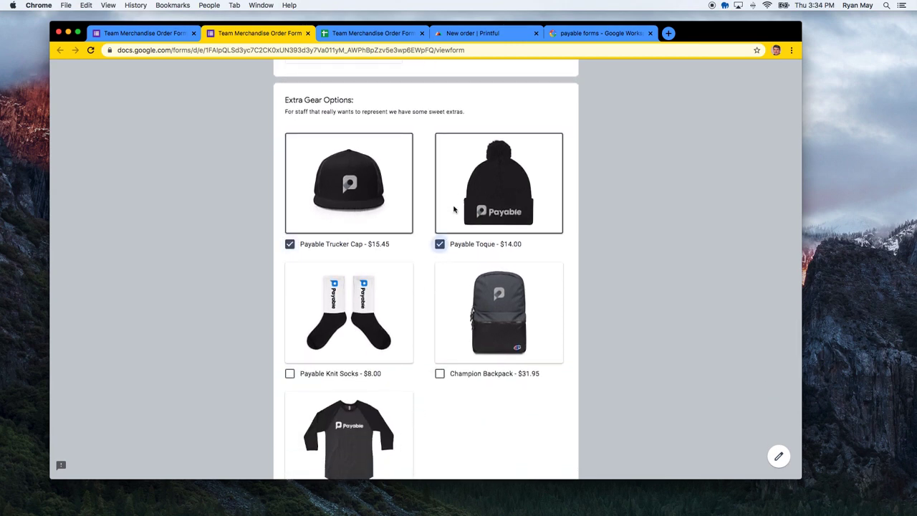
{"action": "left_click", "coordinate": [367, 194]}
{"action": "left_click", "coordinate": [373, 190]}
{"action": "scroll", "coordinate": [429, 315], "scroll_direction": "down", "scroll_amount": 3}
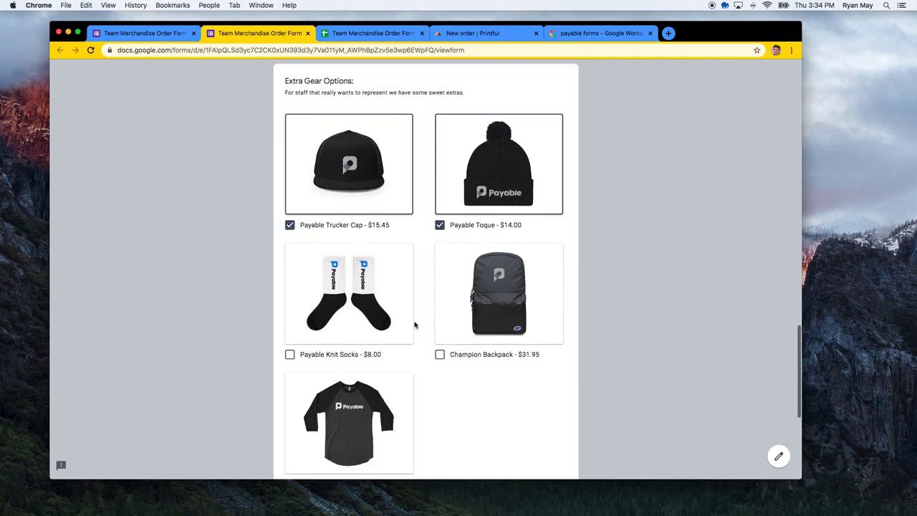
{"action": "left_click", "coordinate": [390, 301]}
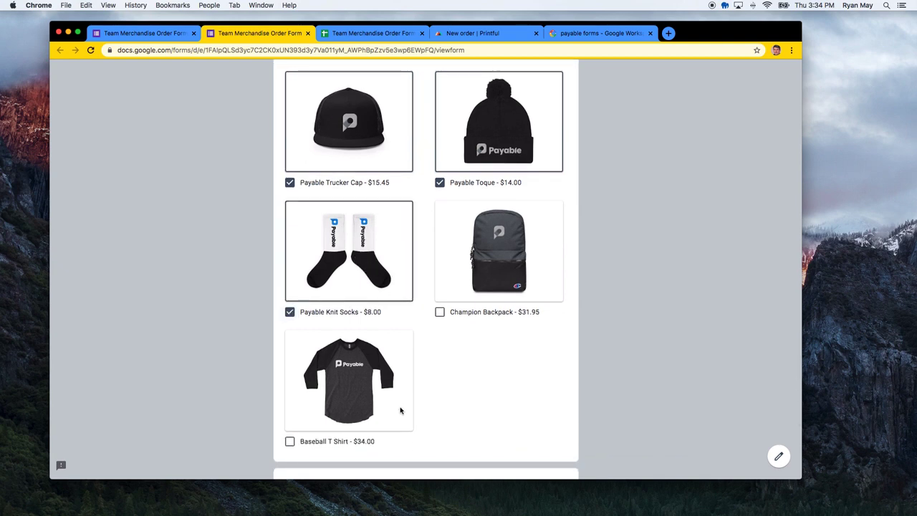
{"action": "left_click", "coordinate": [486, 255]}
Select Express 2 Day FedEx Shipping and review the rest of the form
{"action": "scroll", "coordinate": [447, 417], "scroll_direction": "down", "scroll_amount": 3}
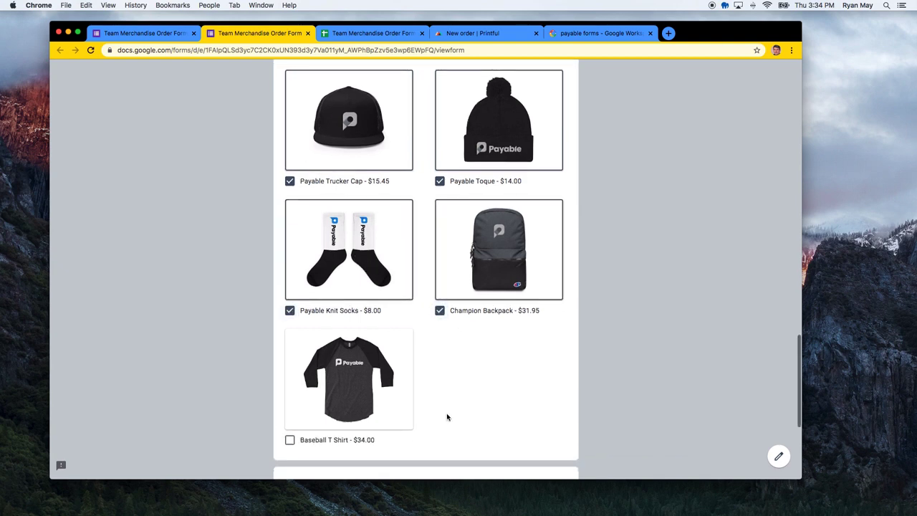
{"action": "scroll", "coordinate": [447, 416], "scroll_direction": "down", "scroll_amount": 5}
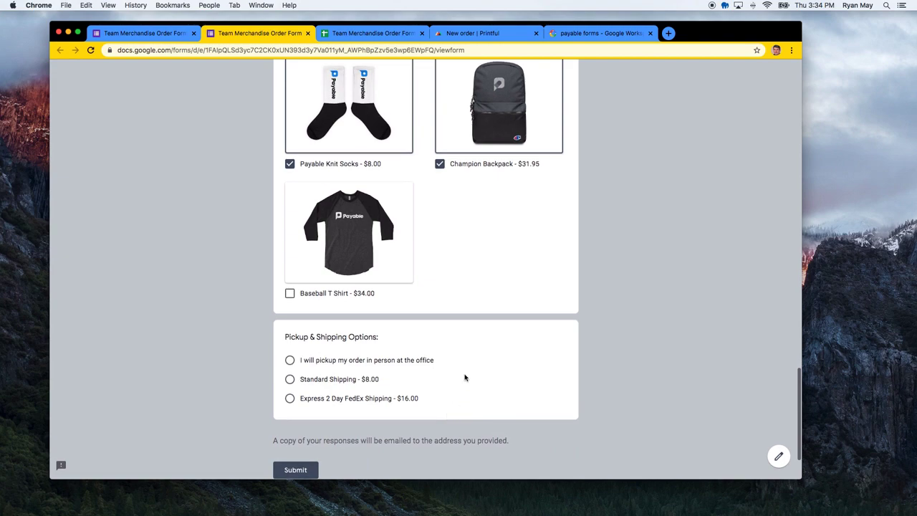
{"action": "left_click", "coordinate": [388, 349]}
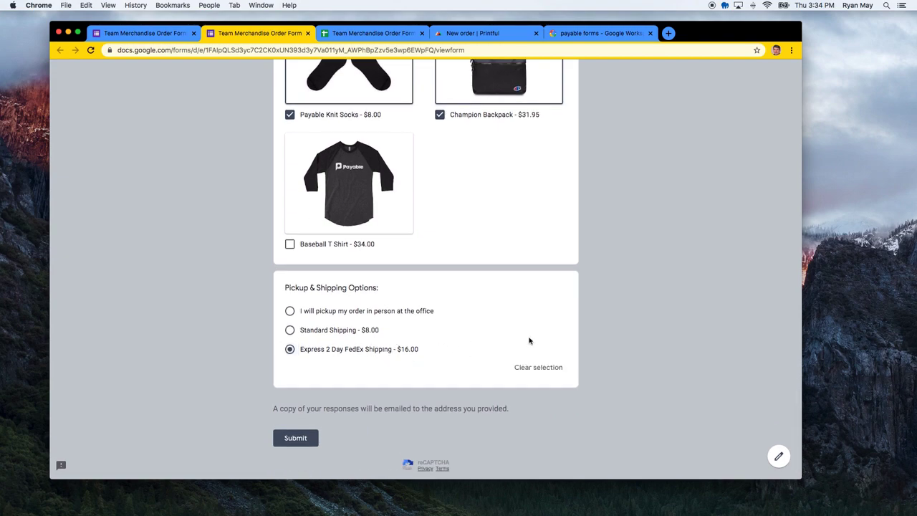
{"action": "scroll", "coordinate": [492, 242], "scroll_direction": "up", "scroll_amount": 20}
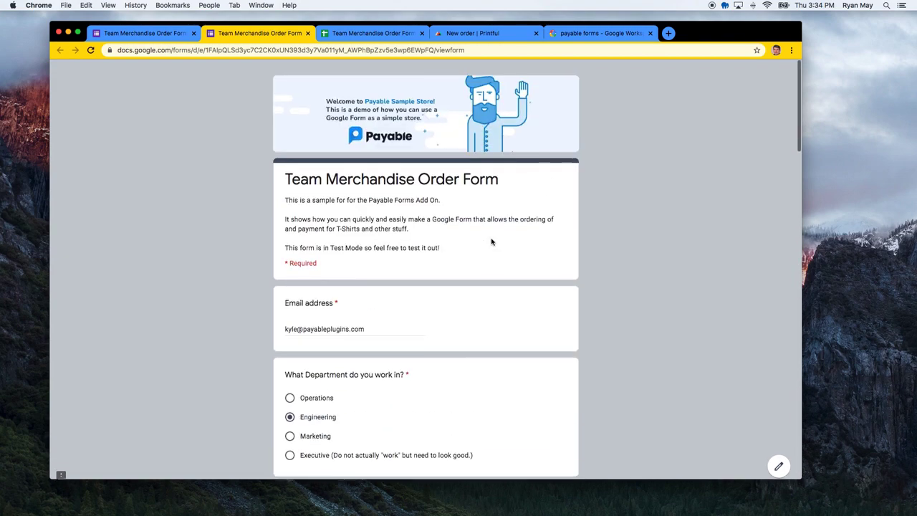
{"action": "scroll", "coordinate": [491, 242], "scroll_direction": "down", "scroll_amount": 12}
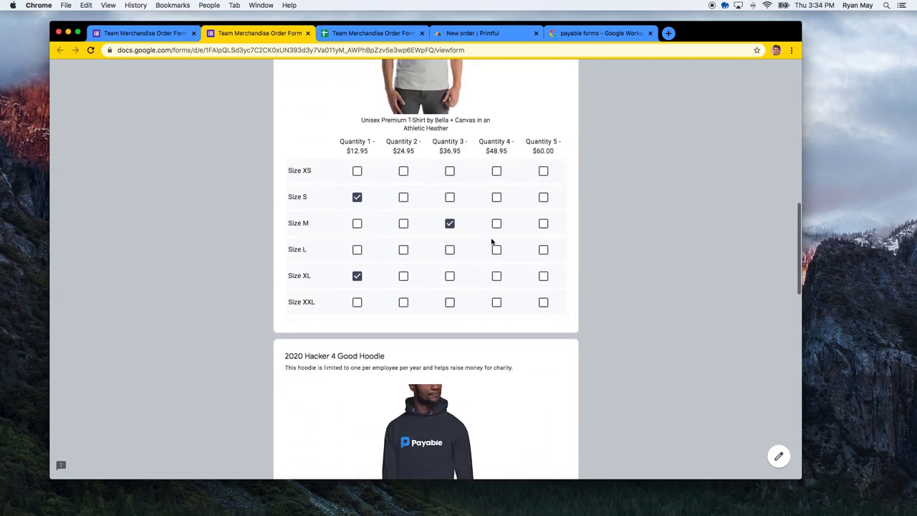
{"action": "scroll", "coordinate": [403, 283], "scroll_direction": "down", "scroll_amount": 6}
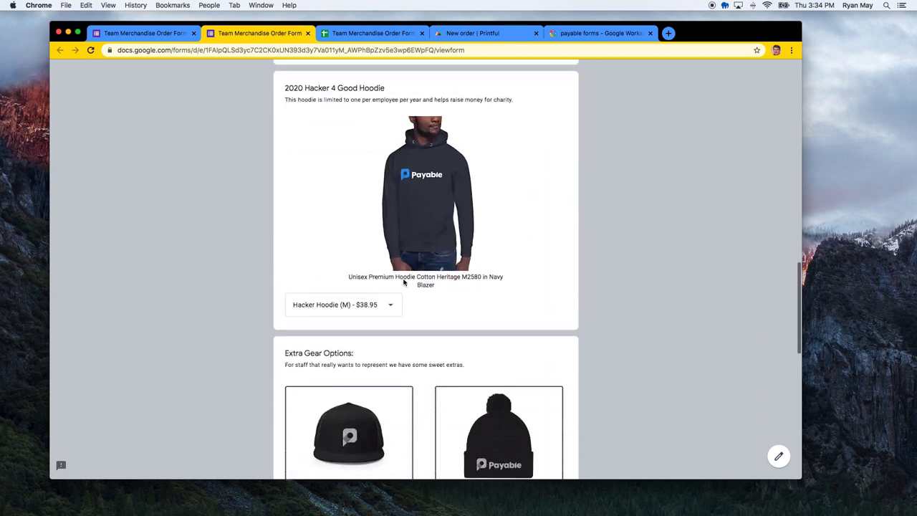
{"action": "scroll", "coordinate": [403, 283], "scroll_direction": "down", "scroll_amount": 6}
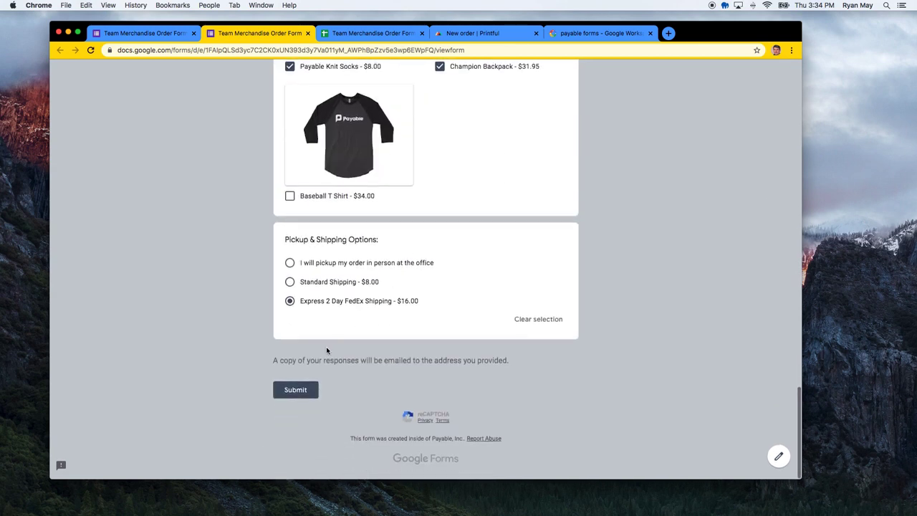
Submit the order and follow the checkout.payableplugins.com payment link
{"action": "left_click", "coordinate": [306, 390]}
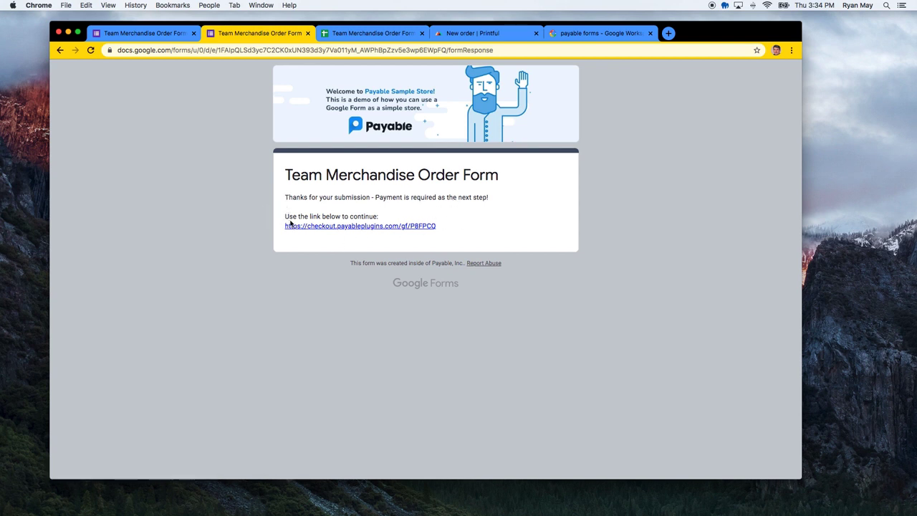
{"action": "left_click", "coordinate": [355, 227]}
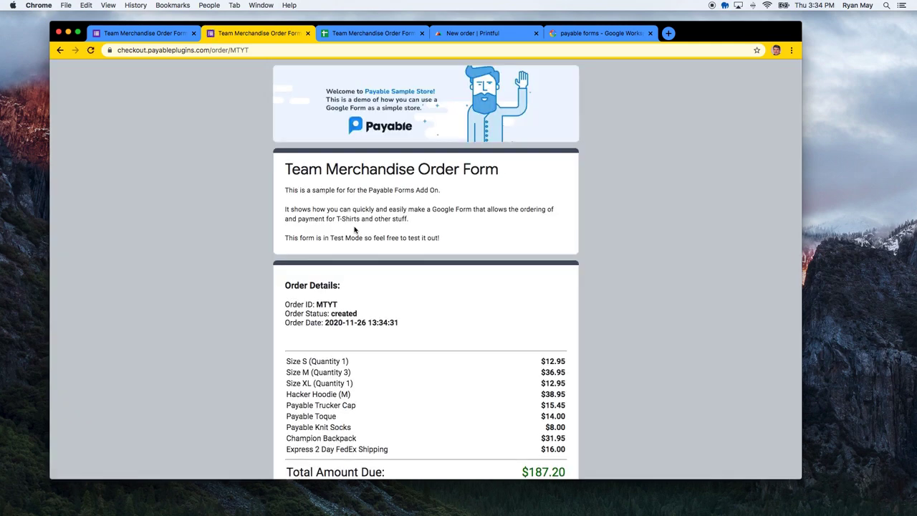
Review the $187.20 CAD itemised order and sandbox test cards, then switch to the Responses sheet
{"action": "scroll", "coordinate": [381, 247], "scroll_direction": "down", "scroll_amount": 3}
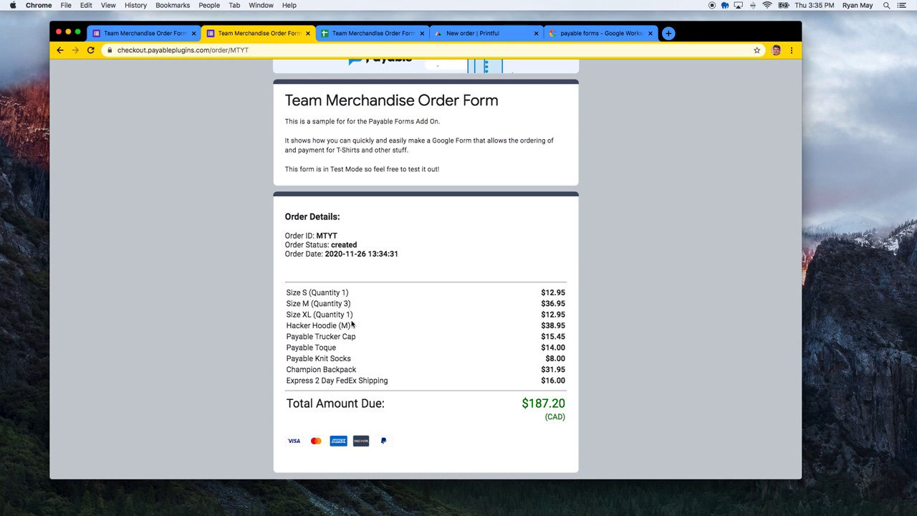
{"action": "scroll", "coordinate": [364, 336], "scroll_direction": "down", "scroll_amount": 1}
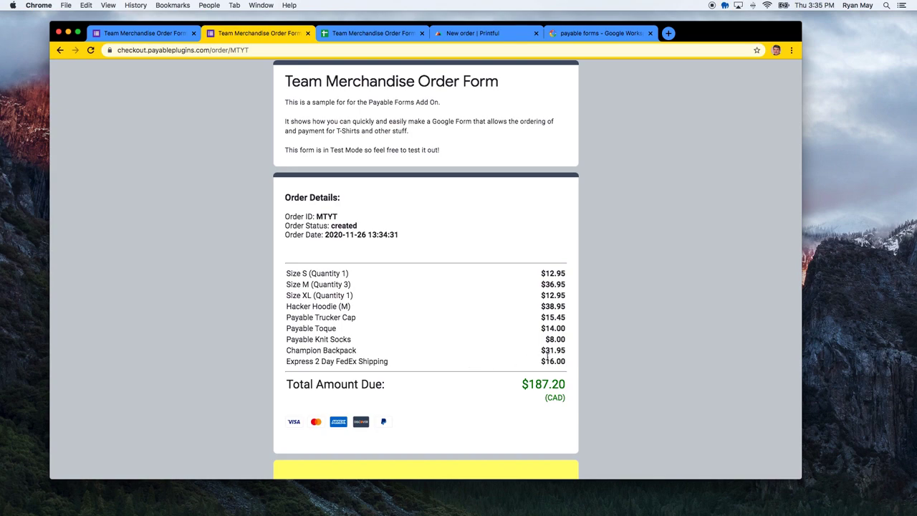
{"action": "scroll", "coordinate": [473, 360], "scroll_direction": "down", "scroll_amount": 5}
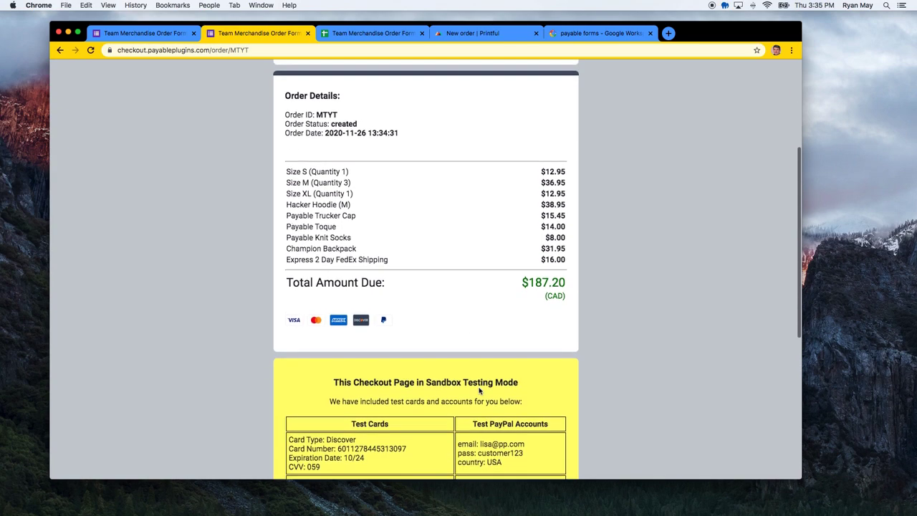
{"action": "scroll", "coordinate": [478, 387], "scroll_direction": "down", "scroll_amount": 4}
{"action": "scroll", "coordinate": [478, 380], "scroll_direction": "up", "scroll_amount": 10}
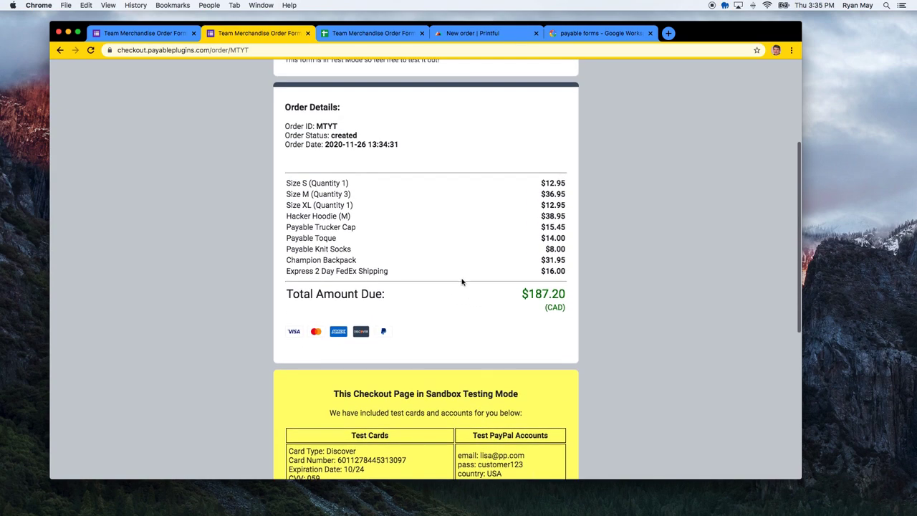
{"action": "left_click", "coordinate": [349, 34]}
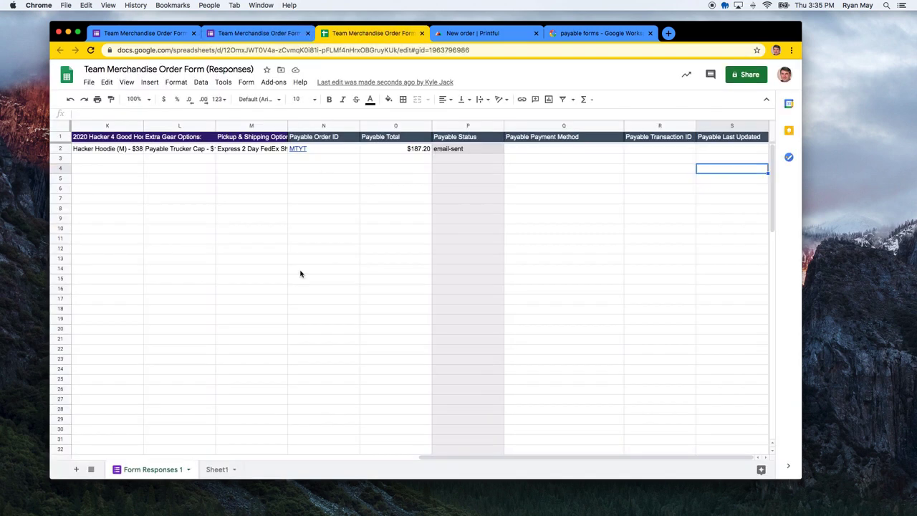
Scroll Form Responses 1 to the Payable columns showing $187.20 and email-sent, then return to checkout
{"action": "left_click", "coordinate": [250, 229]}
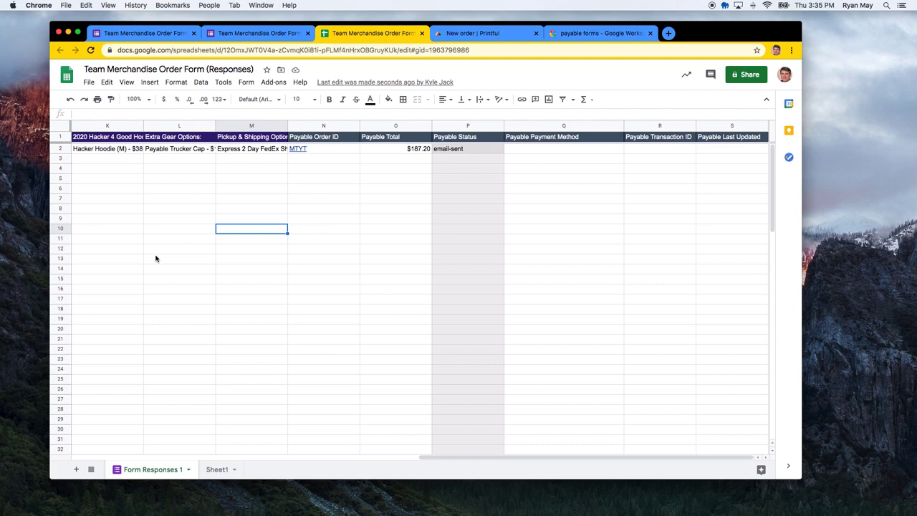
{"action": "scroll", "coordinate": [161, 255], "scroll_direction": "left", "scroll_amount": 10}
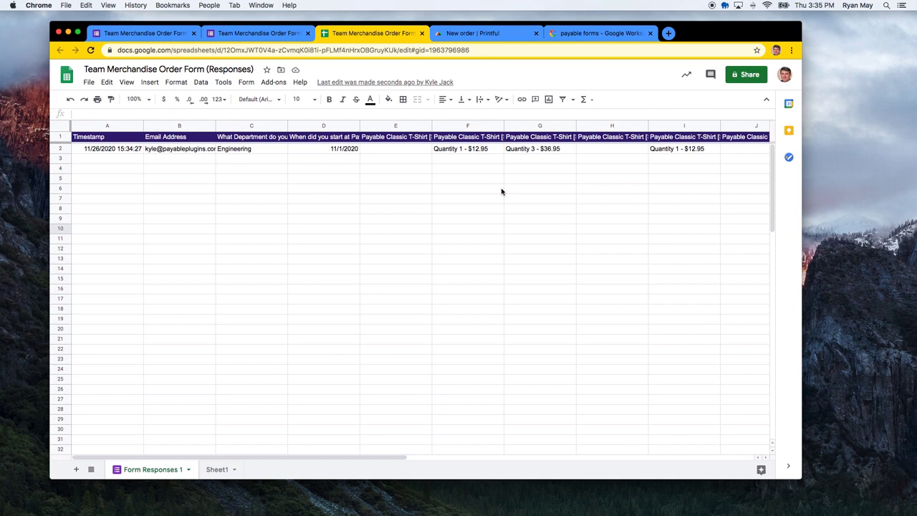
{"action": "scroll", "coordinate": [501, 191], "scroll_direction": "right", "scroll_amount": 3}
{"action": "scroll", "coordinate": [501, 191], "scroll_direction": "right", "scroll_amount": 5}
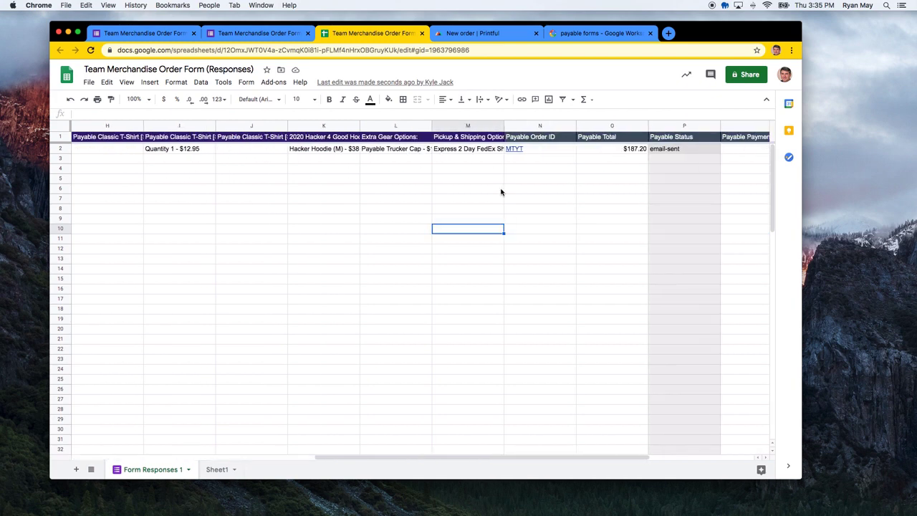
{"action": "mouse_move", "coordinate": [460, 151]}
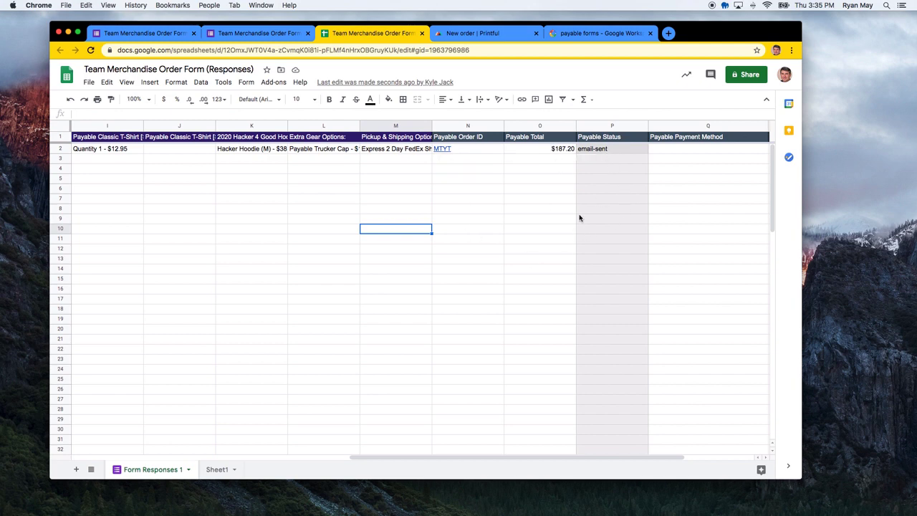
{"action": "scroll", "coordinate": [568, 206], "scroll_direction": "right", "scroll_amount": 1}
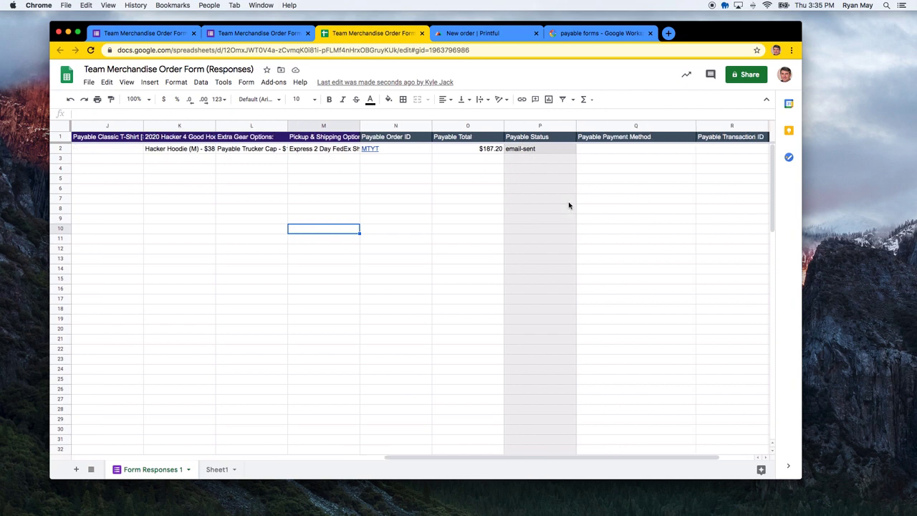
{"action": "left_click", "coordinate": [269, 34]}
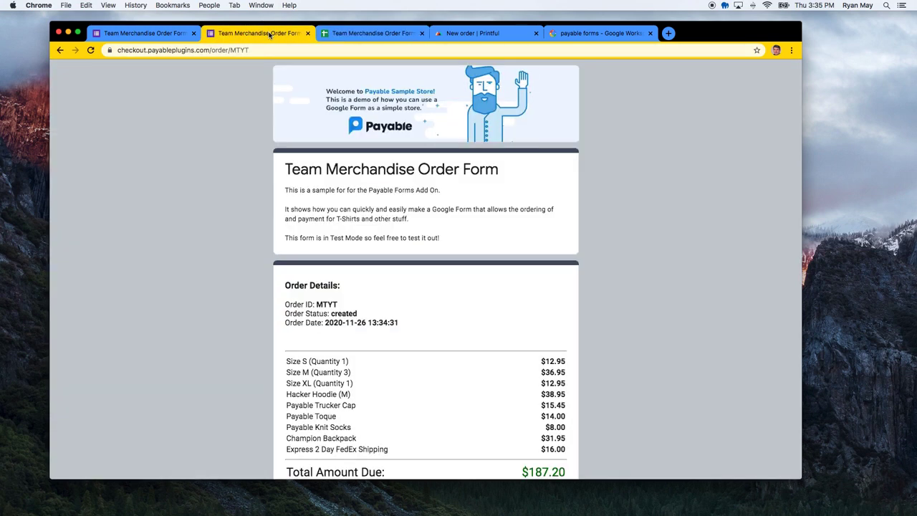
Pay the order with the sandbox MasterCard number, expiry 09/25 and security code 371
{"action": "scroll", "coordinate": [292, 276], "scroll_direction": "down", "scroll_amount": 10}
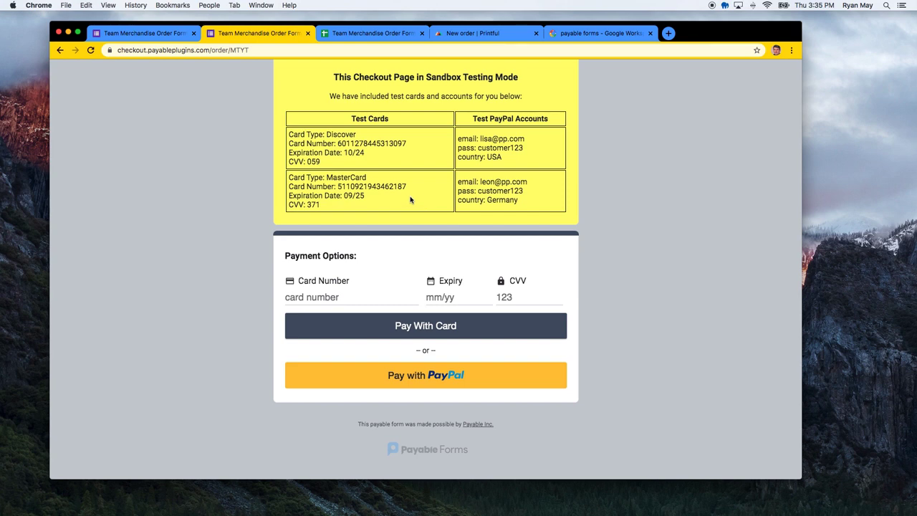
{"action": "scroll", "coordinate": [402, 179], "scroll_direction": "up", "scroll_amount": 2}
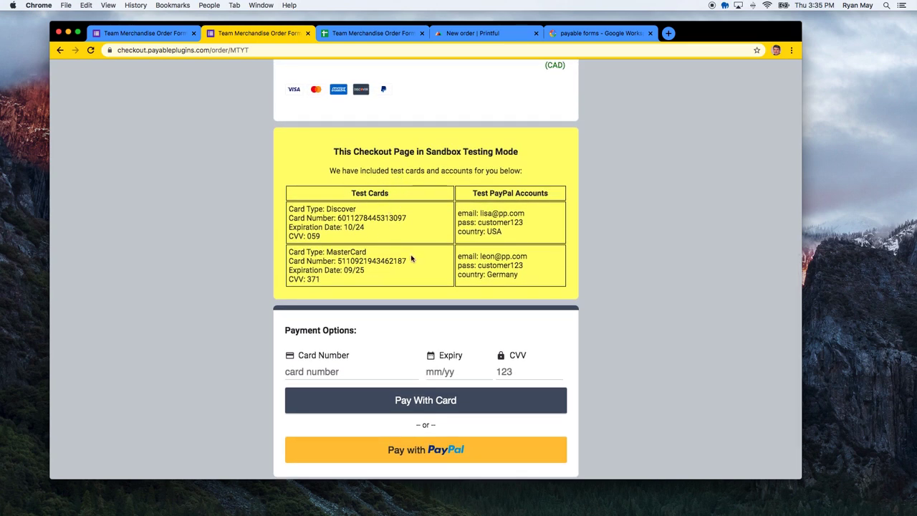
{"action": "left_click_drag", "start_coordinate": [408, 261], "coordinate": [339, 258]}
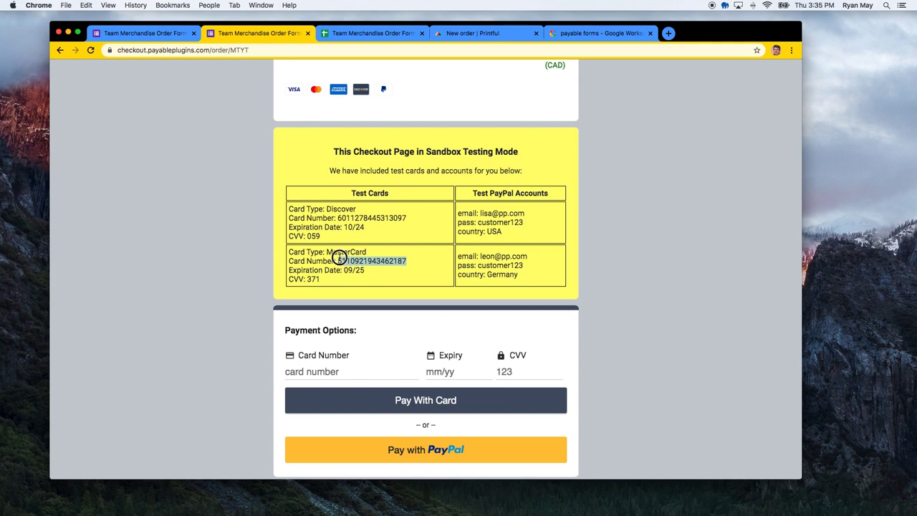
{"action": "key", "text": "cmd+c"}
{"action": "left_click", "coordinate": [328, 372]}
{"action": "key", "text": "cmd+v"}
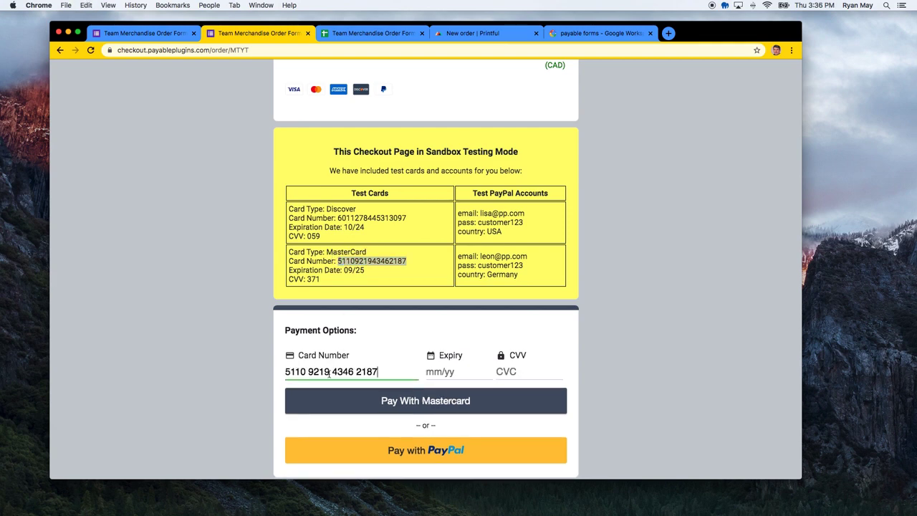
{"action": "left_click", "coordinate": [430, 372]}
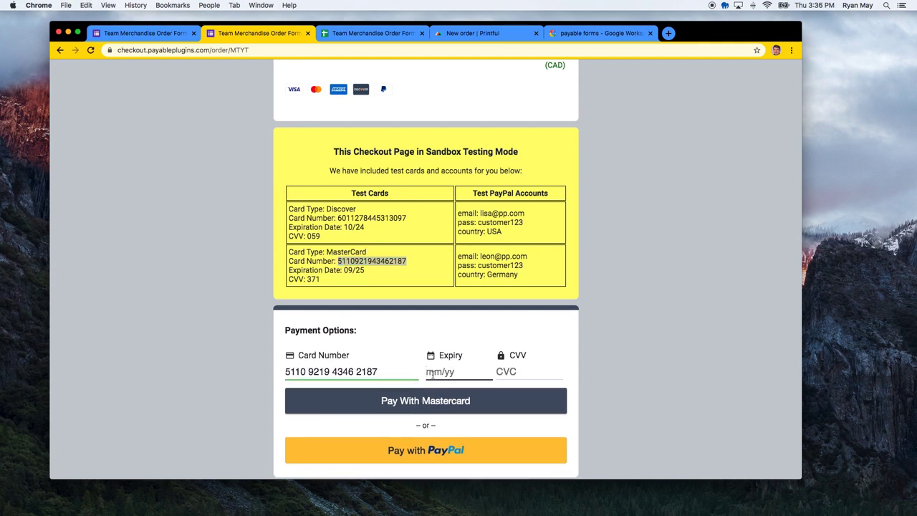
{"action": "type", "text": "09 / 25"}
{"action": "left_click", "coordinate": [513, 371]}
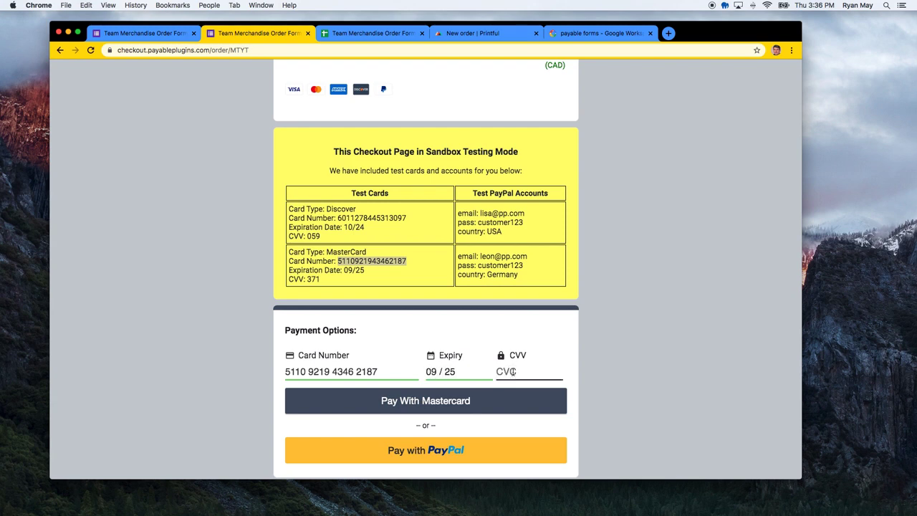
{"action": "type", "text": "371"}
{"action": "left_click", "coordinate": [472, 403]}
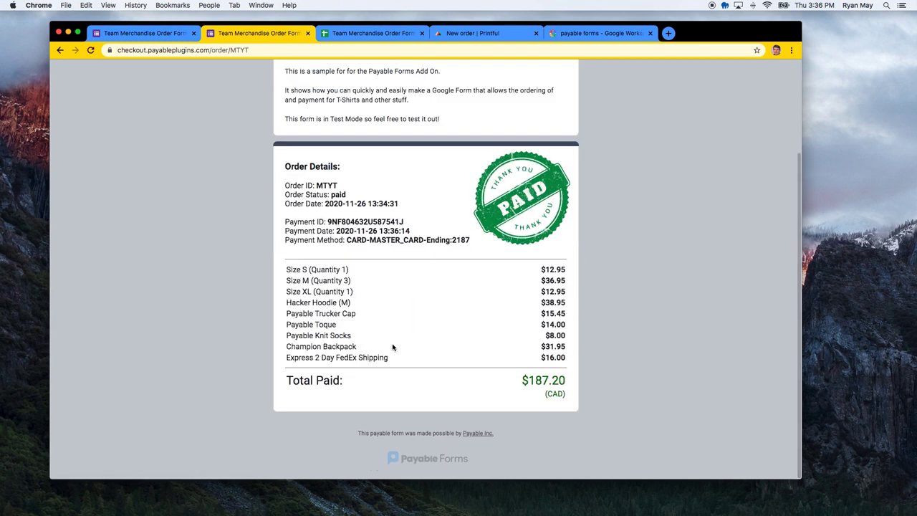
Reload the order MTYT receipt page to confirm payment, then switch to the responses spreadsheet
{"action": "scroll", "coordinate": [392, 348], "scroll_direction": "up", "scroll_amount": 3}
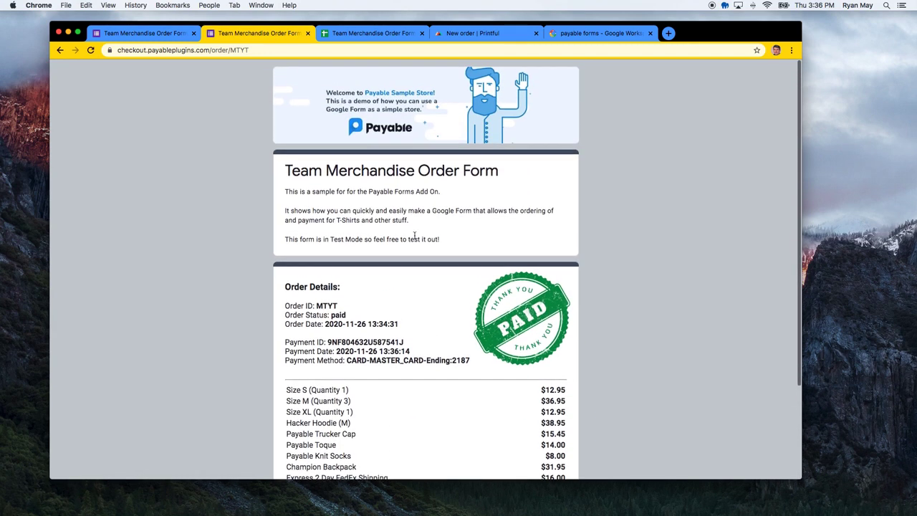
{"action": "left_click", "coordinate": [263, 50]}
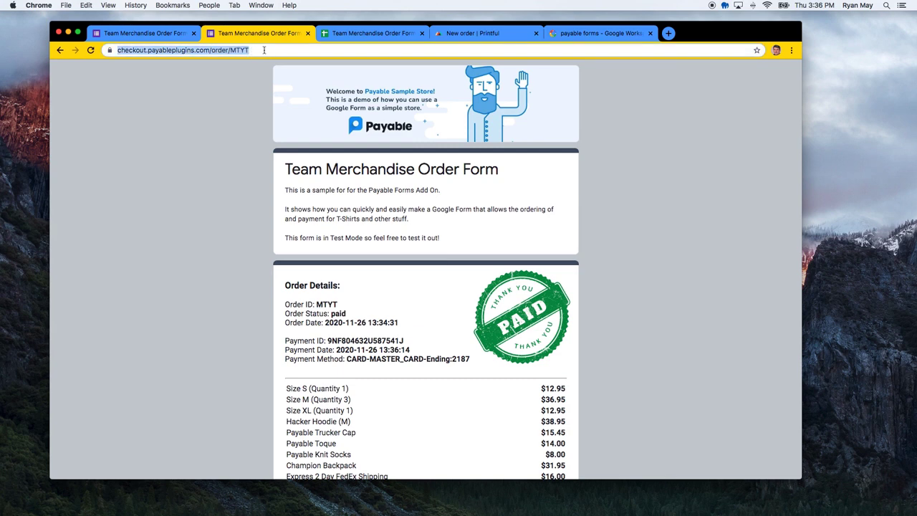
{"action": "key", "text": "Return"}
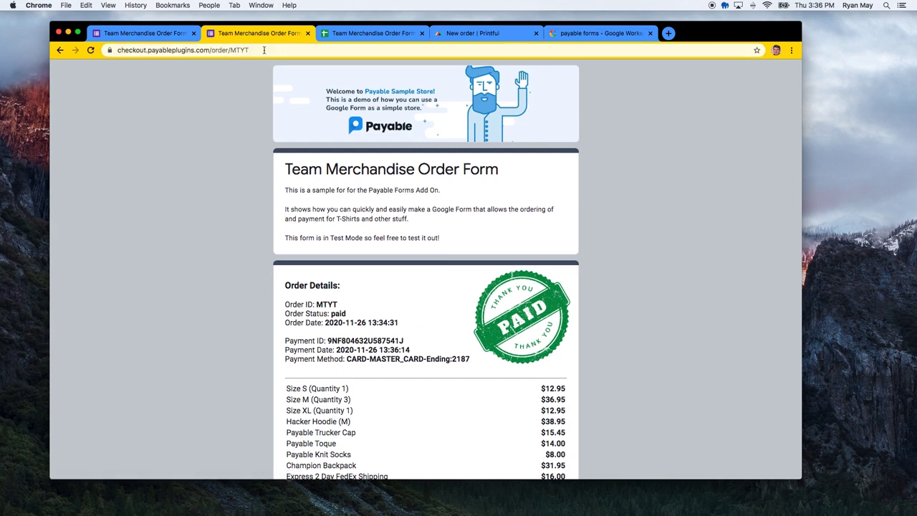
{"action": "scroll", "coordinate": [320, 236], "scroll_direction": "down", "scroll_amount": 3}
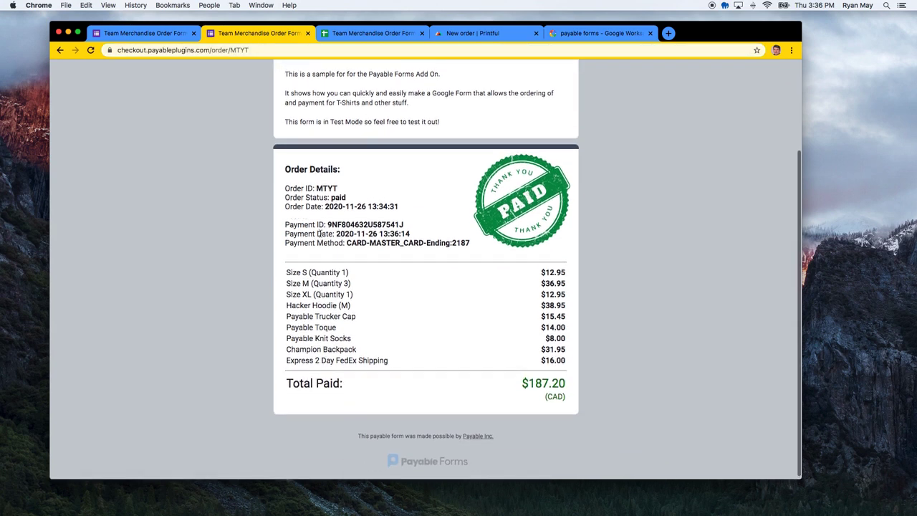
{"action": "scroll", "coordinate": [320, 234], "scroll_direction": "up", "scroll_amount": 3}
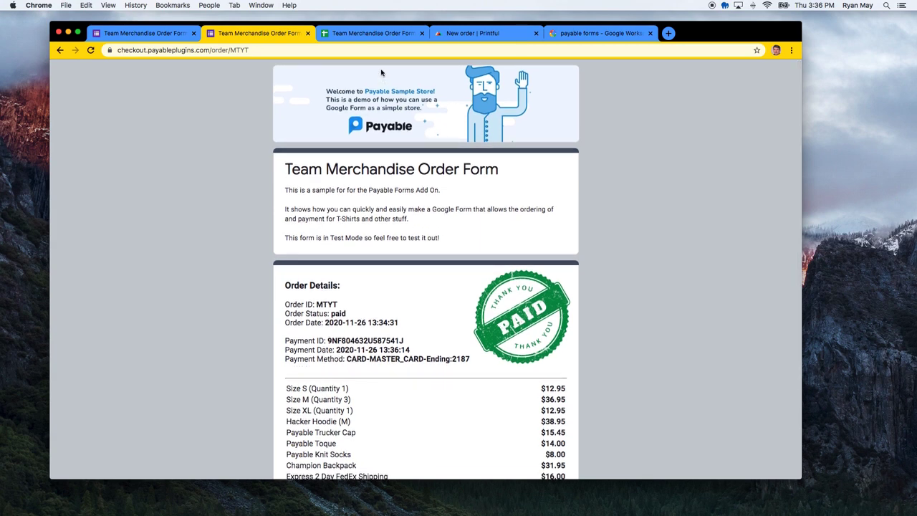
{"action": "left_click", "coordinate": [368, 35]}
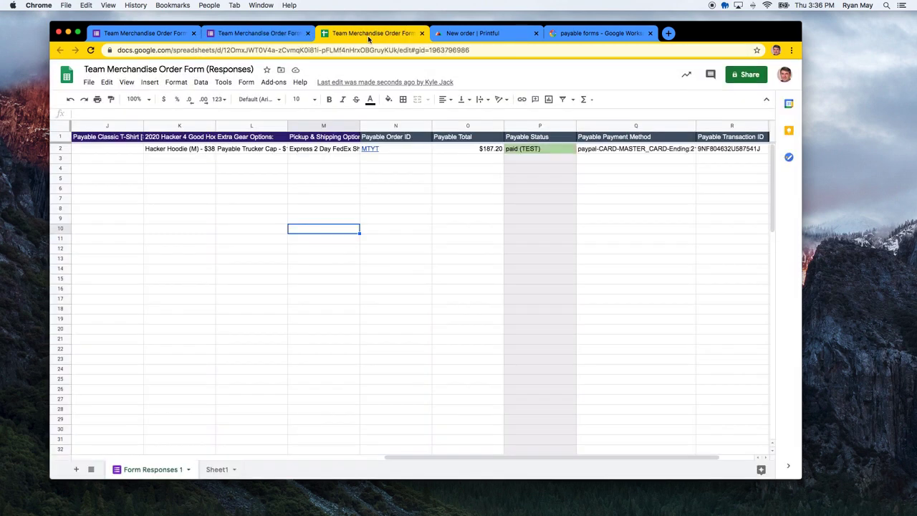
Check the paid (TEST) status in P2 and widen column Q to show the payment method
{"action": "left_click", "coordinate": [384, 274]}
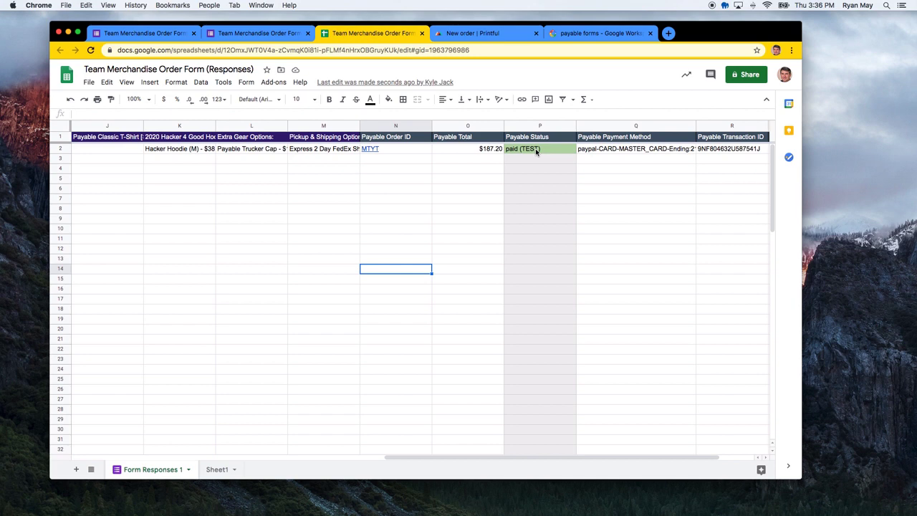
{"action": "left_click", "coordinate": [541, 162]}
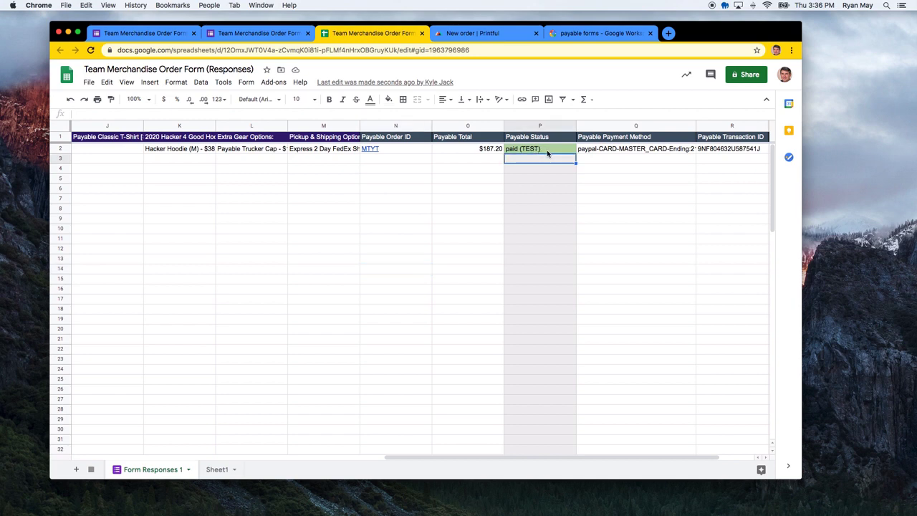
{"action": "left_click", "coordinate": [546, 150]}
{"action": "left_click", "coordinate": [547, 167]}
{"action": "left_click", "coordinate": [544, 152]}
{"action": "left_click", "coordinate": [542, 159]}
{"action": "scroll", "coordinate": [539, 219], "scroll_direction": "right", "scroll_amount": 2}
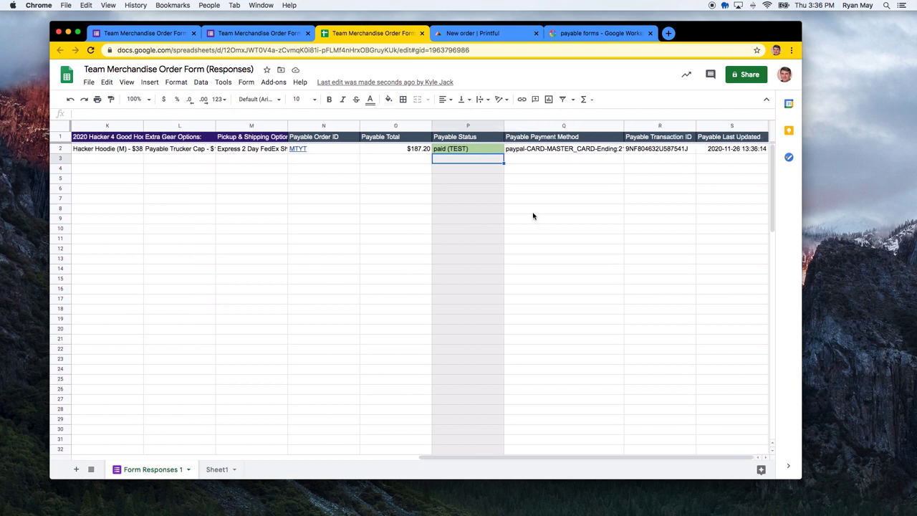
{"action": "left_click_drag", "start_coordinate": [624, 126], "coordinate": [655, 127]}
{"action": "left_click", "coordinate": [700, 148]}
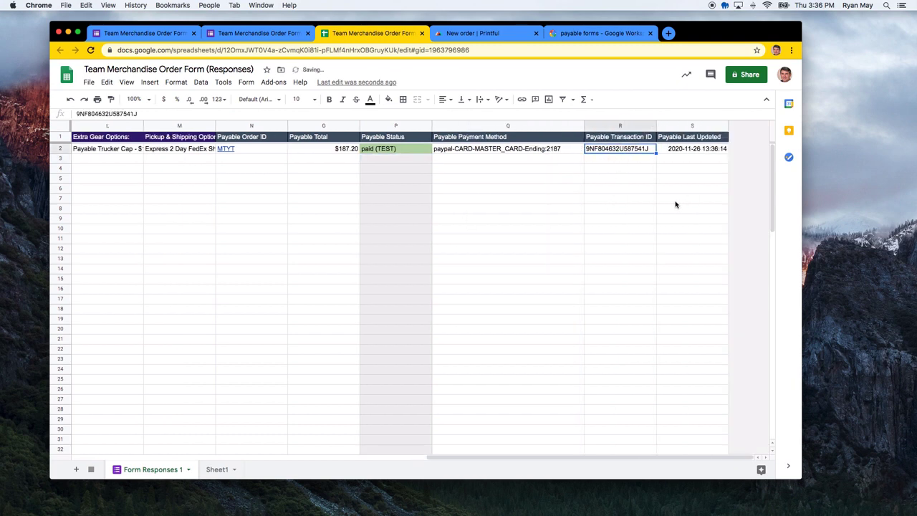
Open the MTYT order receipt from N2's link preview, then close that tab
{"action": "scroll", "coordinate": [675, 205], "scroll_direction": "right", "scroll_amount": 2}
{"action": "left_click", "coordinate": [242, 189]}
{"action": "left_click", "coordinate": [230, 151]}
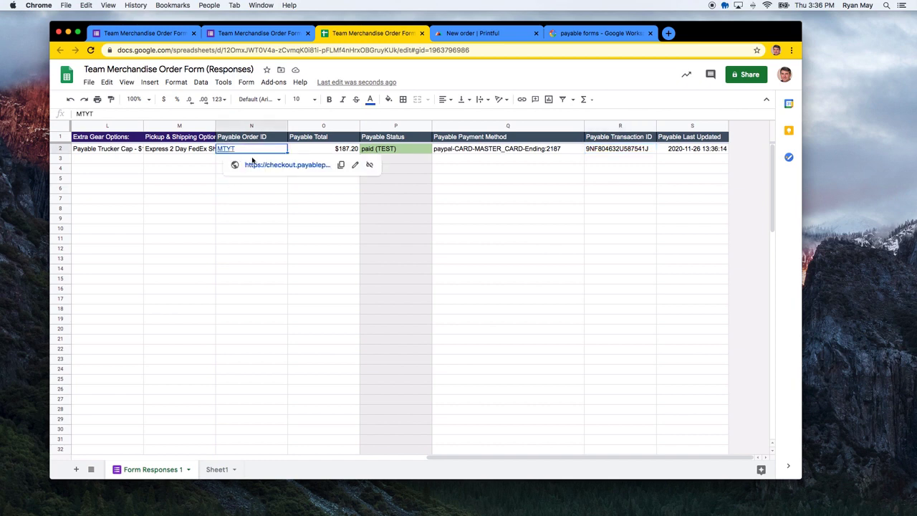
{"action": "left_click", "coordinate": [279, 164]}
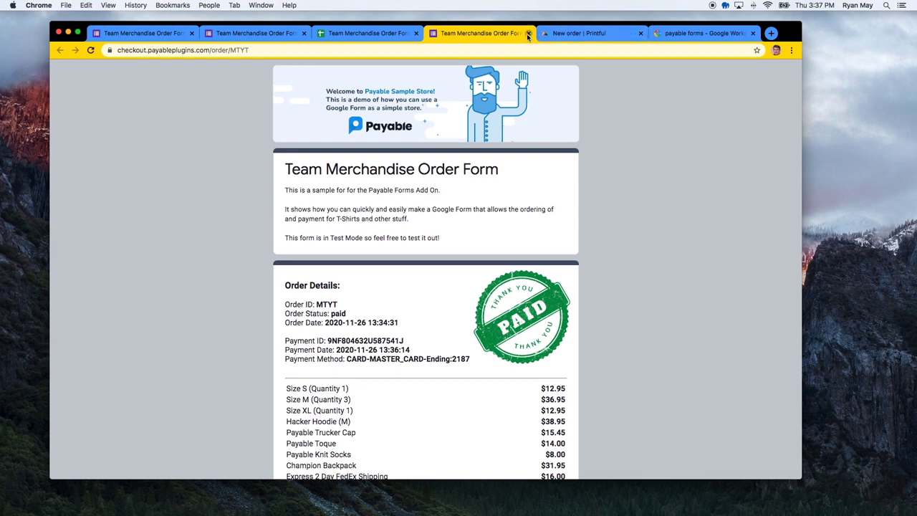
{"action": "left_click", "coordinate": [528, 33]}
{"action": "left_click", "coordinate": [328, 276]}
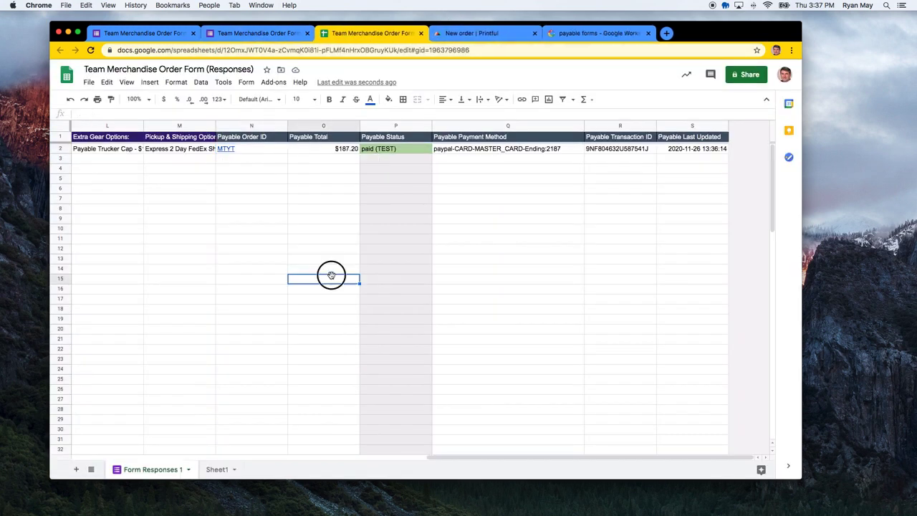
Widen columns G (Size M), F (Size S) and K (Hacker Hoodie) so entries read fully
{"action": "scroll", "coordinate": [284, 260], "scroll_direction": "left", "scroll_amount": 3}
{"action": "scroll", "coordinate": [265, 257], "scroll_direction": "left", "scroll_amount": 8}
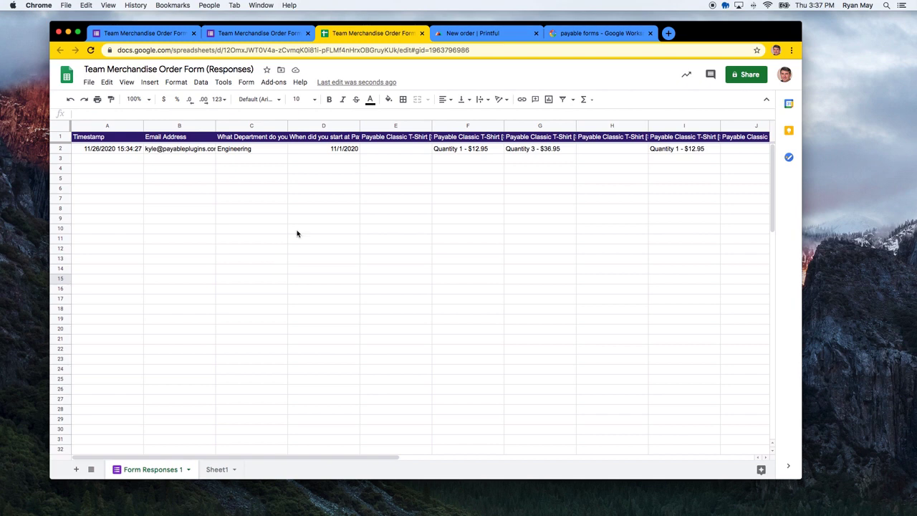
{"action": "scroll", "coordinate": [389, 231], "scroll_direction": "right", "scroll_amount": 4}
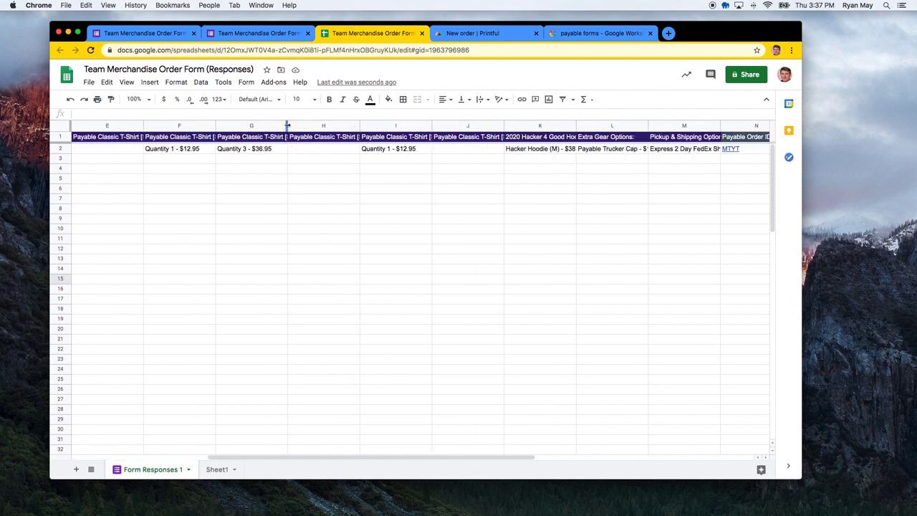
{"action": "left_click_drag", "start_coordinate": [287, 125], "coordinate": [318, 125]}
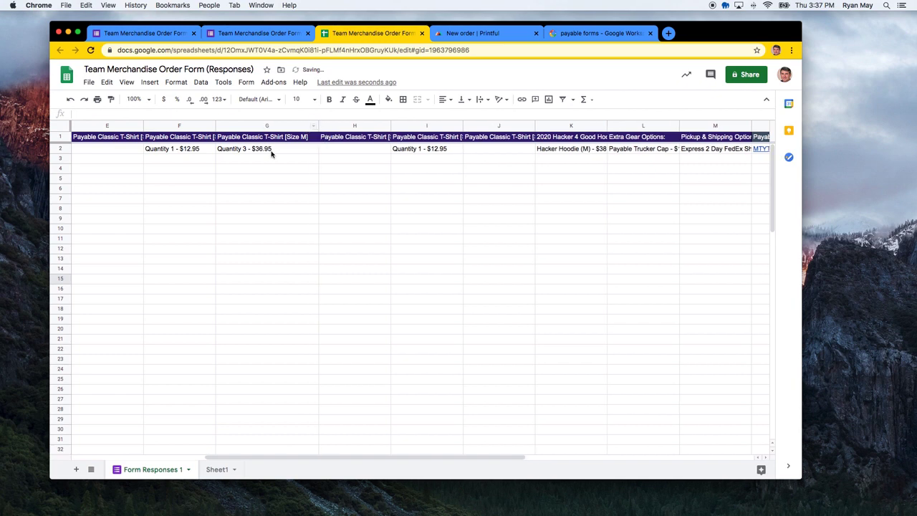
{"action": "left_click", "coordinate": [274, 151]}
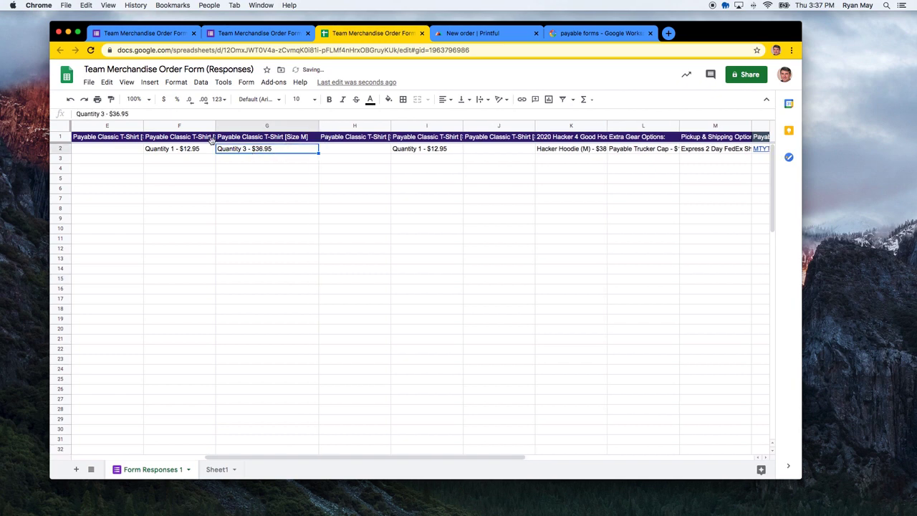
{"action": "left_click_drag", "start_coordinate": [214, 126], "coordinate": [232, 126]}
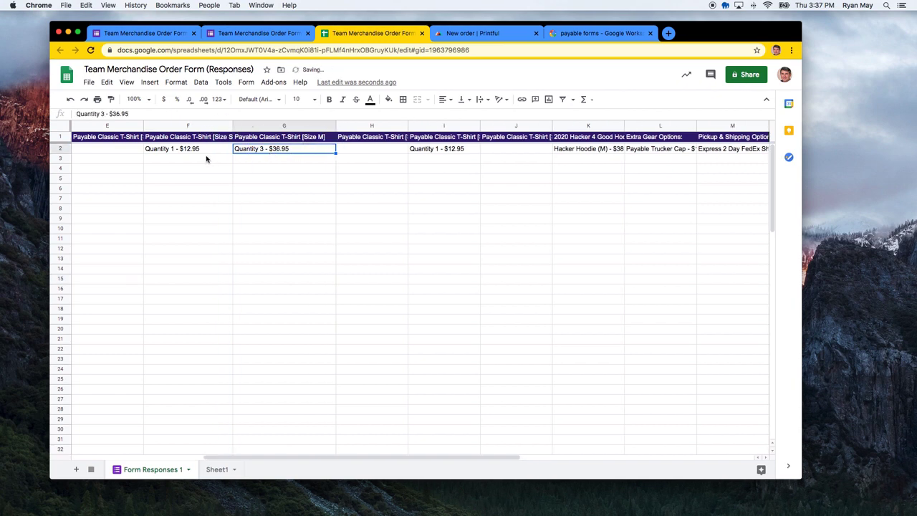
{"action": "left_click", "coordinate": [205, 168]}
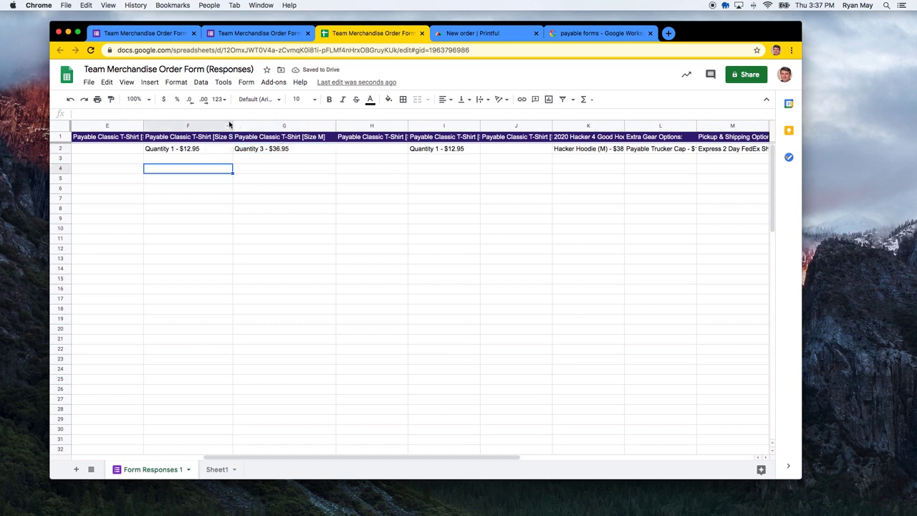
{"action": "left_click_drag", "start_coordinate": [230, 126], "coordinate": [244, 126]}
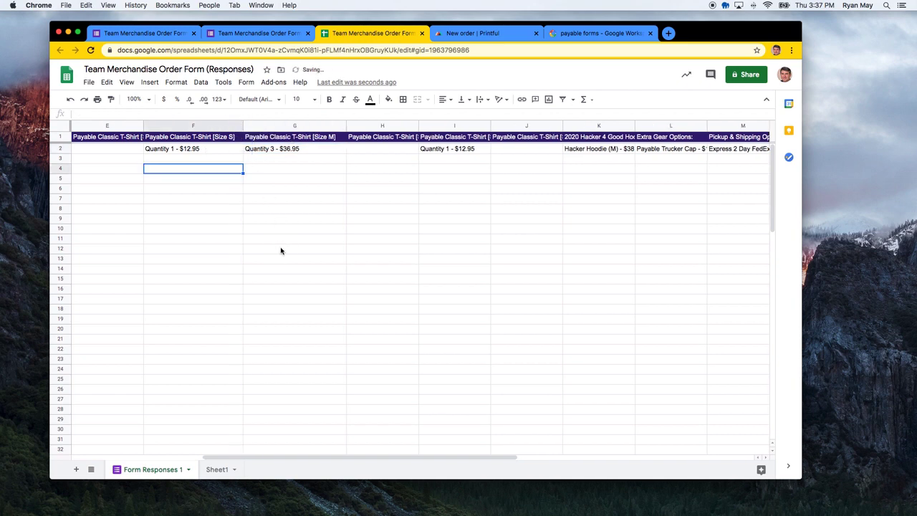
{"action": "left_click", "coordinate": [280, 250]}
{"action": "left_click_drag", "start_coordinate": [635, 126], "coordinate": [646, 126]}
{"action": "left_click", "coordinate": [569, 248]}
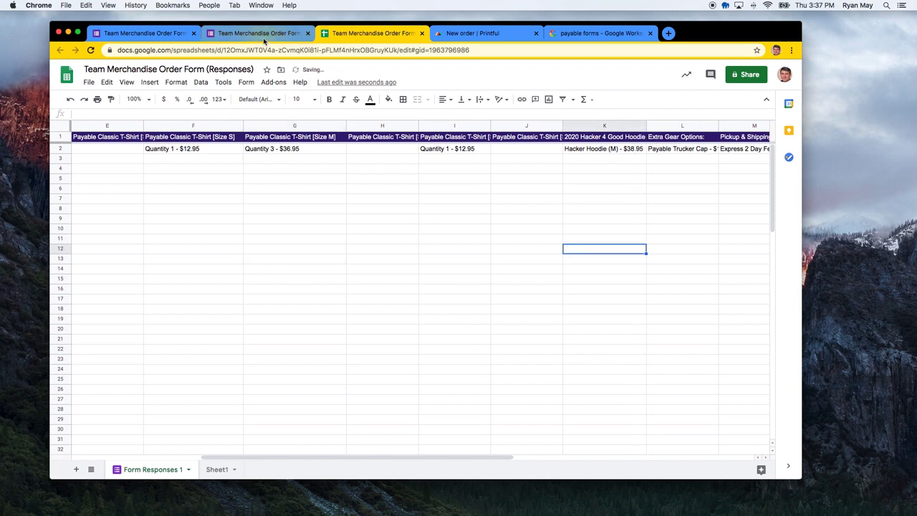
{"action": "left_click", "coordinate": [265, 33]}
In the Payable Forms checkout settings, set Add Tax to Total to 15%
{"action": "left_click", "coordinate": [165, 34]}
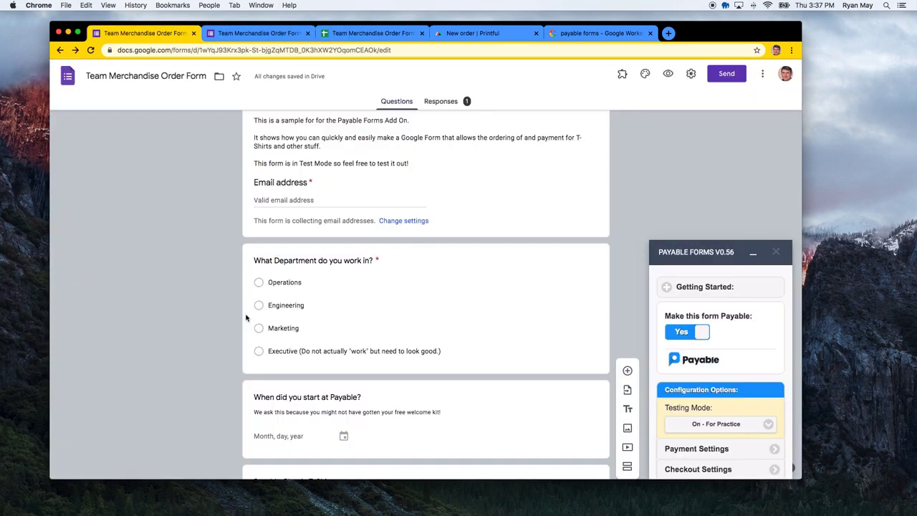
{"action": "scroll", "coordinate": [714, 394], "scroll_direction": "down", "scroll_amount": 3}
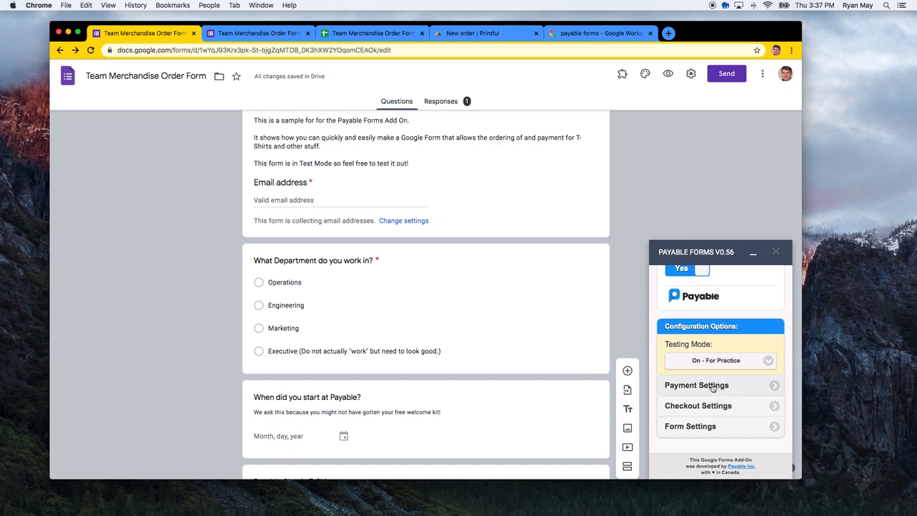
{"action": "left_click", "coordinate": [714, 406]}
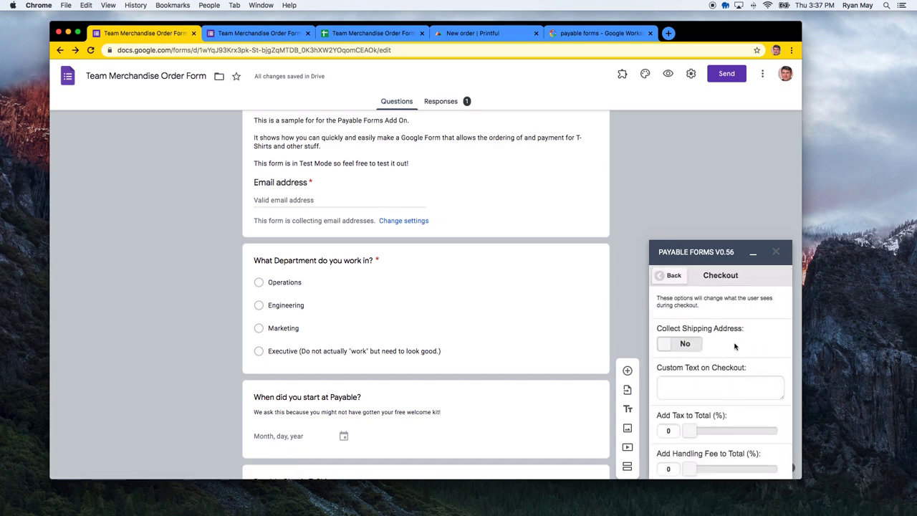
{"action": "scroll", "coordinate": [734, 344], "scroll_direction": "down", "scroll_amount": 1}
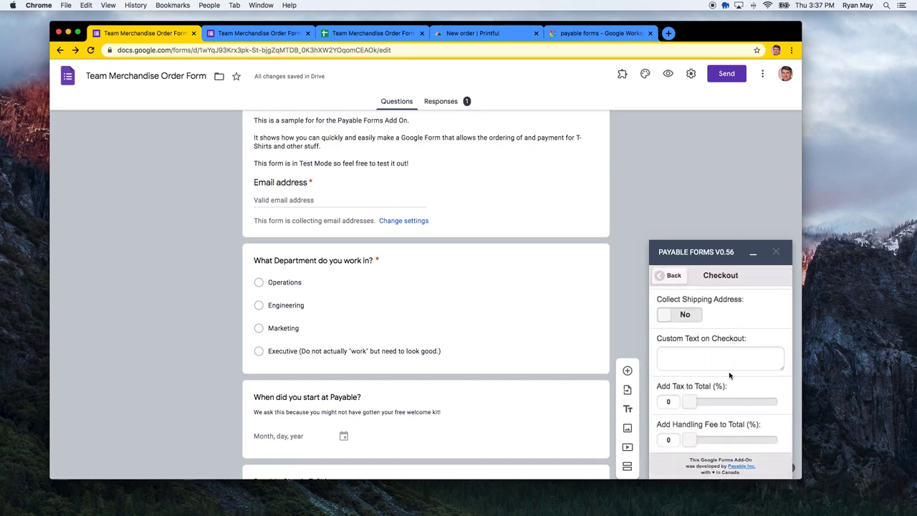
{"action": "left_click_drag", "start_coordinate": [698, 402], "coordinate": [720, 401]}
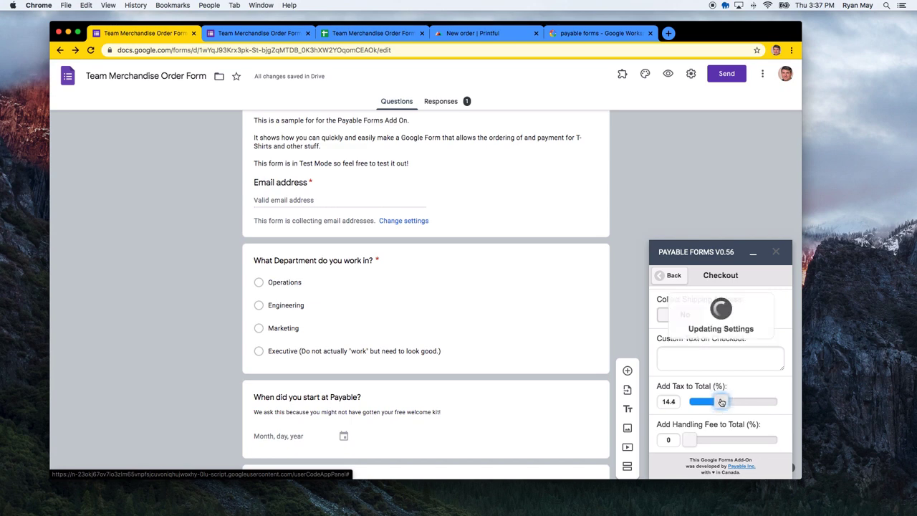
{"action": "left_click", "coordinate": [670, 401]}
{"action": "double_click", "coordinate": [670, 401]}
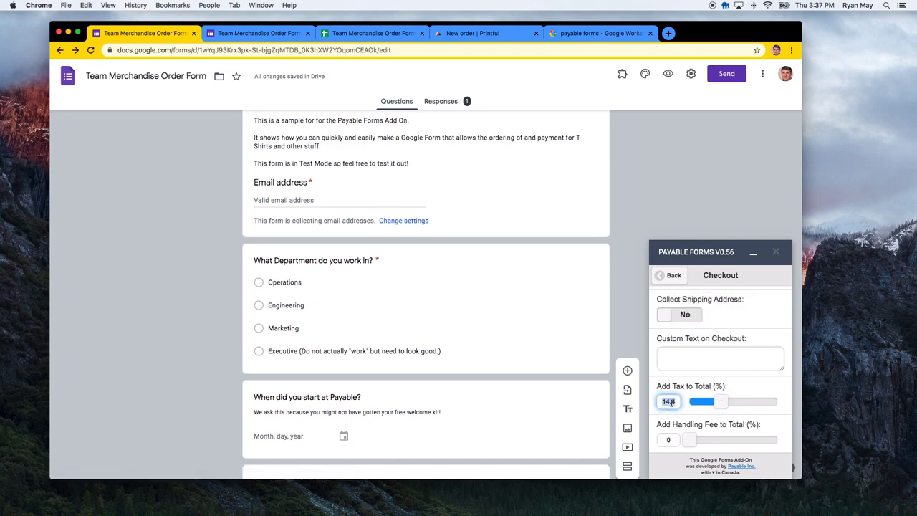
{"action": "type", "text": "15"}
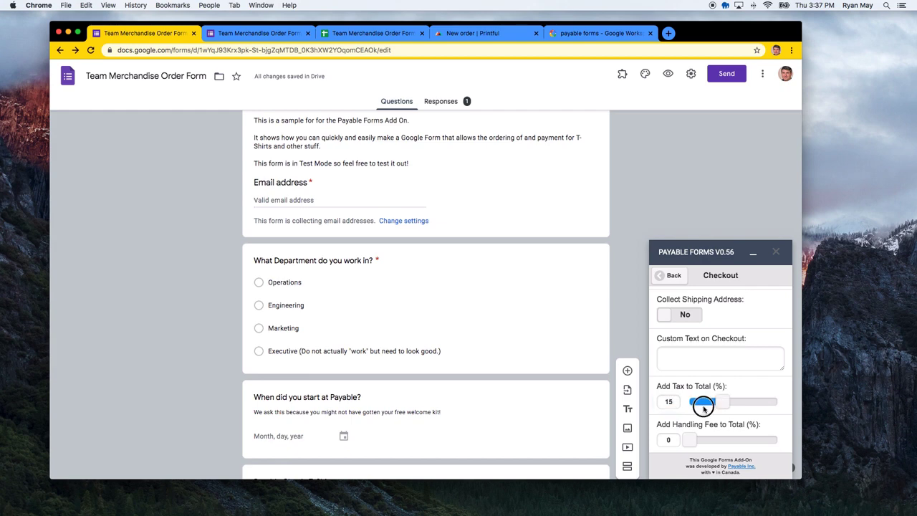
Enable Add Handling Fee to Total and set it to 3%
{"action": "left_click", "coordinate": [692, 439]}
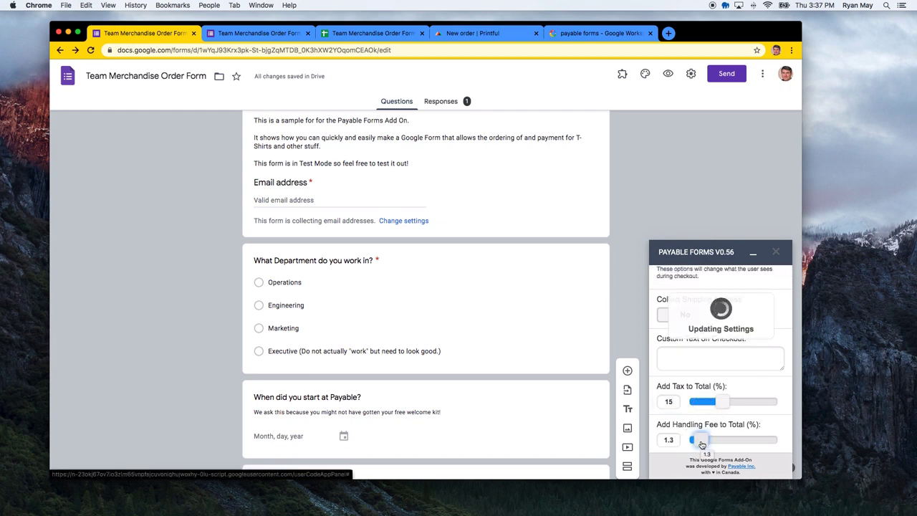
{"action": "left_click_drag", "start_coordinate": [701, 444], "coordinate": [707, 444]}
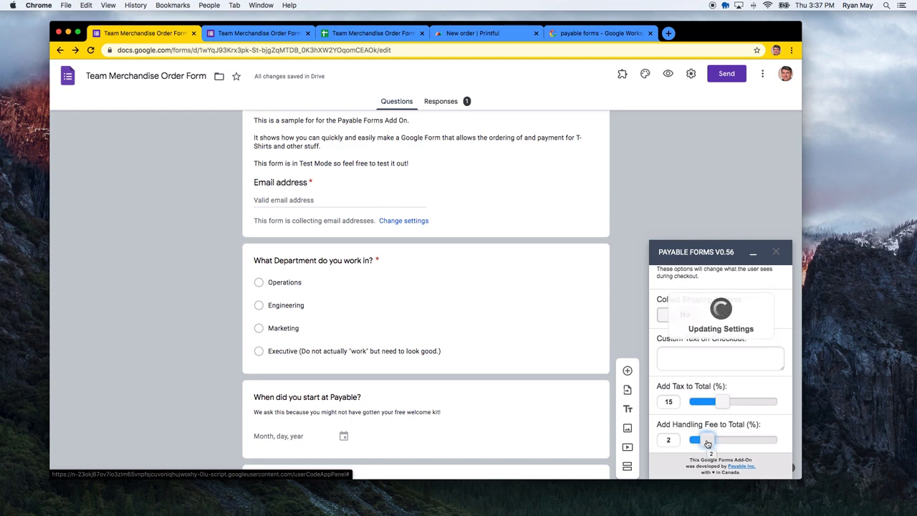
{"action": "left_click_drag", "start_coordinate": [707, 443], "coordinate": [715, 444]}
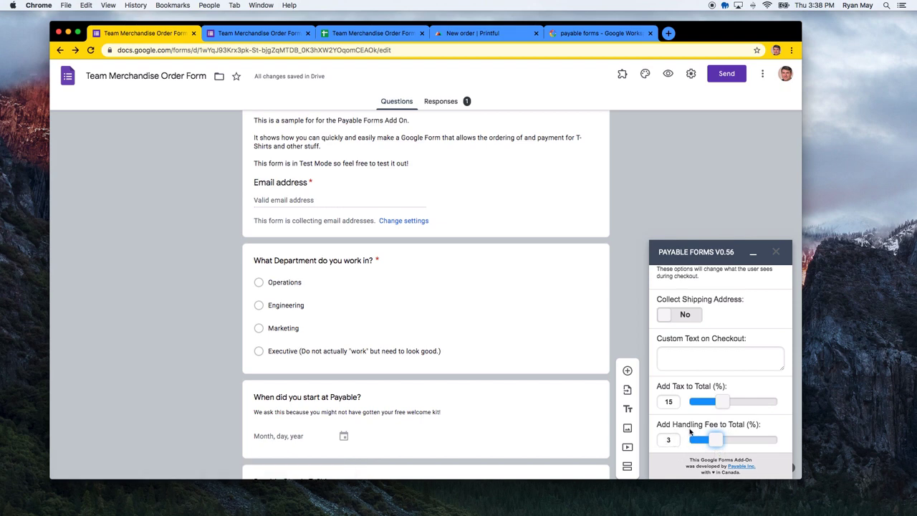
{"action": "left_click", "coordinate": [690, 429]}
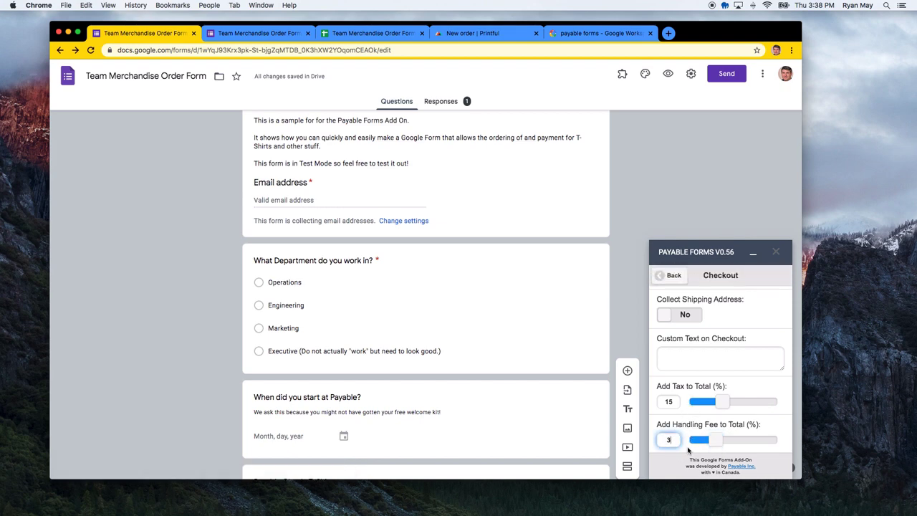
{"action": "scroll", "coordinate": [692, 422], "scroll_direction": "down", "scroll_amount": 1}
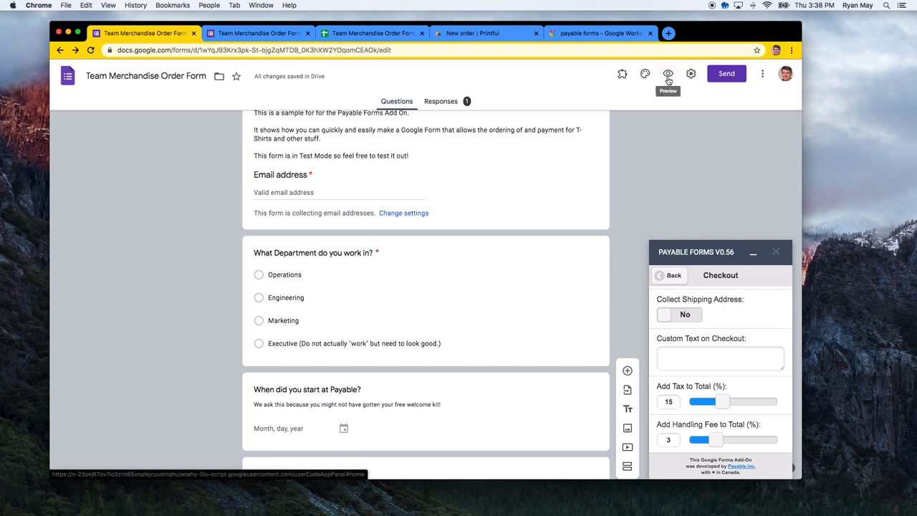
Get the form's shortened share link and open the live form in a new tab
{"action": "left_click", "coordinate": [723, 75]}
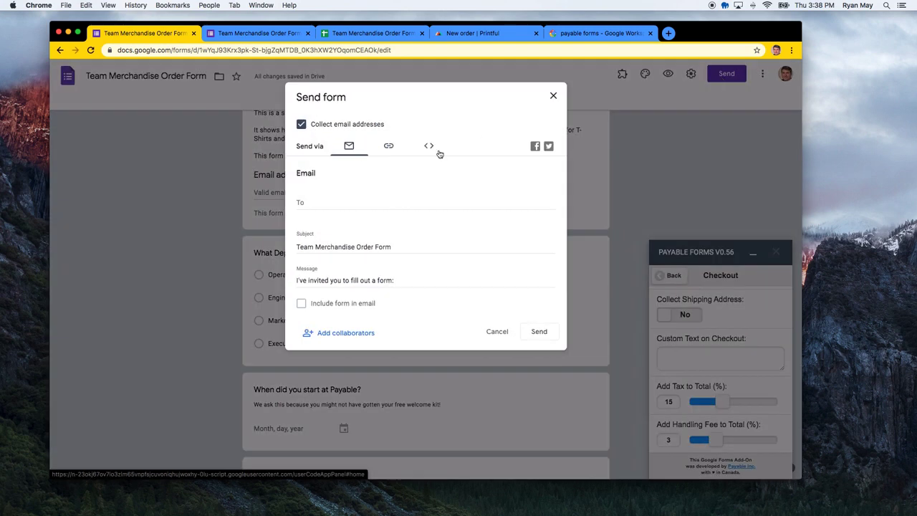
{"action": "left_click", "coordinate": [388, 146]}
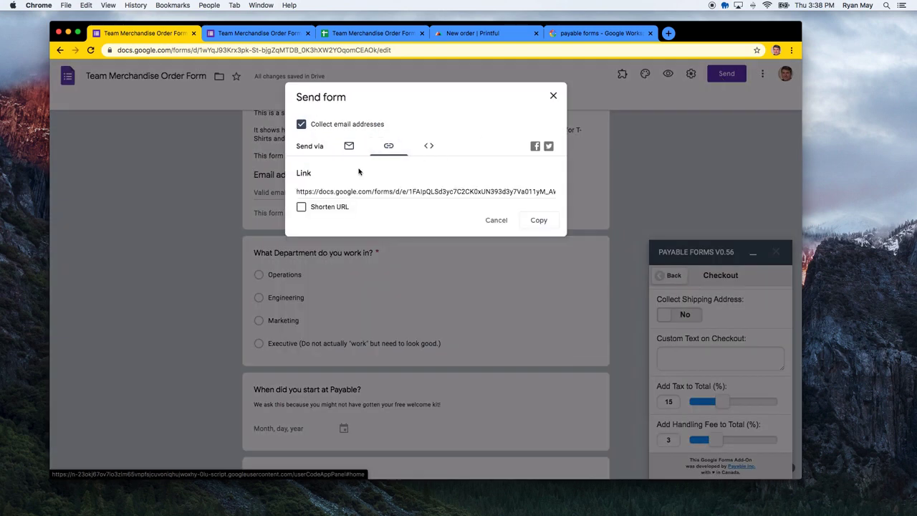
{"action": "left_click", "coordinate": [319, 206]}
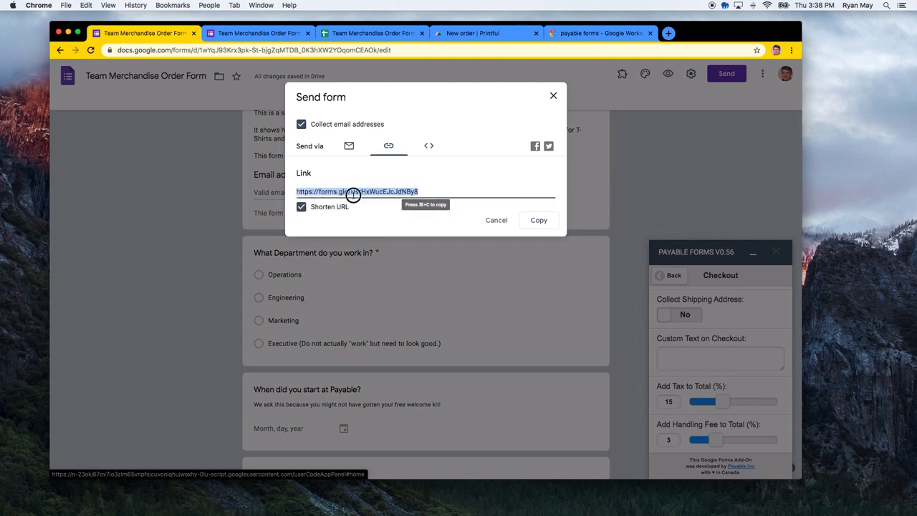
{"action": "left_click", "coordinate": [668, 33]}
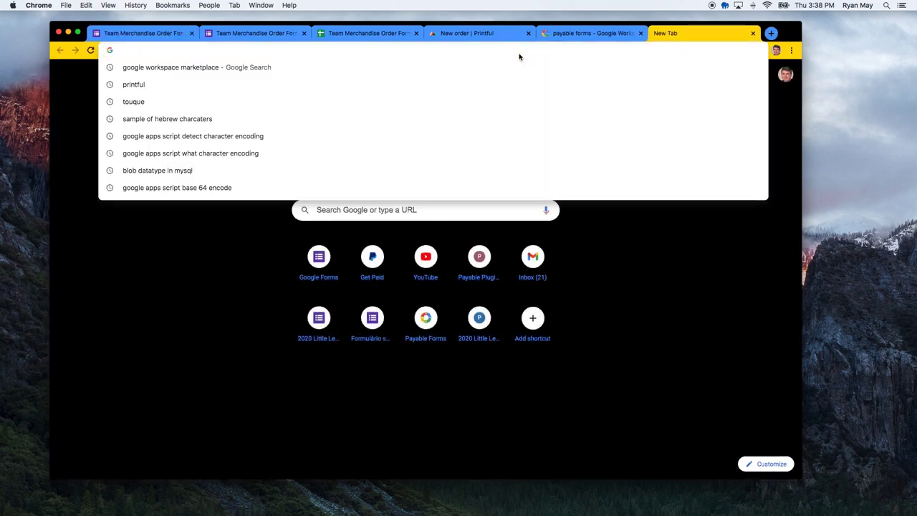
{"action": "type", "text": "https://forms.gle/UsrHxWucEJcJdNBy8"}
{"action": "key", "text": "Return"}
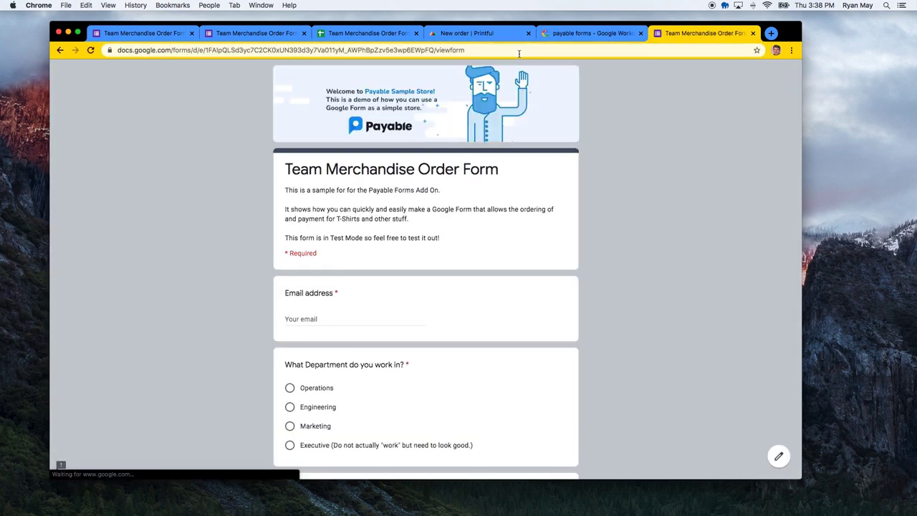
Enter an email address, choose the Executive department and a November 25 start date
{"action": "left_click", "coordinate": [324, 318]}
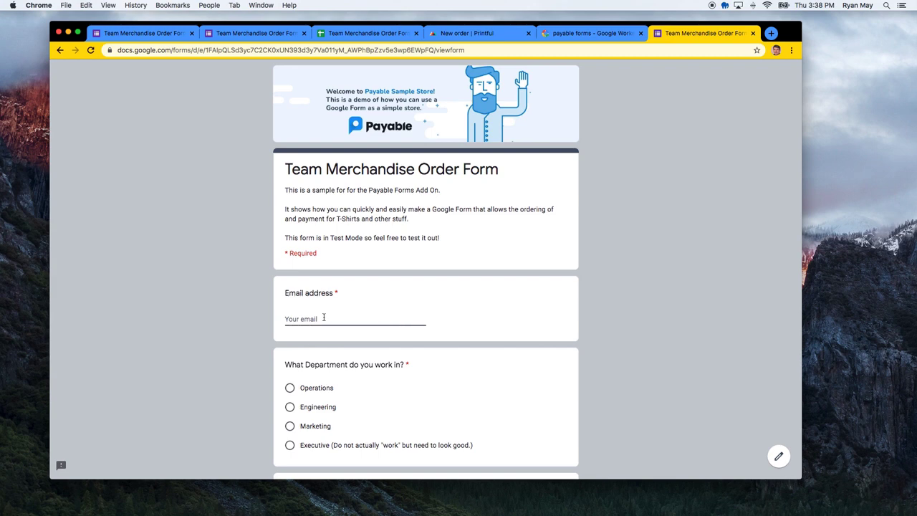
{"action": "scroll", "coordinate": [326, 378], "scroll_direction": "down", "scroll_amount": 2}
{"action": "left_click", "coordinate": [323, 378]}
{"action": "scroll", "coordinate": [326, 378], "scroll_direction": "down", "scroll_amount": 3}
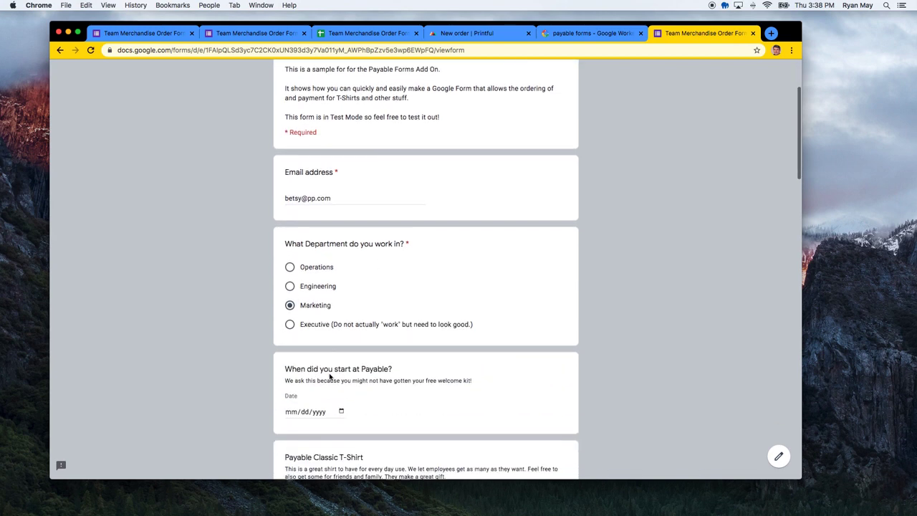
{"action": "scroll", "coordinate": [329, 376], "scroll_direction": "down", "scroll_amount": 1}
{"action": "left_click", "coordinate": [327, 288]}
{"action": "scroll", "coordinate": [327, 290], "scroll_direction": "down", "scroll_amount": 1}
{"action": "left_click", "coordinate": [341, 328]}
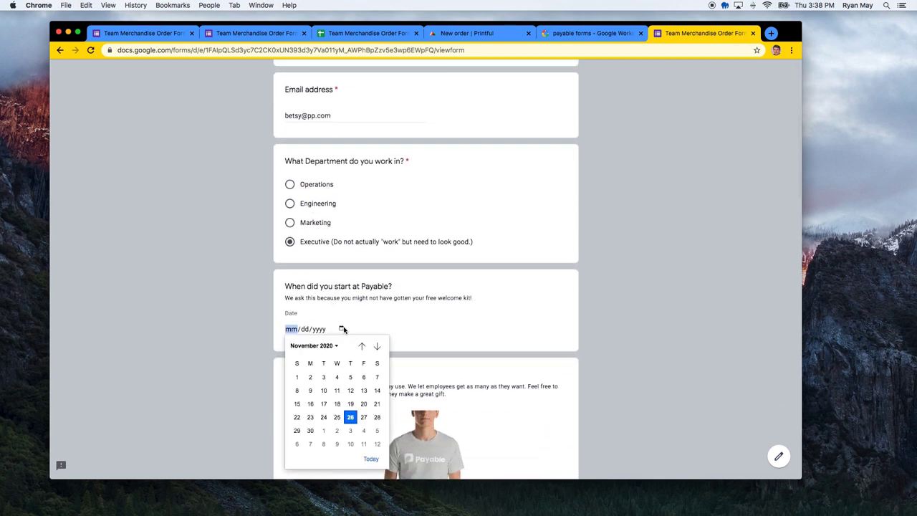
{"action": "left_click", "coordinate": [336, 417]}
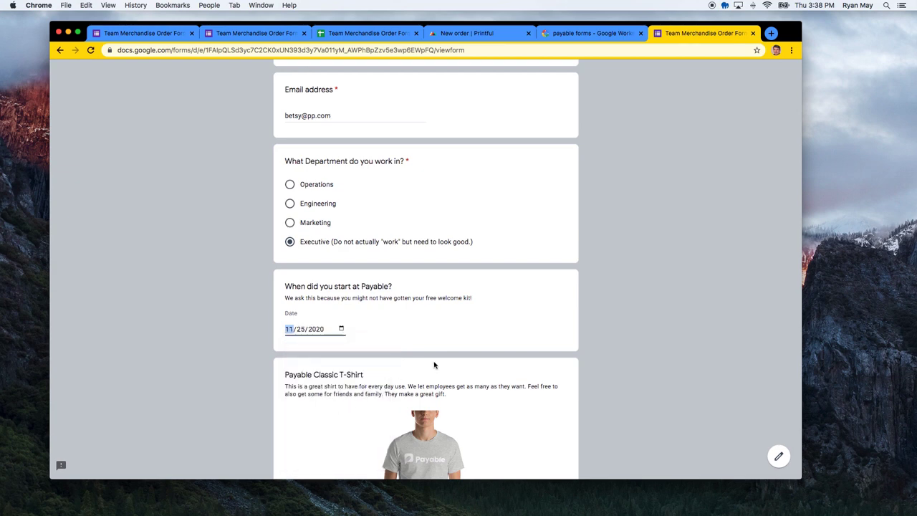
{"action": "scroll", "coordinate": [433, 366], "scroll_direction": "down", "scroll_amount": 3}
{"action": "scroll", "coordinate": [433, 365], "scroll_direction": "down", "scroll_amount": 8}
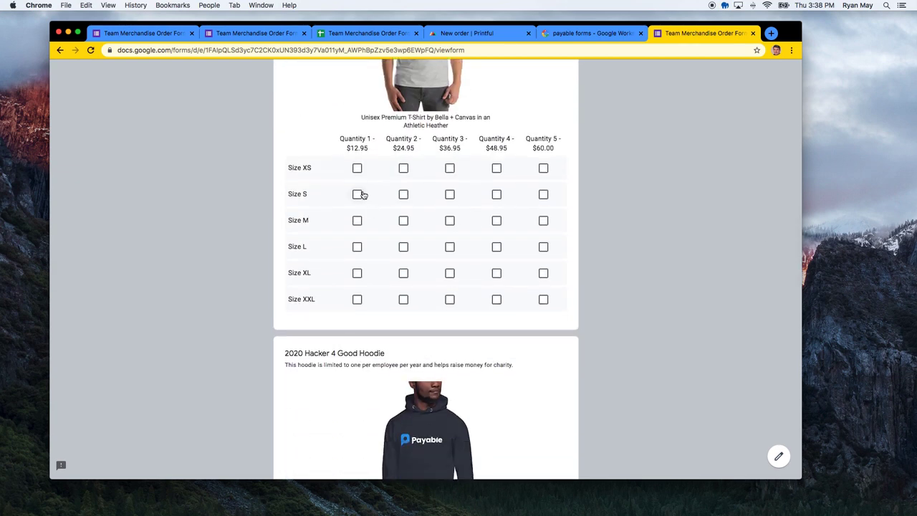
Order two size S Classic T-Shirts and a Champion Backpack for in-person pickup, then submit
{"action": "left_click", "coordinate": [403, 194]}
{"action": "scroll", "coordinate": [389, 240], "scroll_direction": "down", "scroll_amount": 3}
{"action": "scroll", "coordinate": [389, 245], "scroll_direction": "down", "scroll_amount": 12}
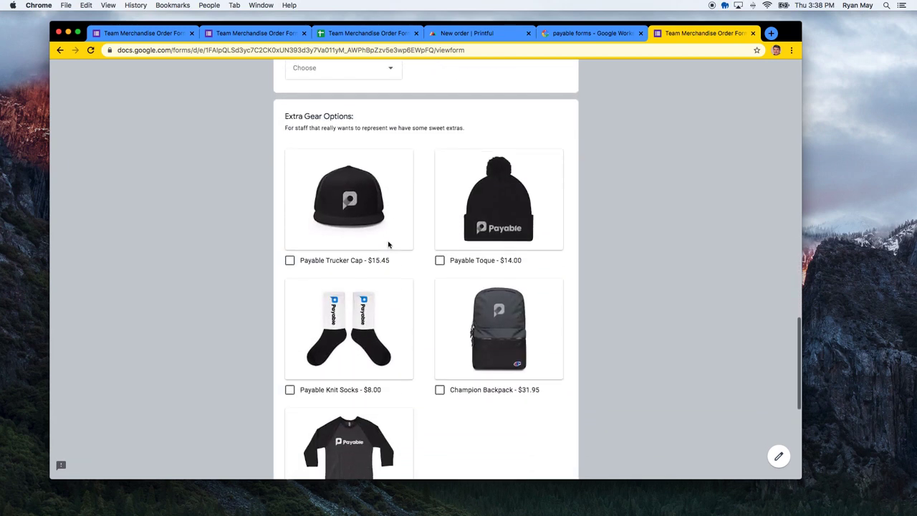
{"action": "left_click", "coordinate": [439, 258]}
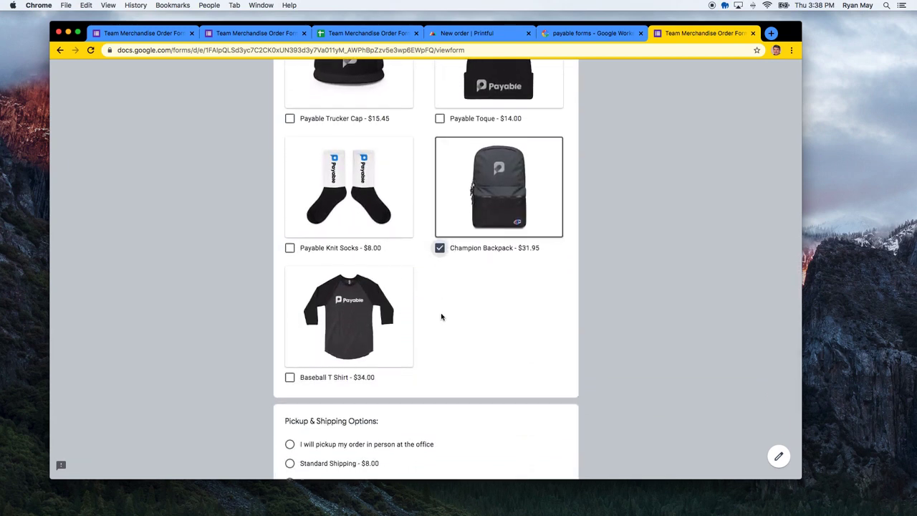
{"action": "scroll", "coordinate": [442, 319], "scroll_direction": "down", "scroll_amount": 4}
{"action": "left_click", "coordinate": [346, 287]}
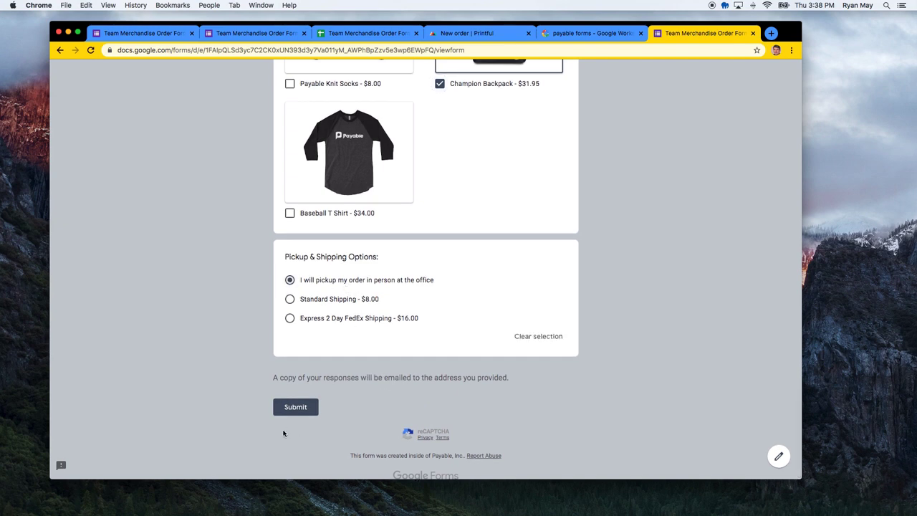
{"action": "left_click", "coordinate": [296, 407]}
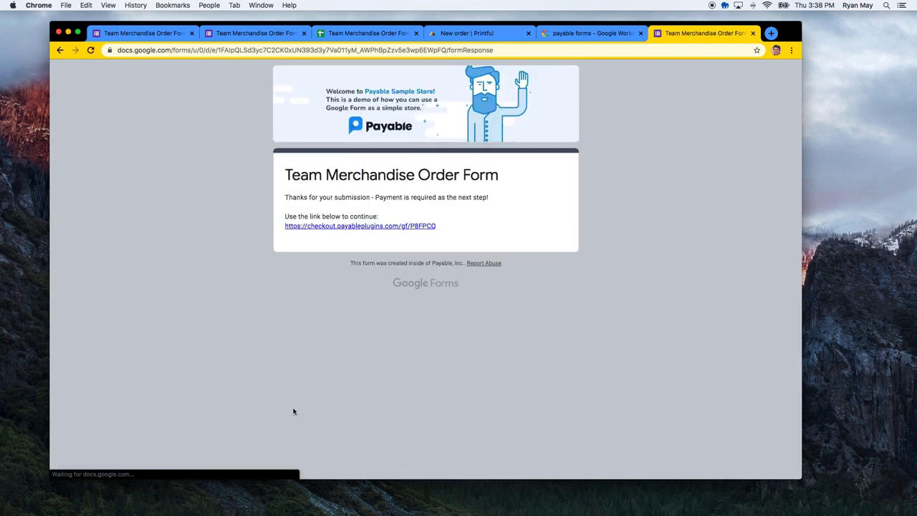
Open the checkout page and copy the Discover test card number
{"action": "left_click", "coordinate": [338, 226]}
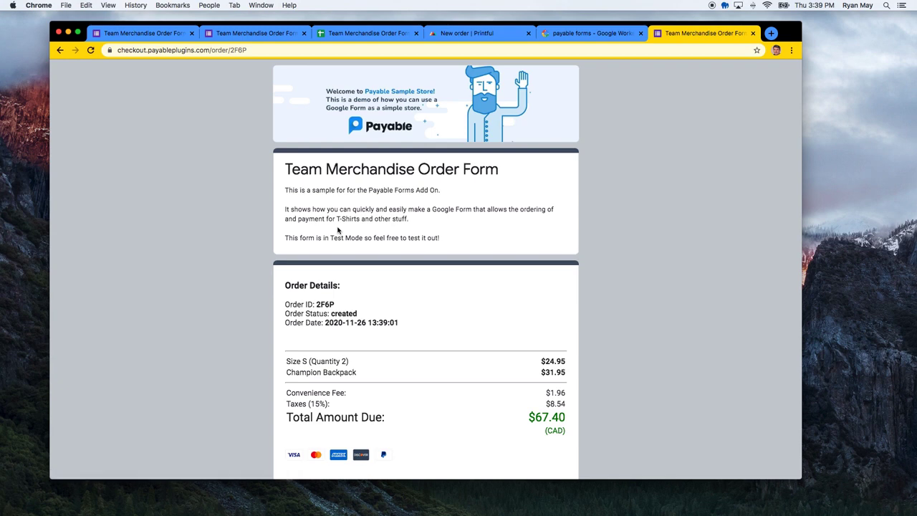
{"action": "scroll", "coordinate": [342, 230], "scroll_direction": "down", "scroll_amount": 3}
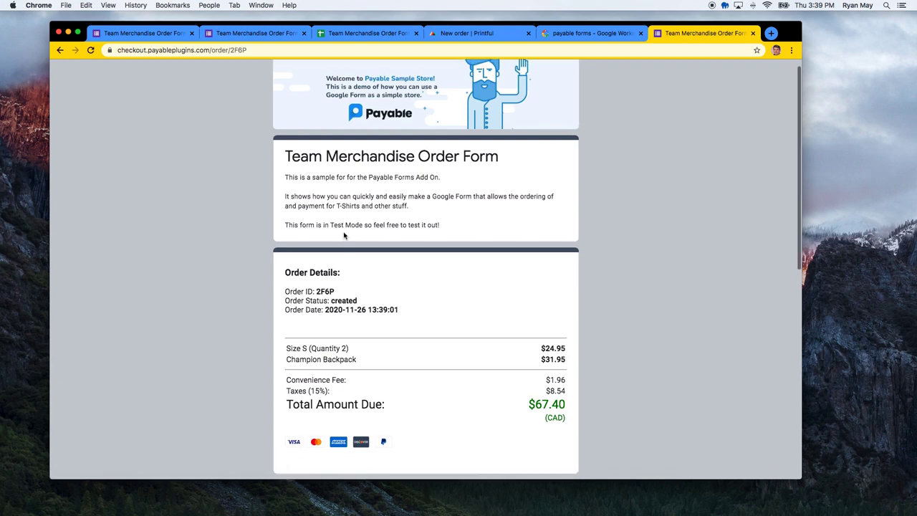
{"action": "left_click_drag", "start_coordinate": [286, 246], "coordinate": [353, 247]}
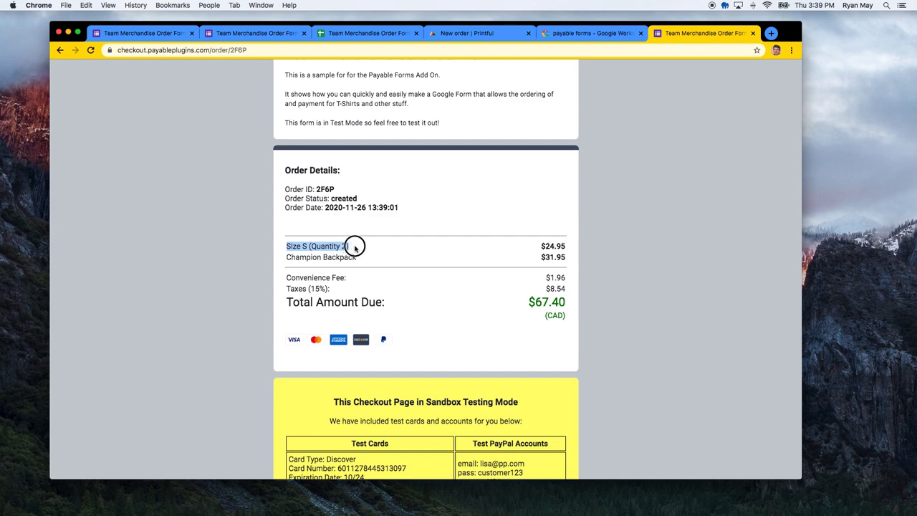
{"action": "left_click", "coordinate": [355, 248]}
{"action": "scroll", "coordinate": [365, 260], "scroll_direction": "down", "scroll_amount": 5}
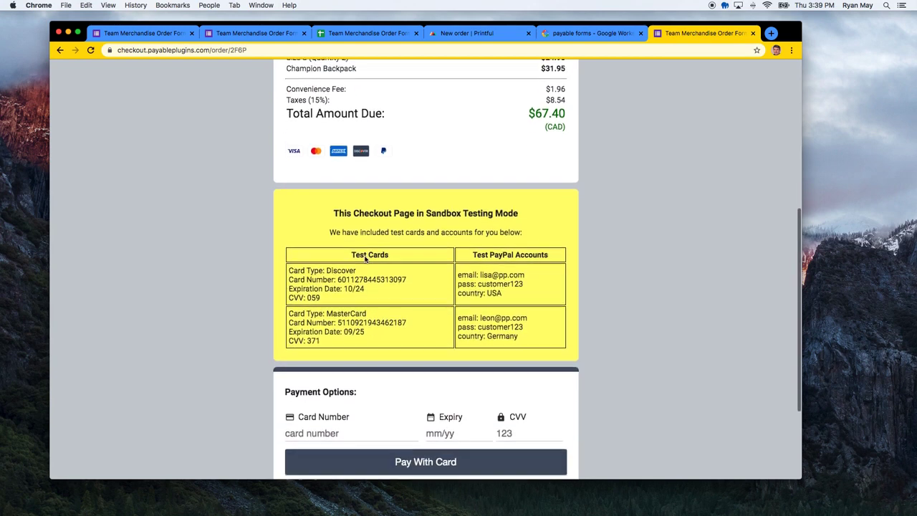
{"action": "left_click_drag", "start_coordinate": [412, 267], "coordinate": [334, 263]}
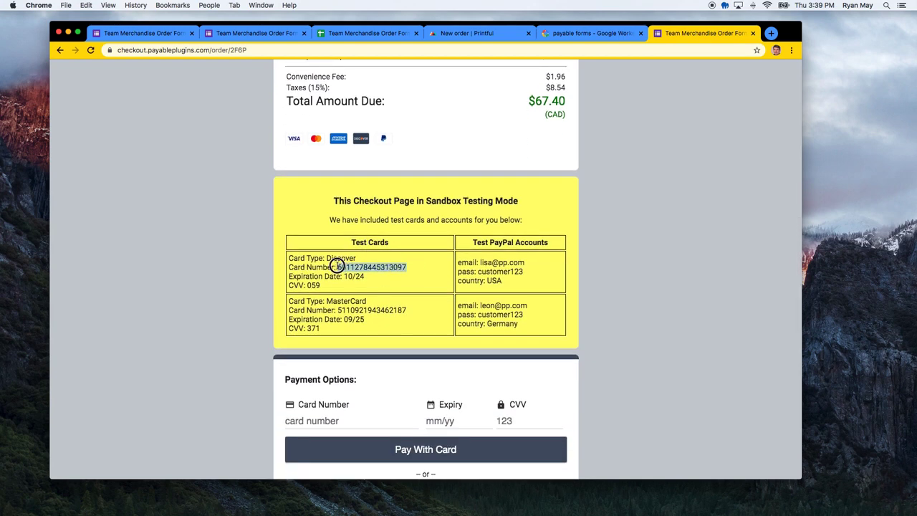
{"action": "key", "text": "super+c"}
Pay the $67.40 order with the Discover test card, expiry 10/24 and its test CVV
{"action": "scroll", "coordinate": [338, 268], "scroll_direction": "down", "scroll_amount": 3}
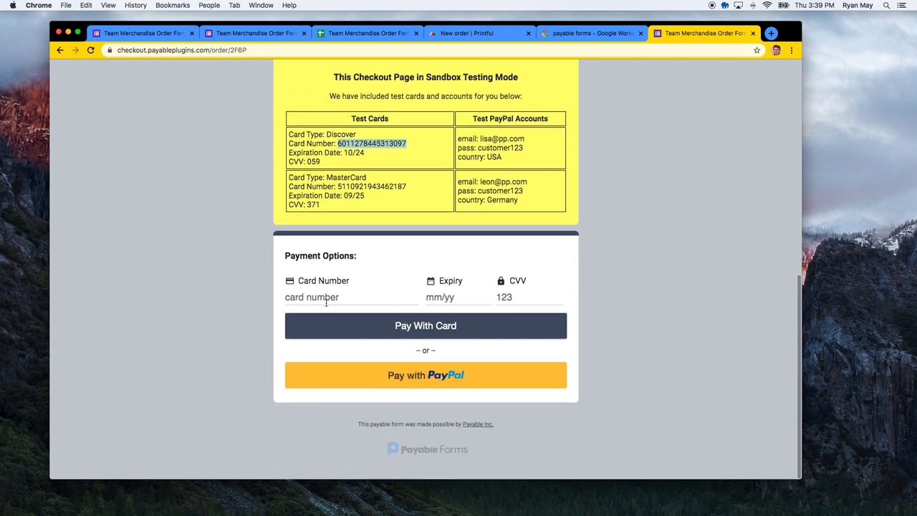
{"action": "left_click", "coordinate": [332, 297]}
{"action": "key", "text": "super+v"}
{"action": "left_click", "coordinate": [432, 300]}
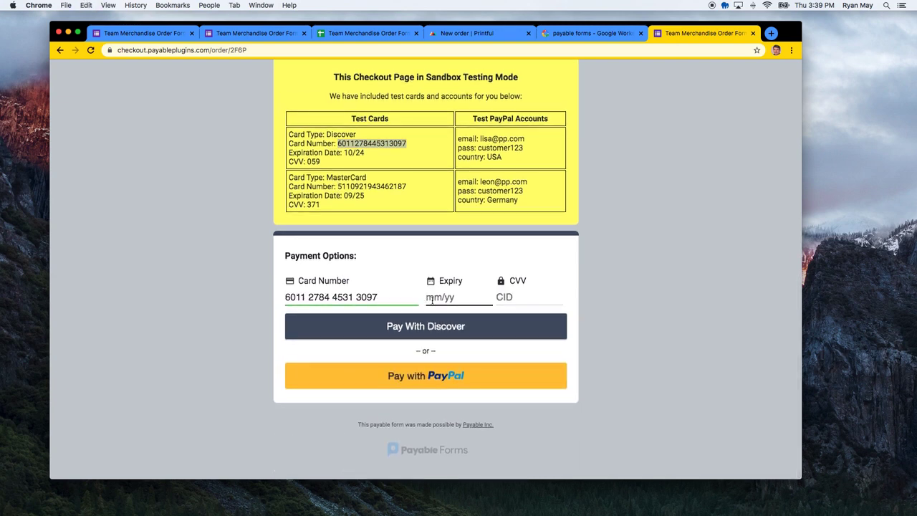
{"action": "type", "text": "10 / 24"}
{"action": "left_click", "coordinate": [516, 302]}
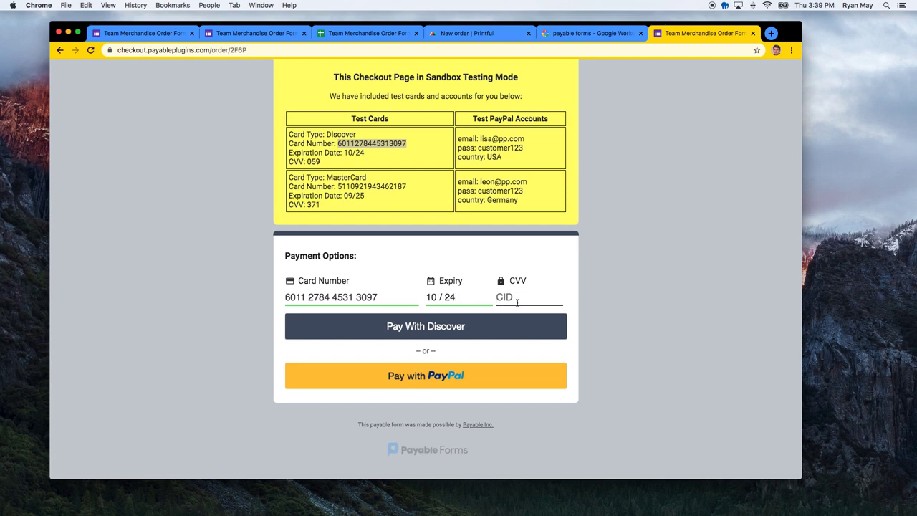
{"action": "type", "text": "059"}
{"action": "left_click", "coordinate": [487, 325]}
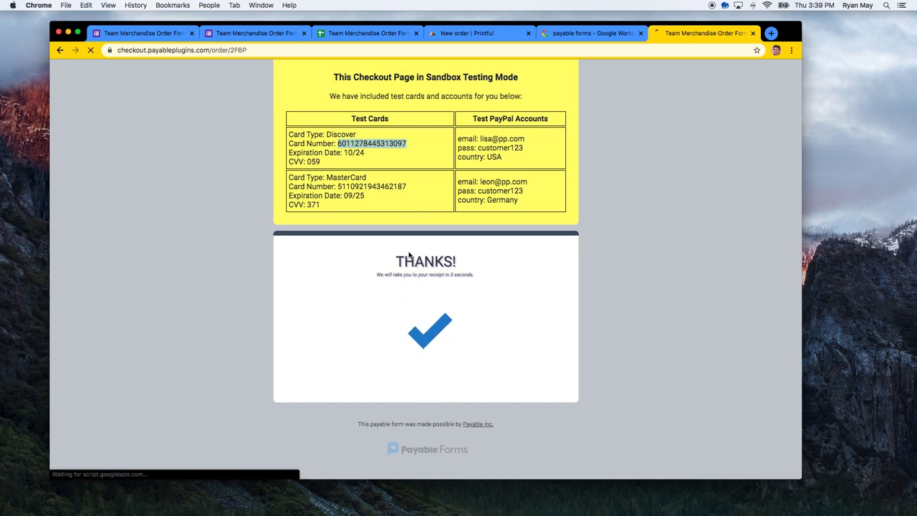
{"action": "left_click", "coordinate": [365, 33]}
Check the new order row's payment method and transaction ID in the responses sheet
{"action": "left_click", "coordinate": [334, 222]}
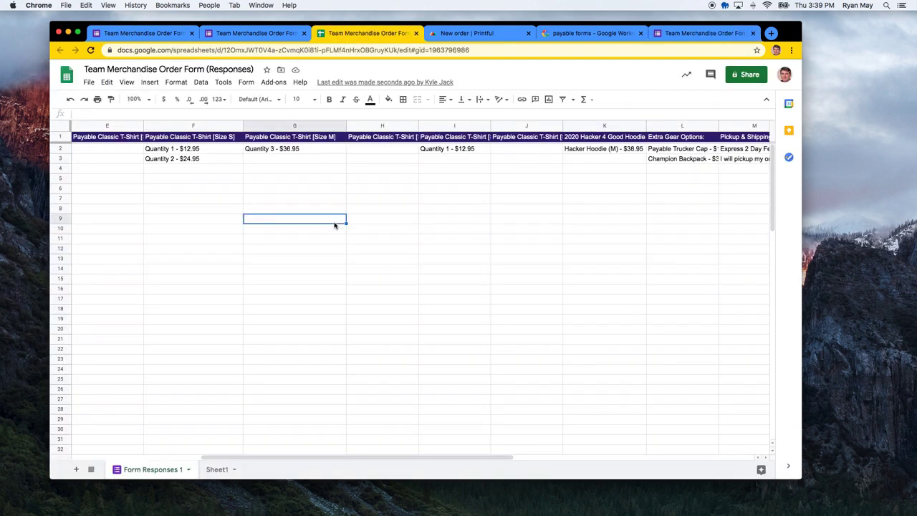
{"action": "scroll", "coordinate": [259, 260], "scroll_direction": "left", "scroll_amount": 5}
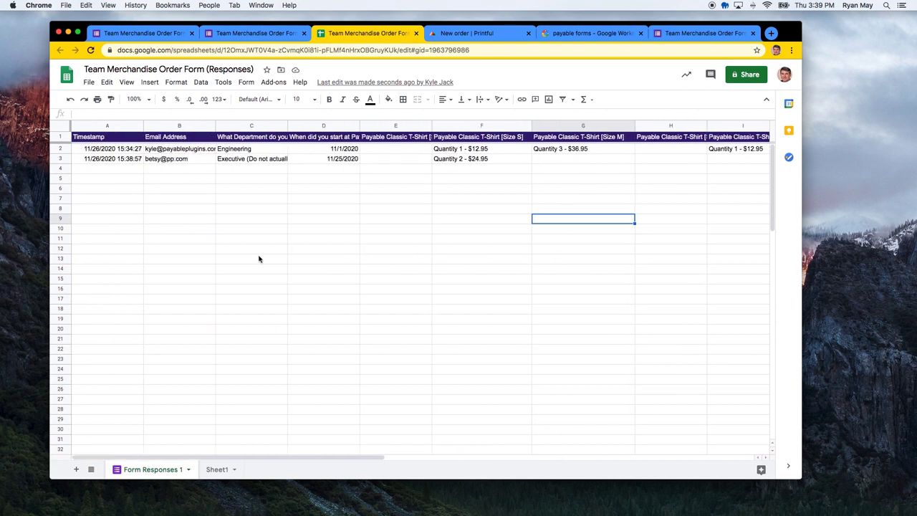
{"action": "scroll", "coordinate": [319, 207], "scroll_direction": "right", "scroll_amount": 10}
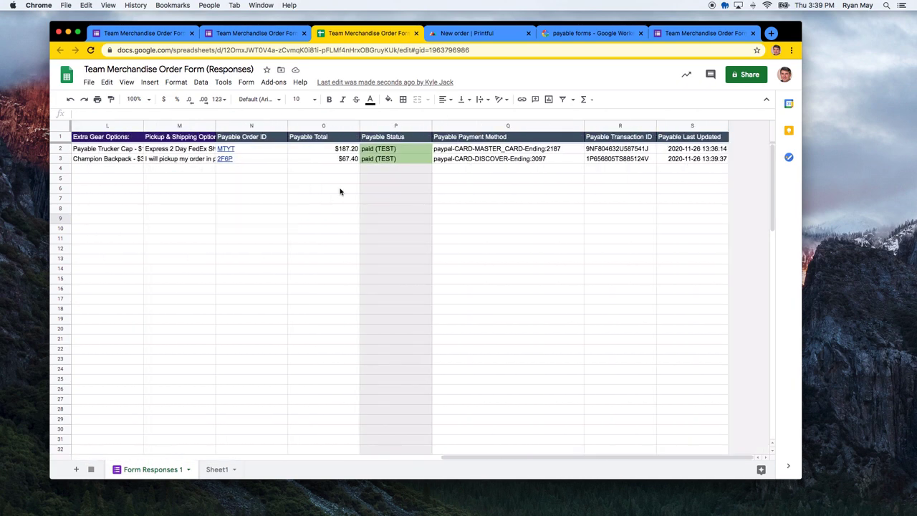
{"action": "left_click", "coordinate": [487, 163]}
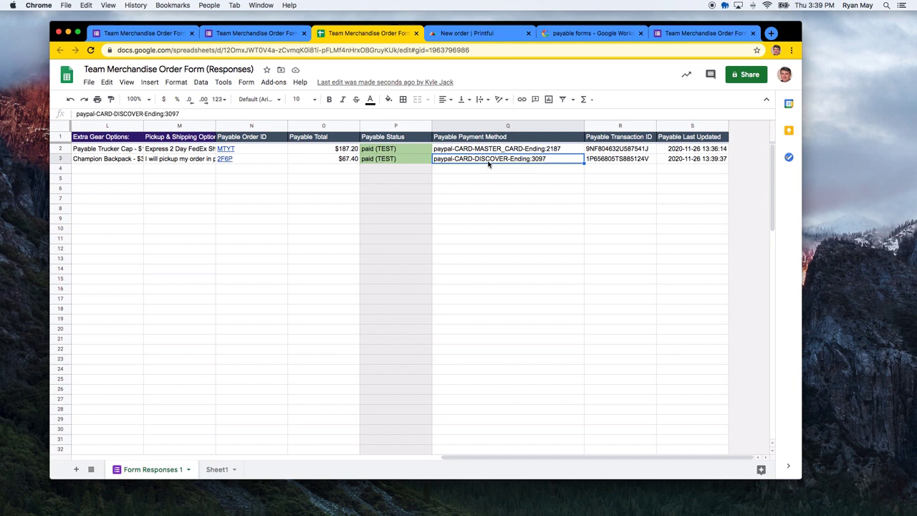
{"action": "left_click", "coordinate": [634, 162]}
{"action": "left_click", "coordinate": [573, 228]}
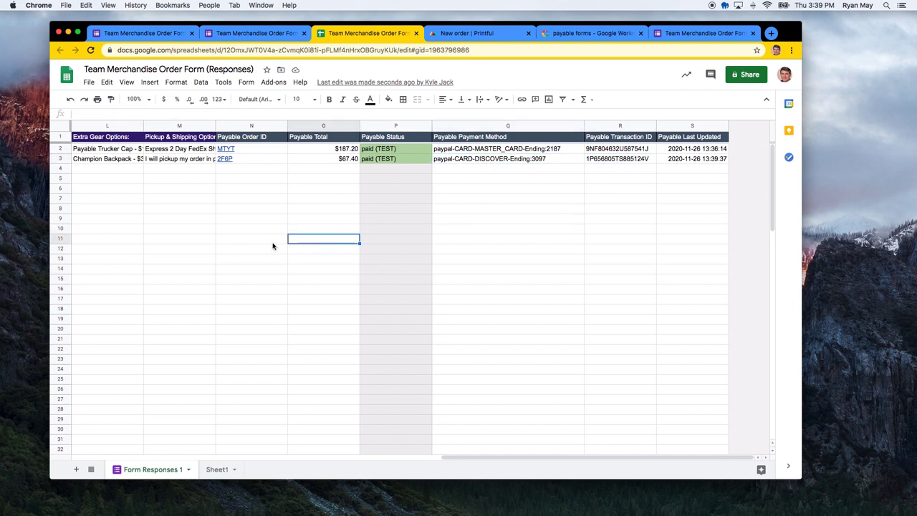
{"action": "scroll", "coordinate": [269, 247], "scroll_direction": "left", "scroll_amount": 10}
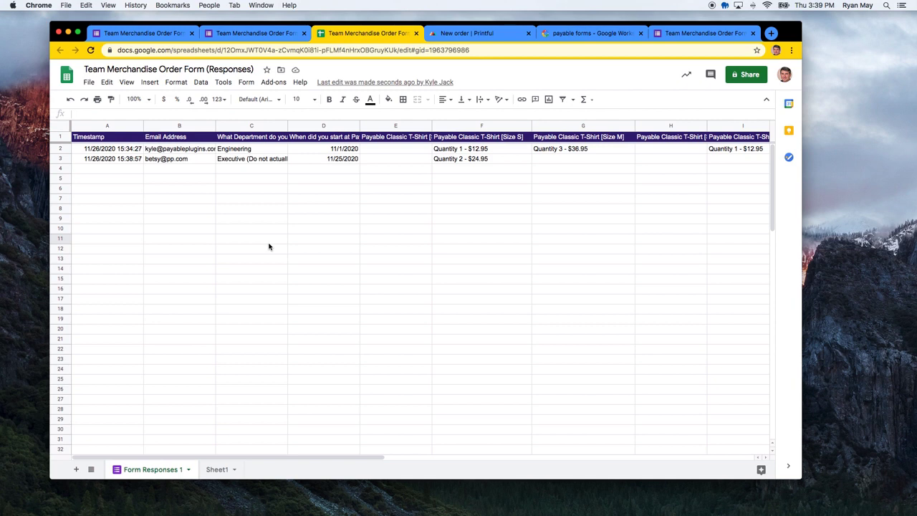
{"action": "left_click", "coordinate": [289, 300]}
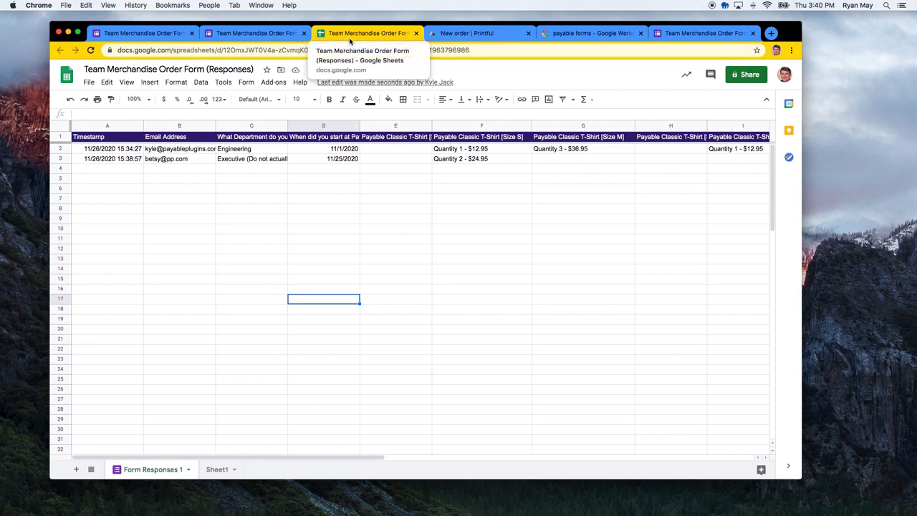
Position the white Payable logo on the black shirt front, choose size M, and add it
{"action": "left_click", "coordinate": [461, 33]}
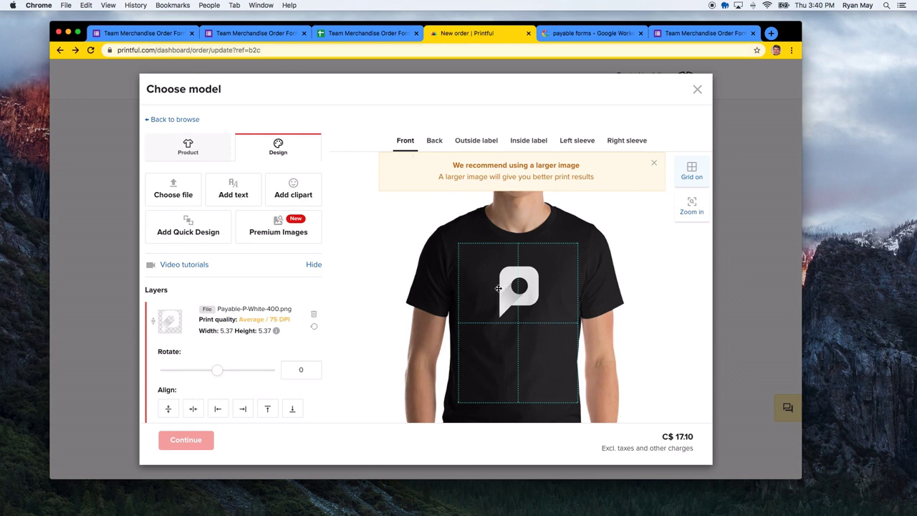
{"action": "left_click_drag", "start_coordinate": [497, 287], "coordinate": [505, 283]}
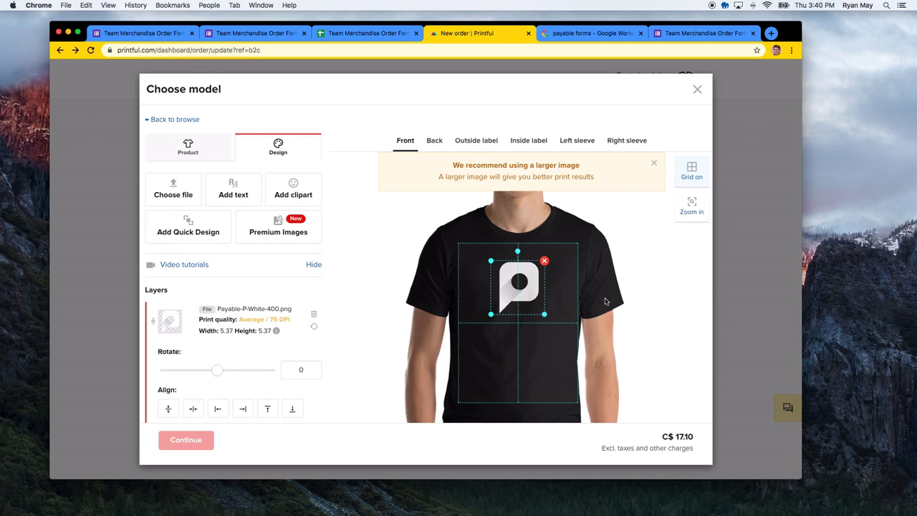
{"action": "left_click", "coordinate": [648, 305]}
{"action": "scroll", "coordinate": [247, 320], "scroll_direction": "down", "scroll_amount": 3}
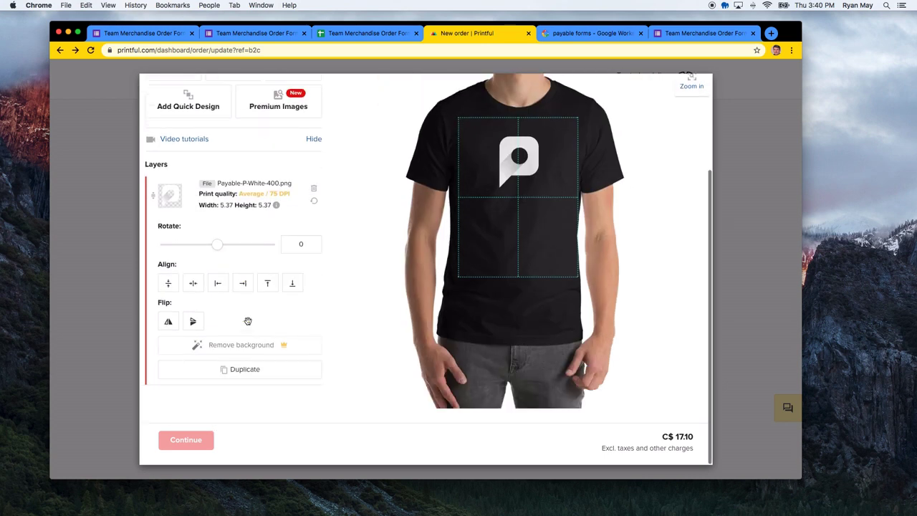
{"action": "scroll", "coordinate": [215, 236], "scroll_direction": "up", "scroll_amount": 3}
{"action": "left_click", "coordinate": [189, 148]}
{"action": "scroll", "coordinate": [237, 344], "scroll_direction": "down", "scroll_amount": 4}
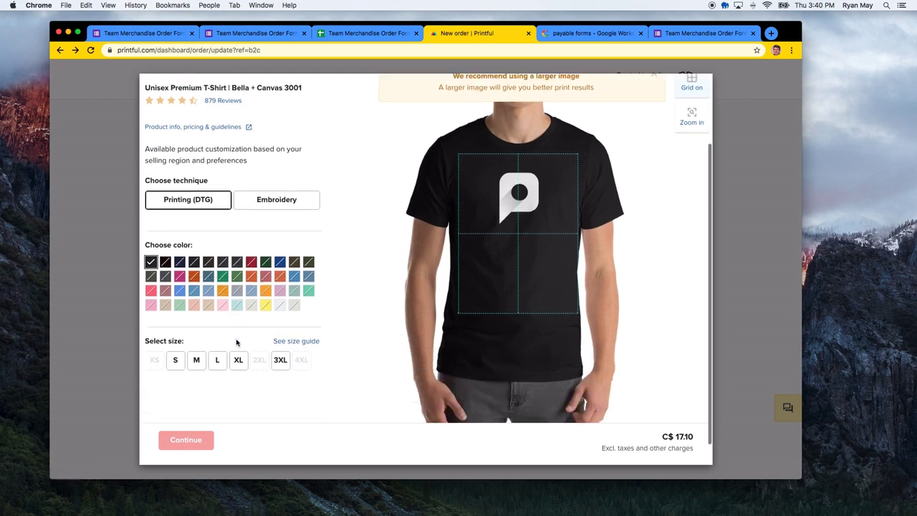
{"action": "left_click", "coordinate": [196, 335]}
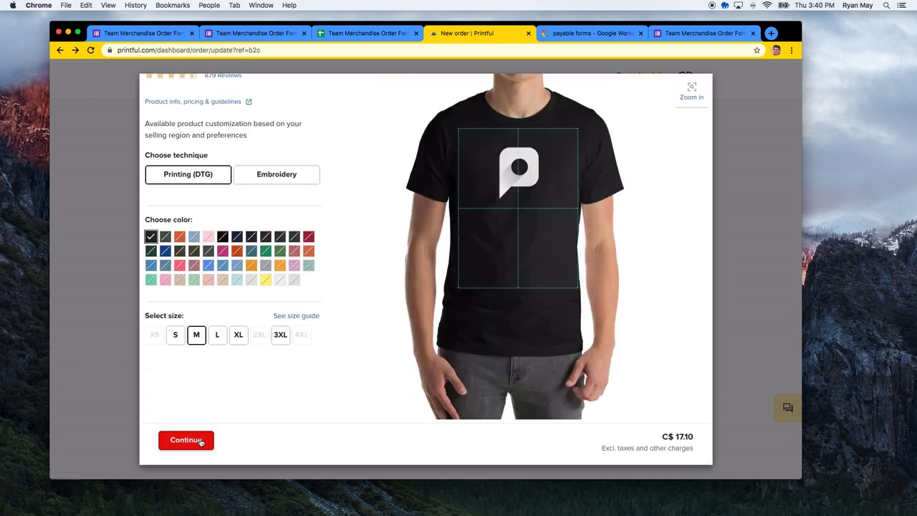
{"action": "left_click", "coordinate": [200, 442]}
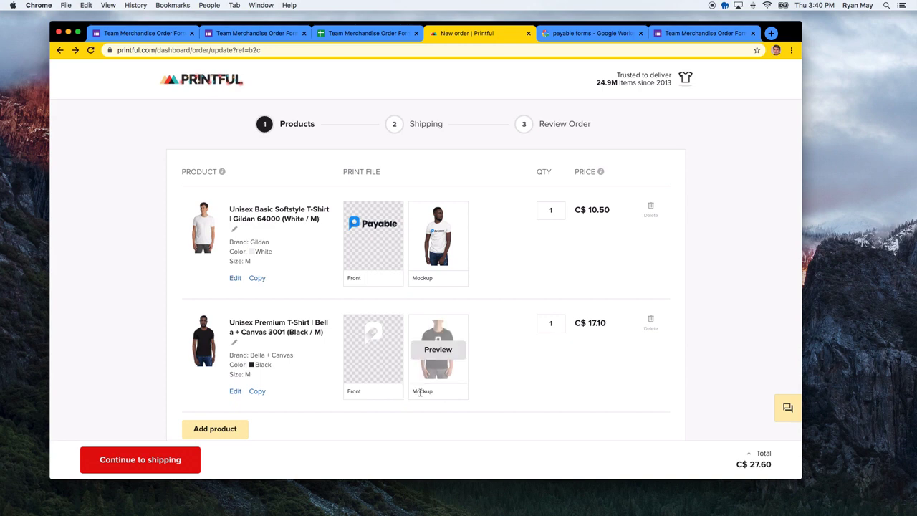
Save the black shirt mockup preview image to Downloads as payable-black-t.png
{"action": "left_click", "coordinate": [435, 350]}
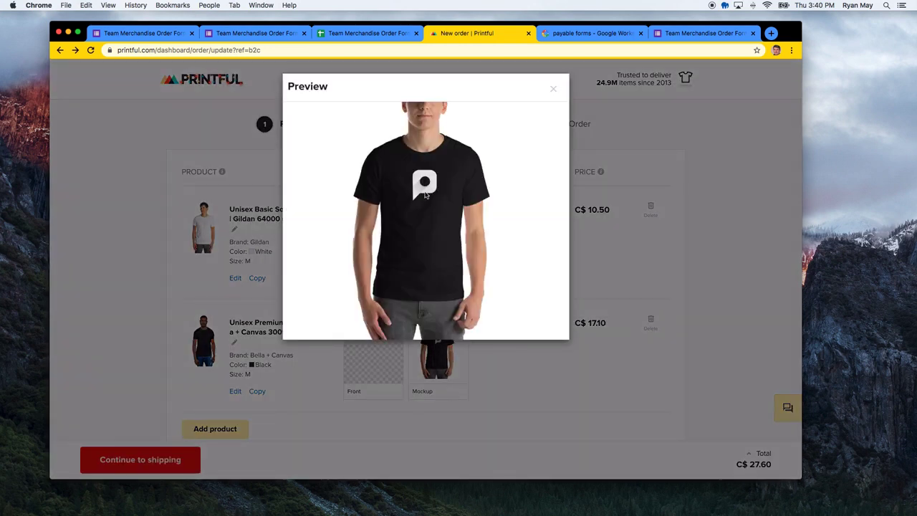
{"action": "right_click", "coordinate": [427, 195]}
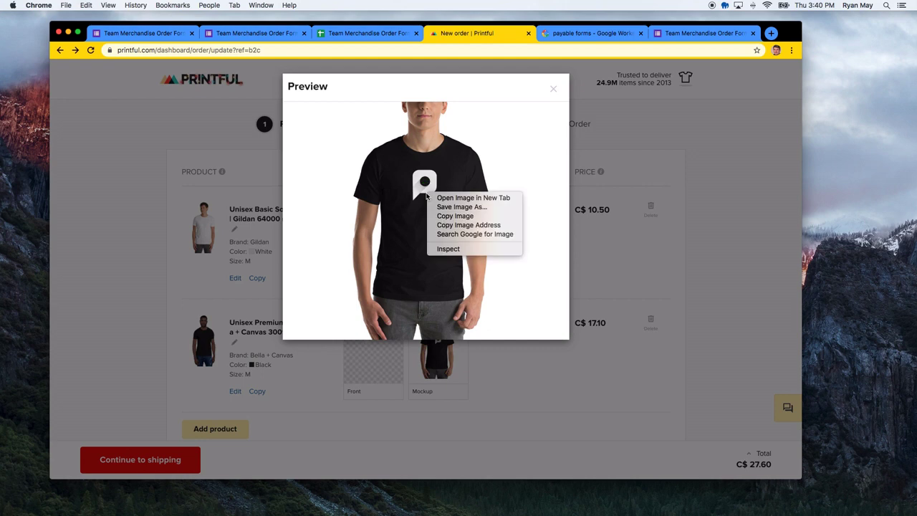
{"action": "left_click", "coordinate": [455, 207]}
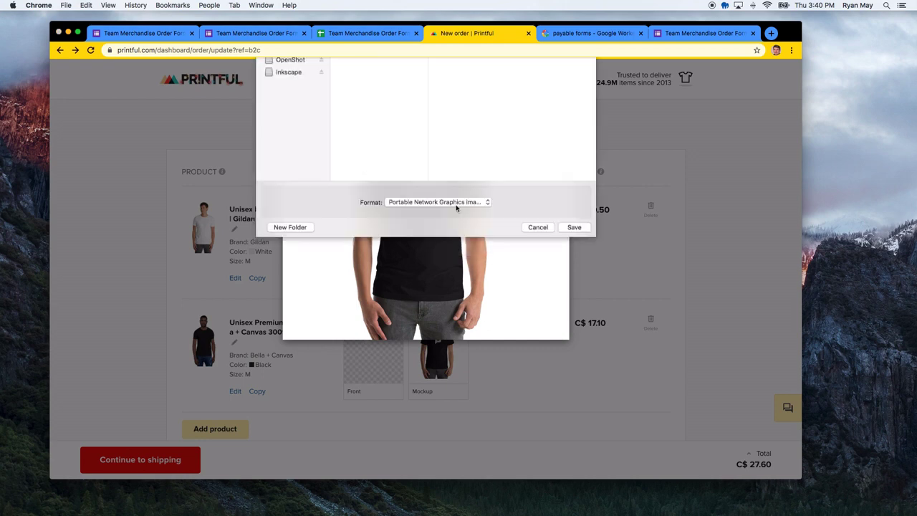
{"action": "type", "text": "payable"}
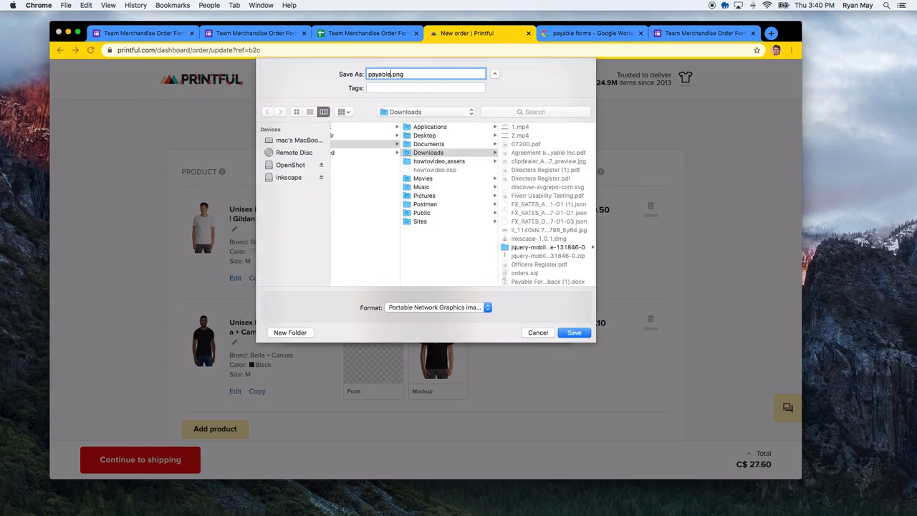
{"action": "type", "text": "-black-t"}
{"action": "key", "text": "Return"}
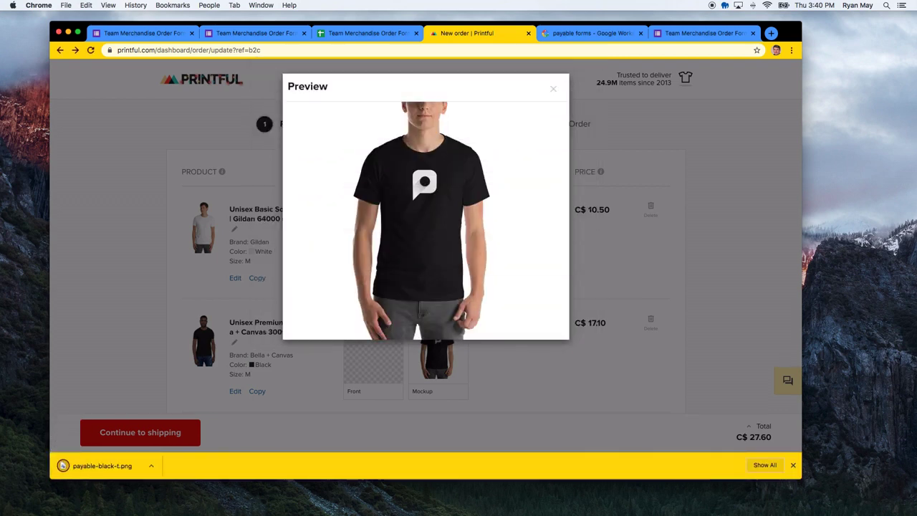
{"action": "left_click", "coordinate": [553, 88]}
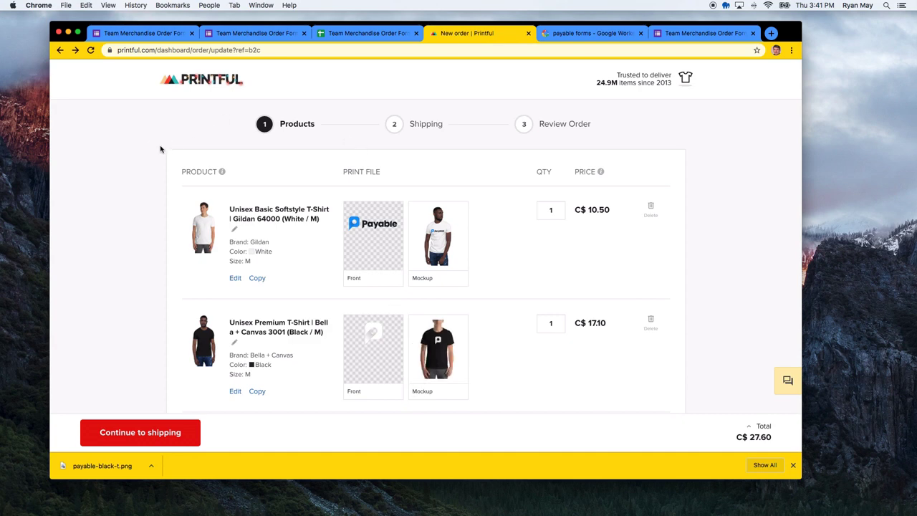
Close the Printful tab, look over the paid order receipt, and return to the Google Form
{"action": "left_click", "coordinate": [528, 34]}
{"action": "left_click", "coordinate": [358, 31]}
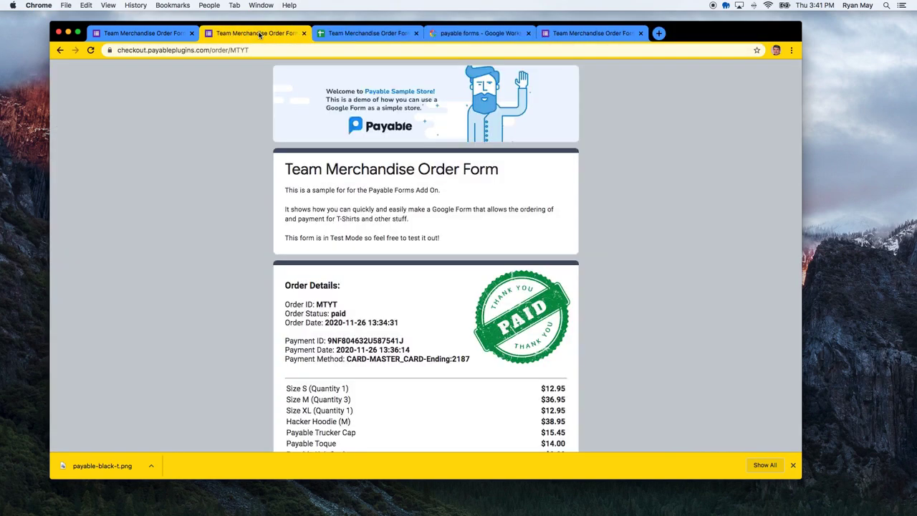
{"action": "left_click", "coordinate": [195, 34]}
{"action": "left_click", "coordinate": [238, 34]}
{"action": "scroll", "coordinate": [340, 286], "scroll_direction": "down", "scroll_amount": 5}
{"action": "scroll", "coordinate": [340, 287], "scroll_direction": "up", "scroll_amount": 5}
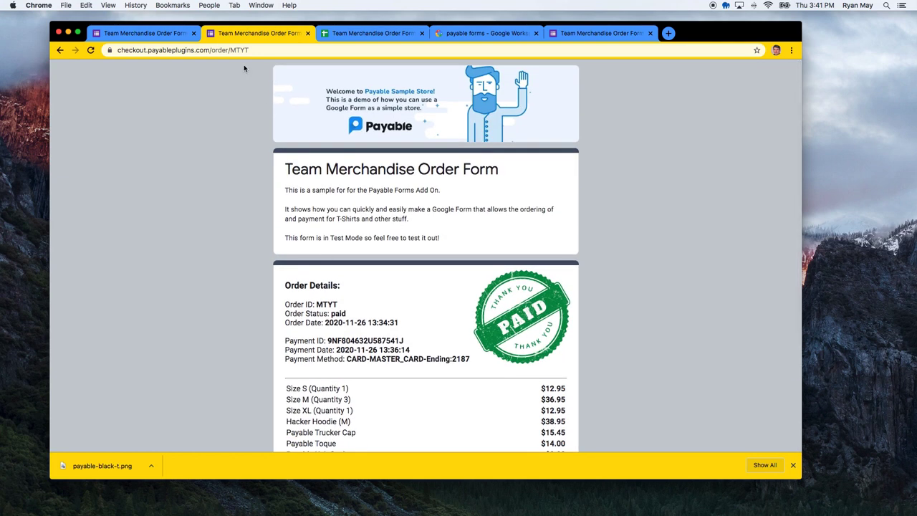
{"action": "left_click", "coordinate": [147, 33]}
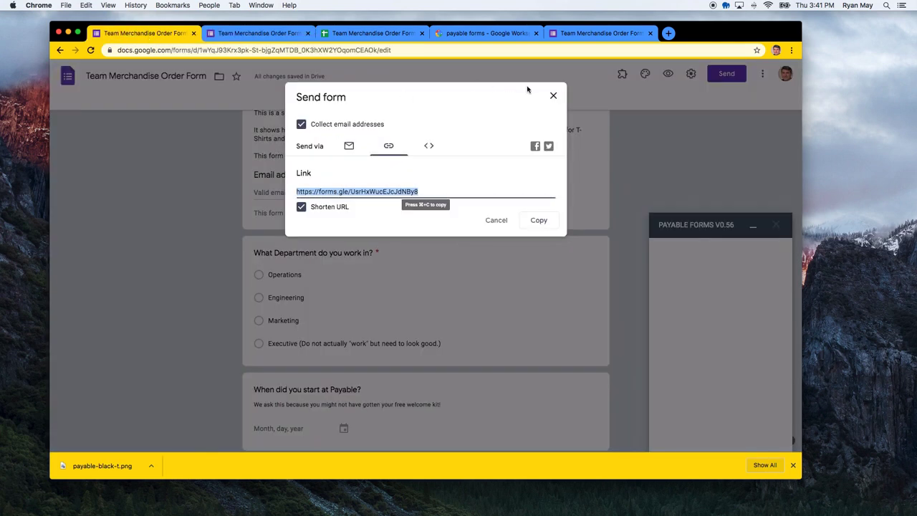
Close the Send dialog and review the Payable Forms checkout settings
{"action": "left_click", "coordinate": [553, 96]}
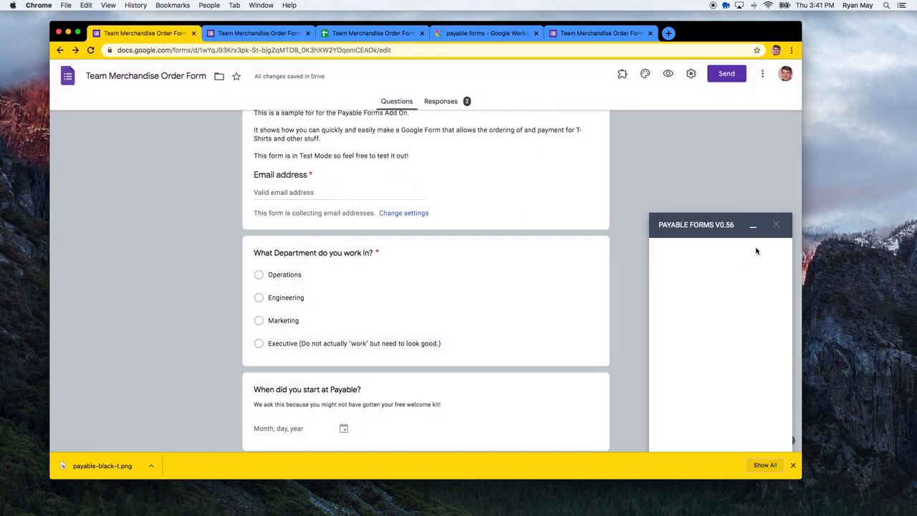
{"action": "left_click", "coordinate": [754, 231]}
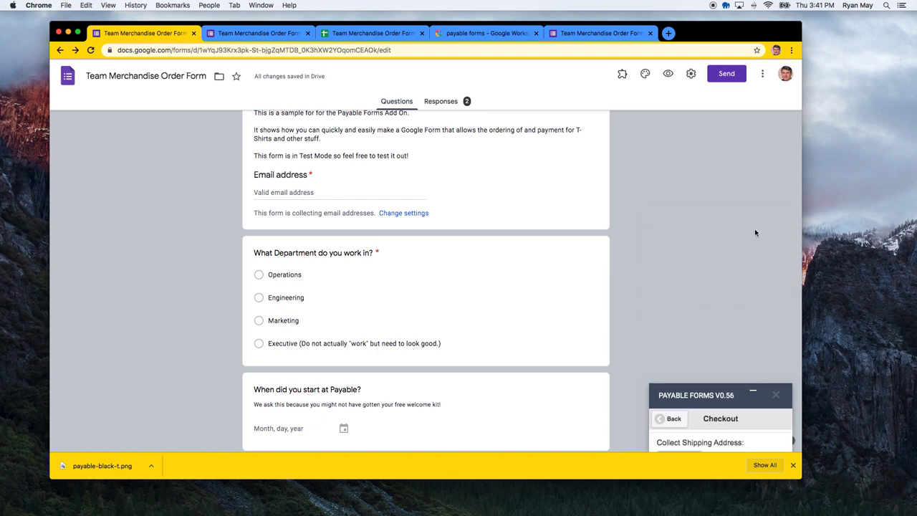
{"action": "left_click", "coordinate": [752, 436]}
{"action": "scroll", "coordinate": [723, 358], "scroll_direction": "down", "scroll_amount": 2}
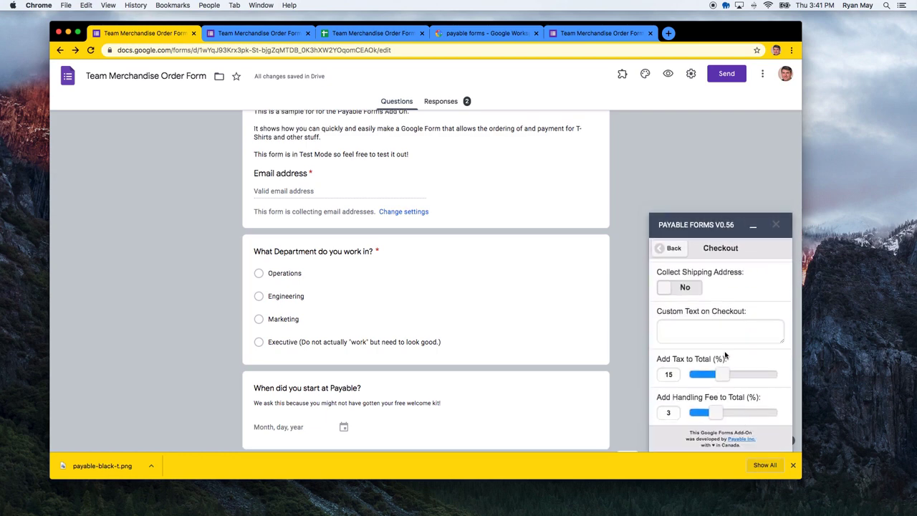
{"action": "left_click", "coordinate": [669, 248]}
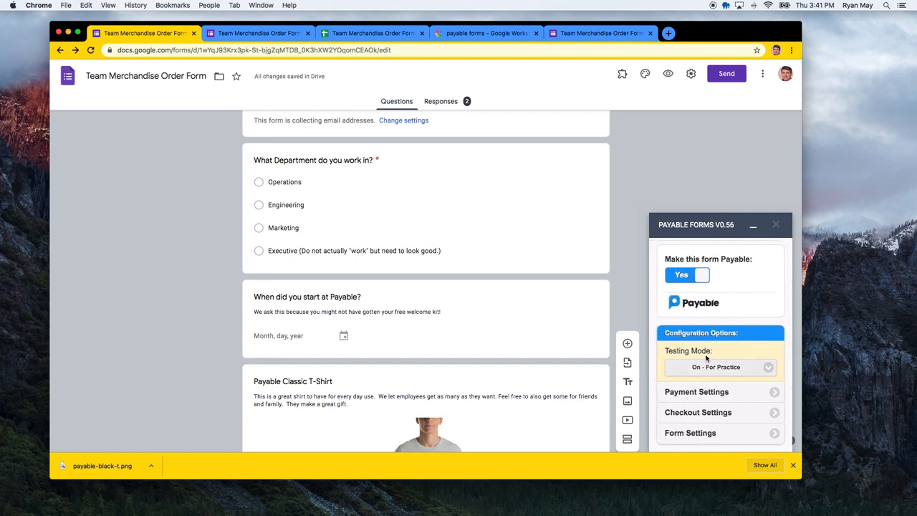
Set the Payable Forms Testing Mode to Off - Real Money and view the paid receipt
{"action": "left_click", "coordinate": [753, 228]}
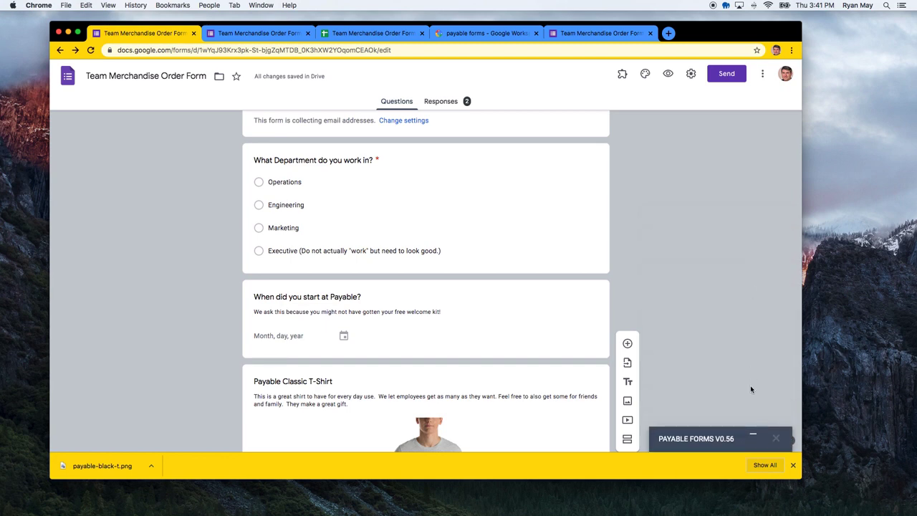
{"action": "left_click", "coordinate": [752, 380]}
{"action": "scroll", "coordinate": [714, 365], "scroll_direction": "down", "scroll_amount": 2}
{"action": "scroll", "coordinate": [714, 365], "scroll_direction": "up", "scroll_amount": 2}
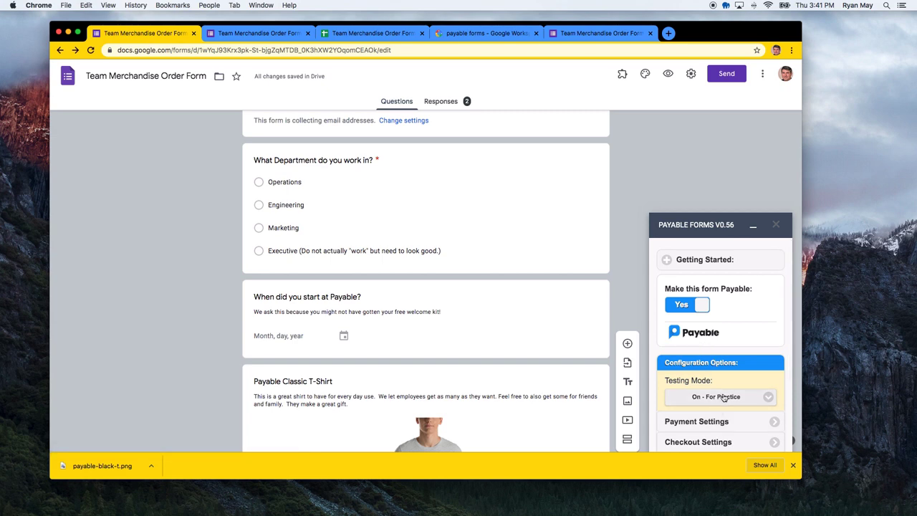
{"action": "left_click", "coordinate": [723, 397]}
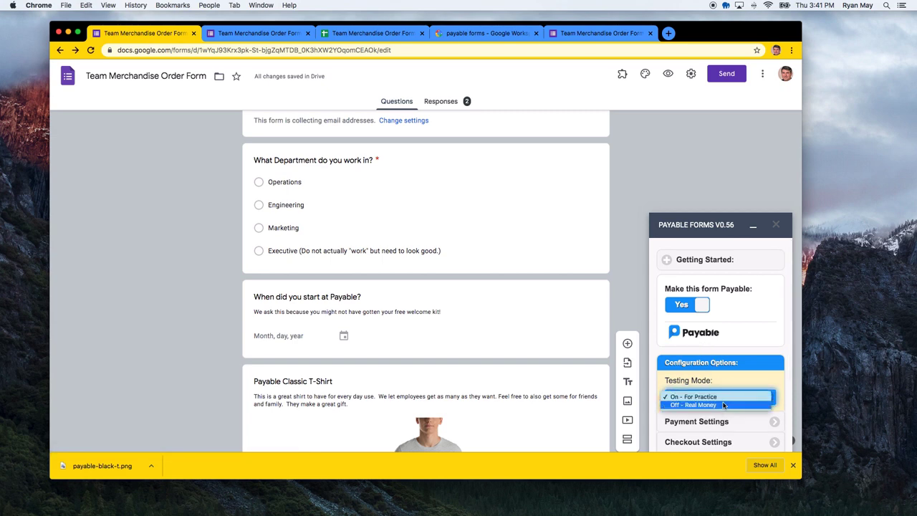
{"action": "left_click", "coordinate": [724, 405]}
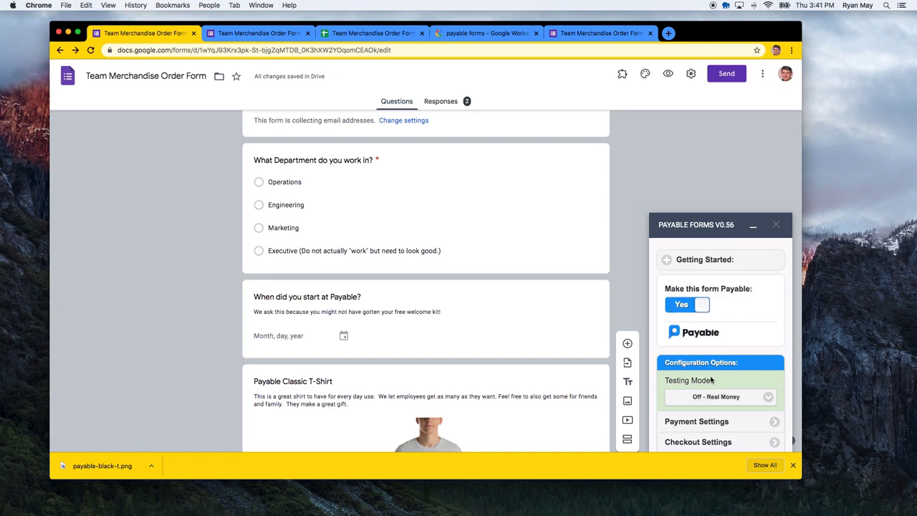
{"action": "left_click", "coordinate": [582, 34]}
{"action": "scroll", "coordinate": [536, 157], "scroll_direction": "down", "scroll_amount": 4}
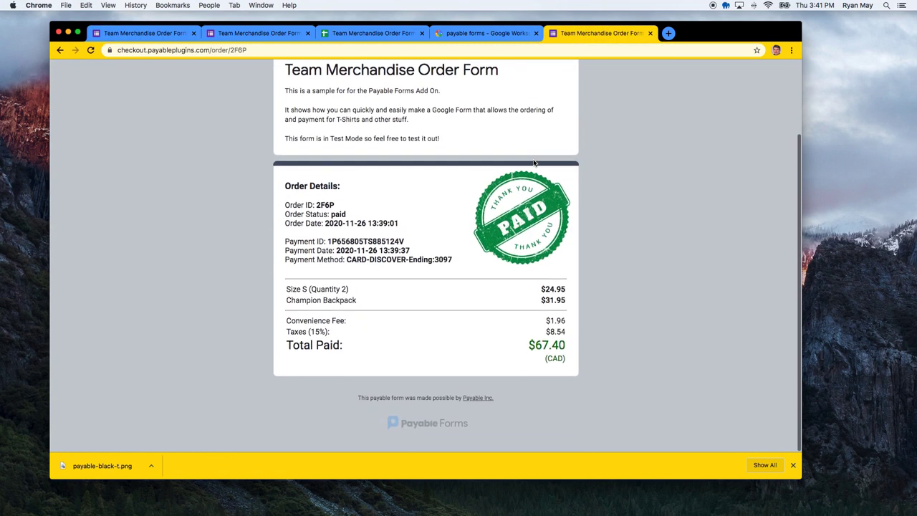
{"action": "scroll", "coordinate": [532, 163], "scroll_direction": "up", "scroll_amount": 3}
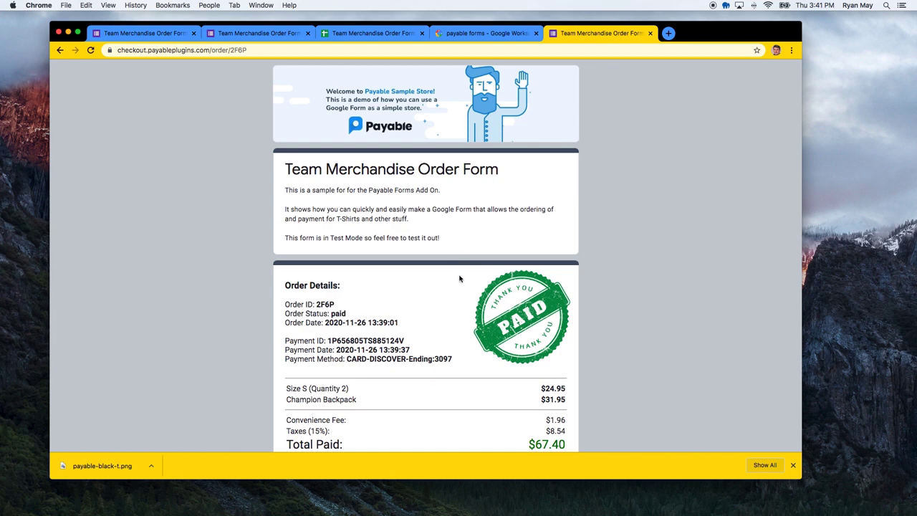
{"action": "scroll", "coordinate": [461, 277], "scroll_direction": "down", "scroll_amount": 4}
{"action": "scroll", "coordinate": [460, 229], "scroll_direction": "up", "scroll_amount": 4}
{"action": "left_click", "coordinate": [237, 34]}
{"action": "left_click", "coordinate": [153, 33]}
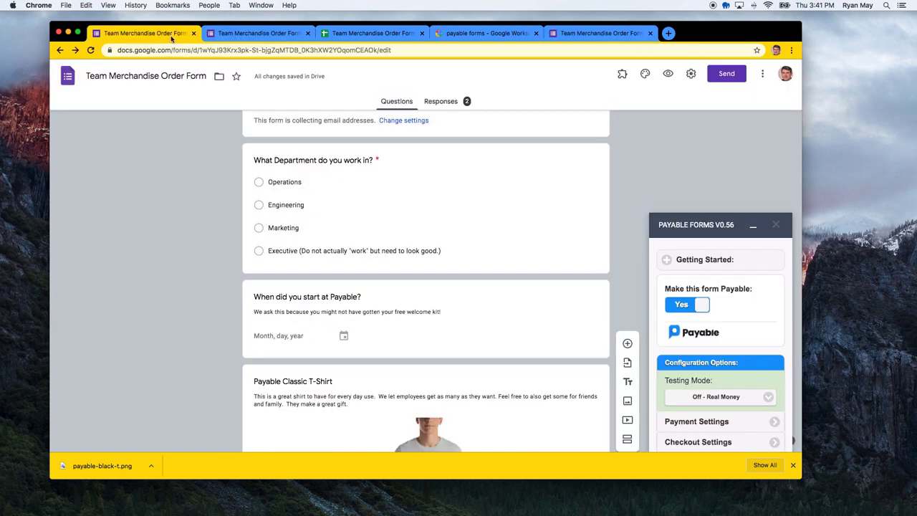
Switch the Payable Forms Testing Mode back to On - For Practice
{"action": "scroll", "coordinate": [353, 229], "scroll_direction": "up", "scroll_amount": 5}
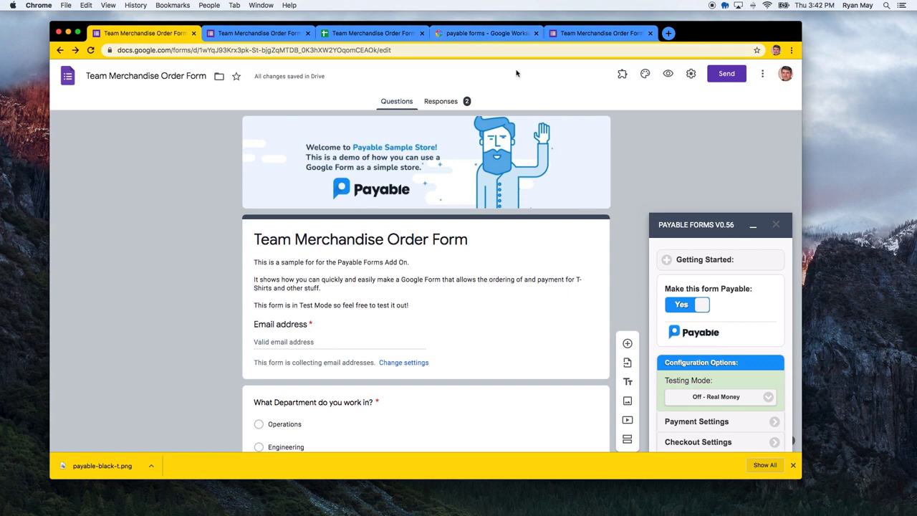
{"action": "left_click", "coordinate": [716, 396]}
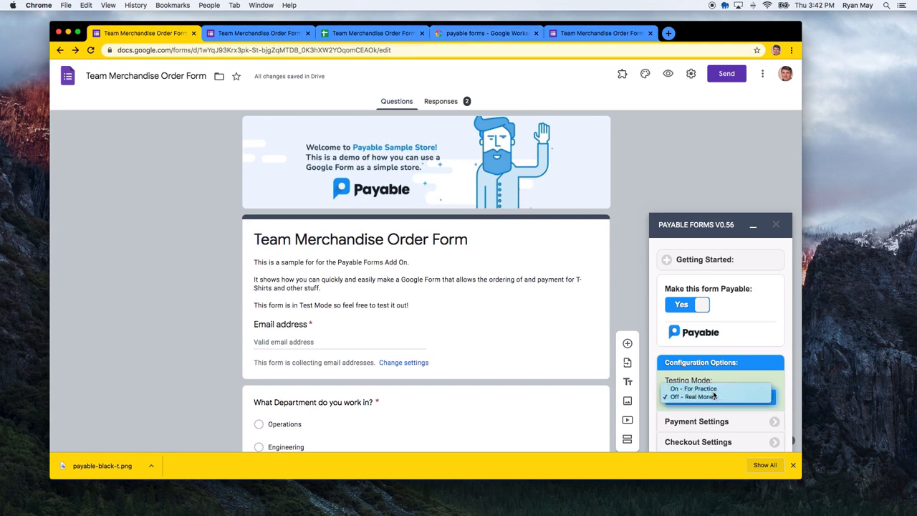
{"action": "left_click", "coordinate": [714, 387]}
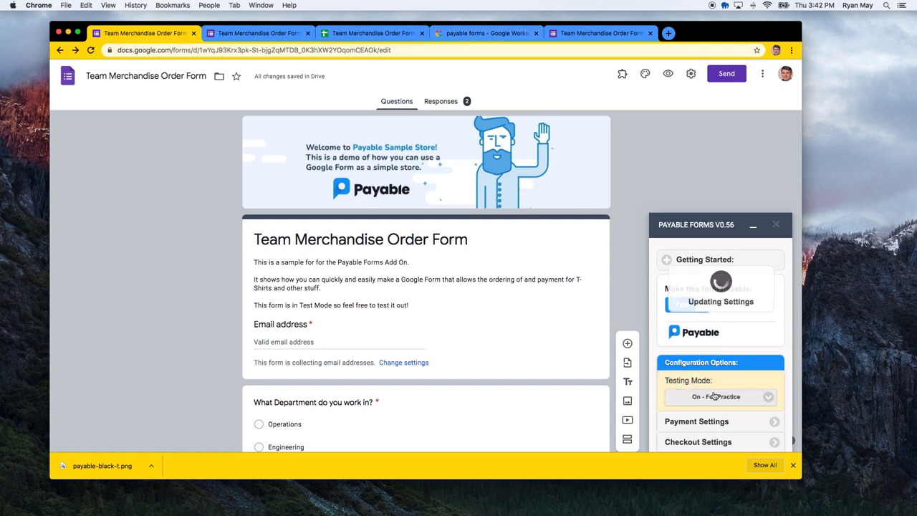